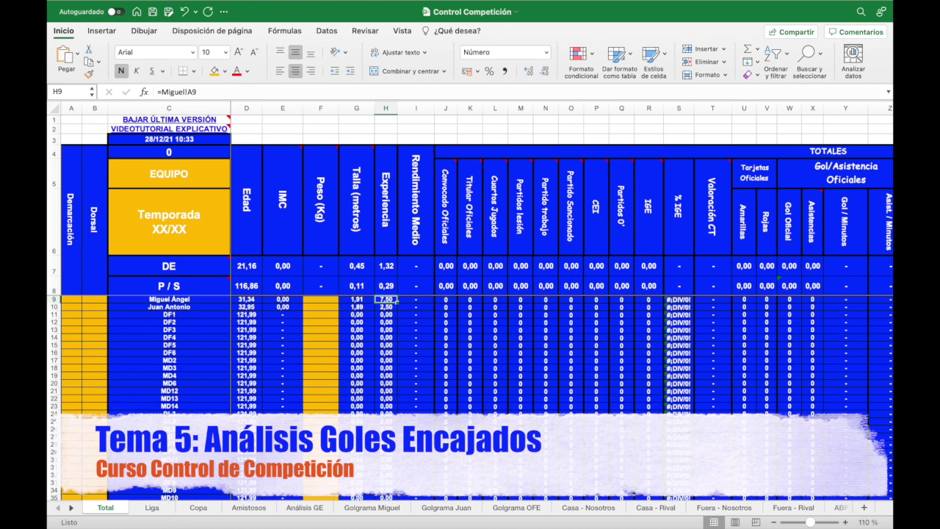
Move from the Total sheet to the Análisis GE sheet of the Control Competición workbook.
left_click(302, 508)
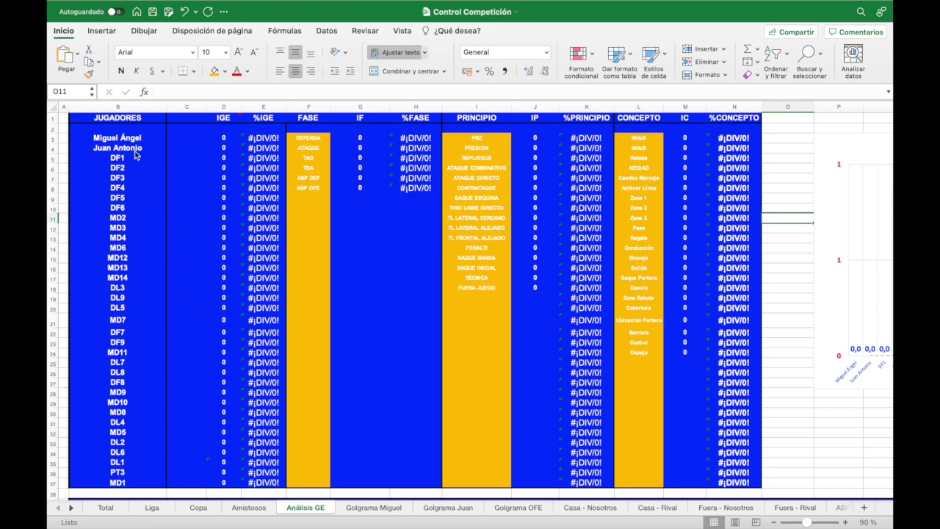
left_click(131, 107)
left_click(119, 189)
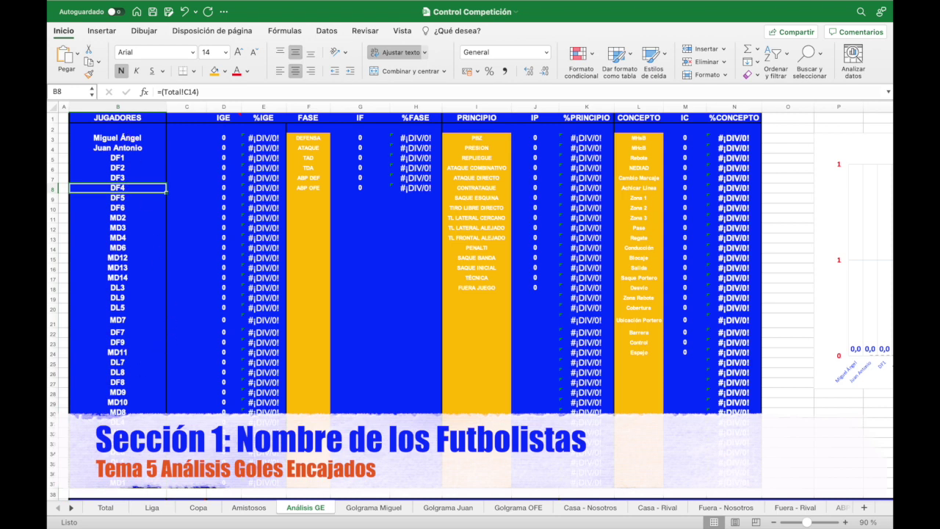
left_click(71, 508)
left_click(71, 507)
left_click(71, 508)
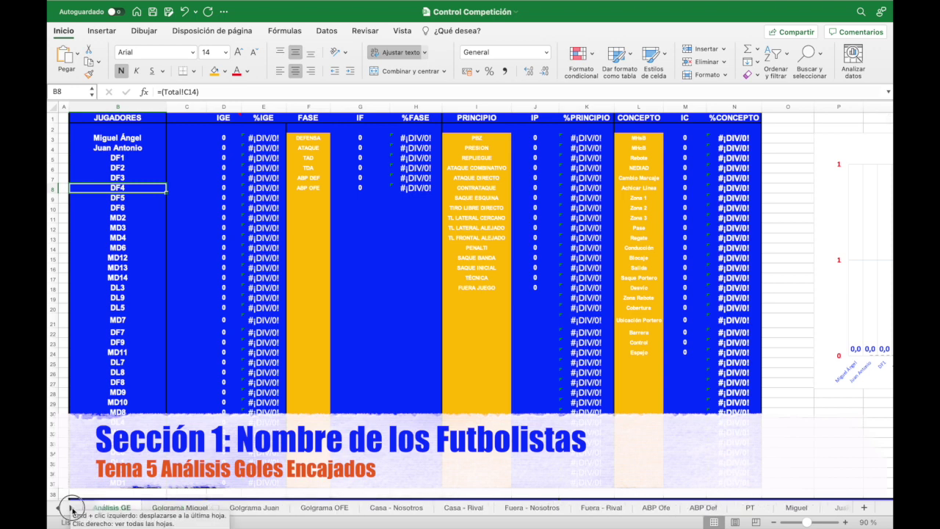
left_click(71, 508)
left_click(72, 507)
left_click(658, 508)
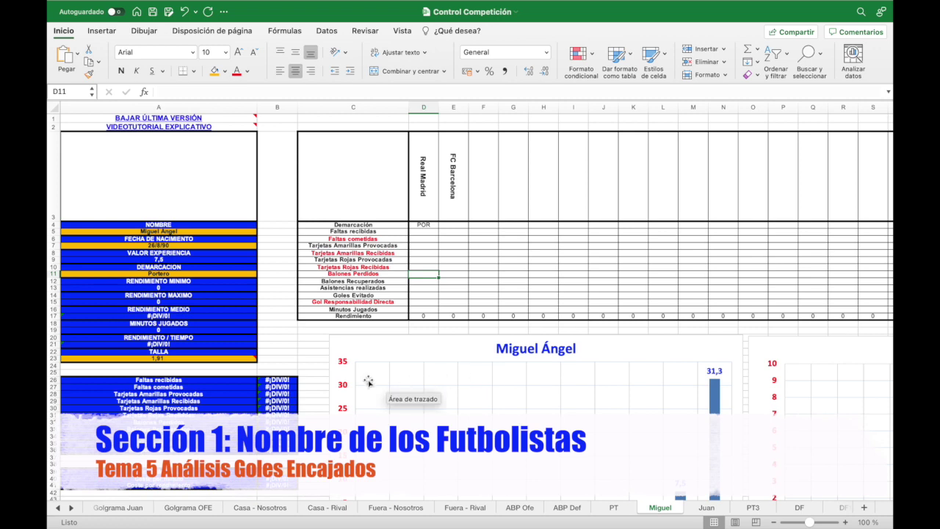
left_click(708, 508)
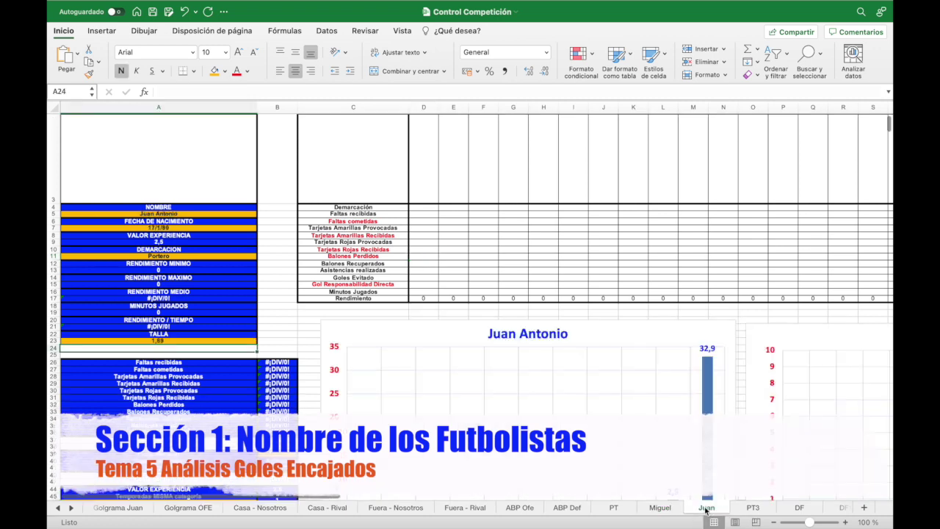
left_click(753, 510)
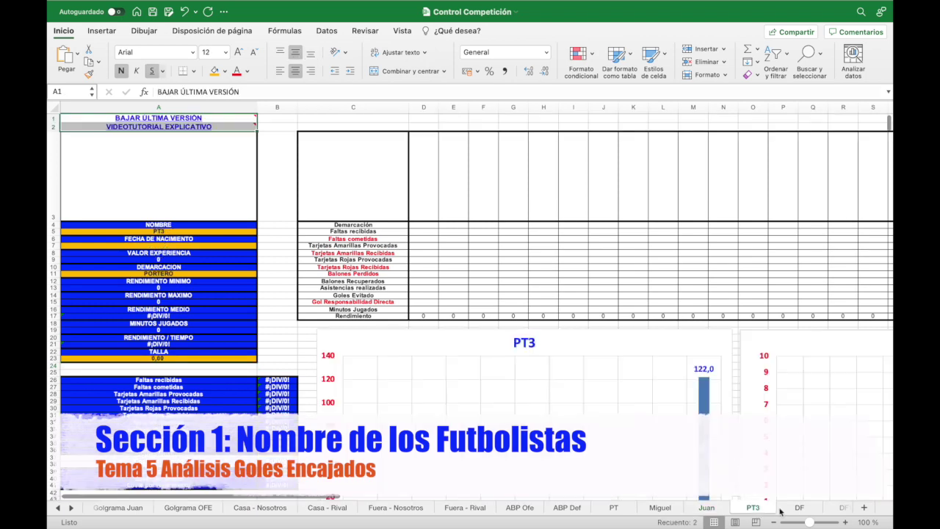
left_click(842, 508)
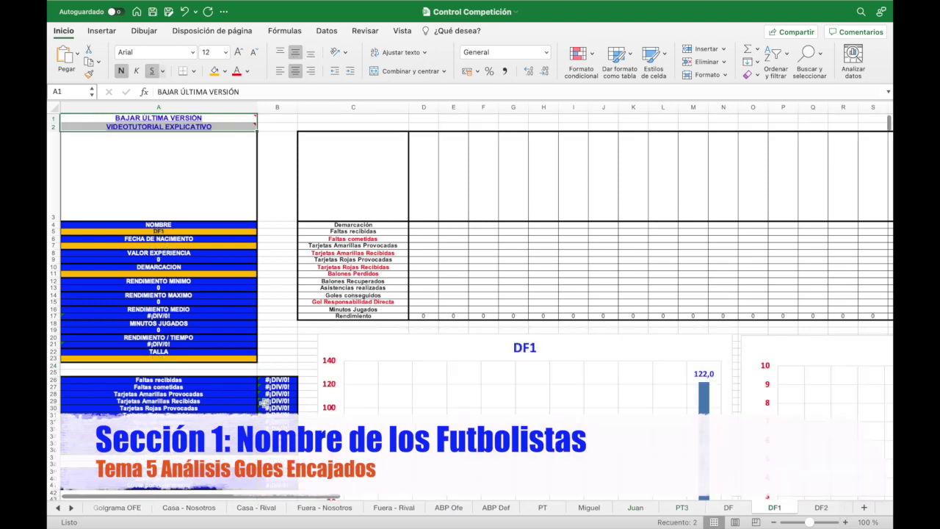
left_click(58, 508)
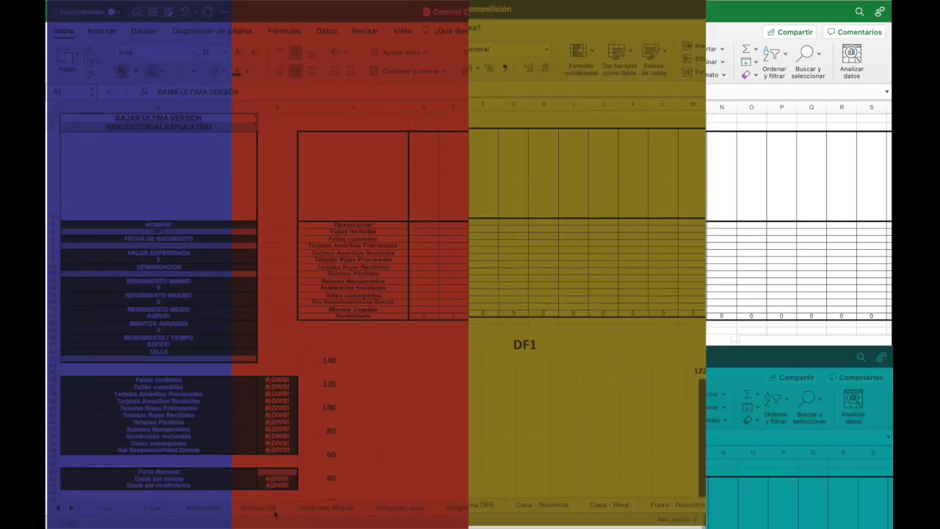
left_click(273, 510)
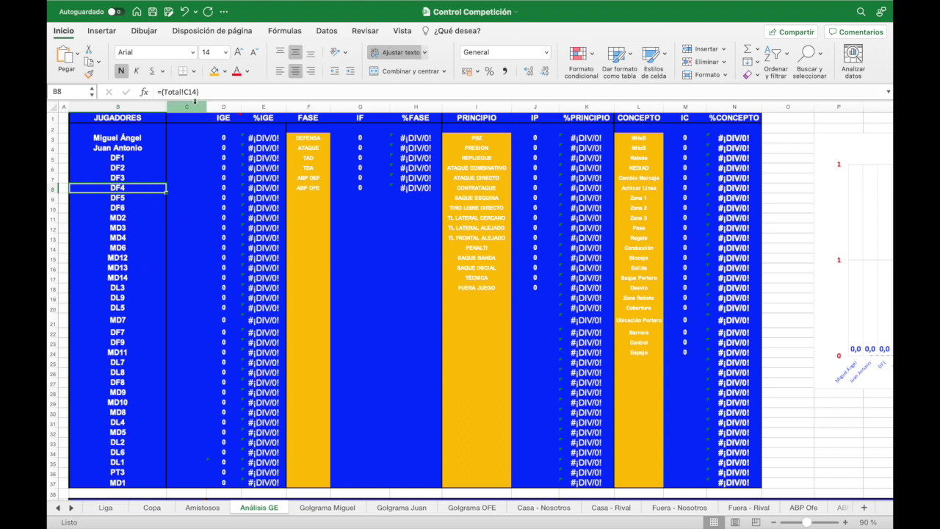
left_click_drag(195, 101, 264, 107)
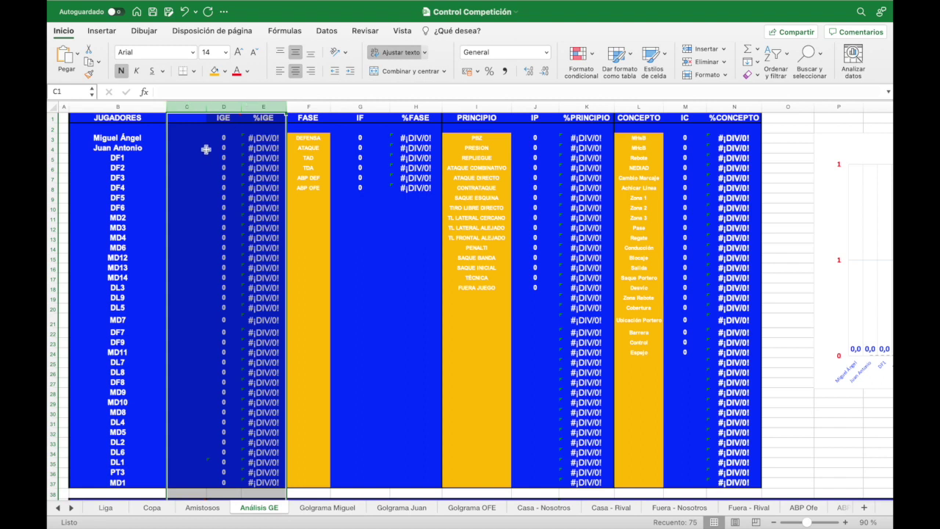
left_click(219, 148)
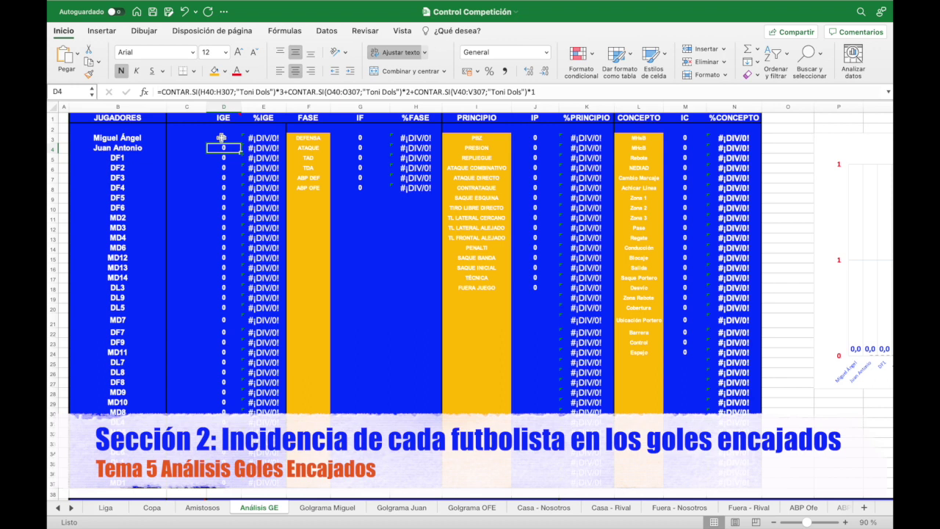
left_click(221, 137)
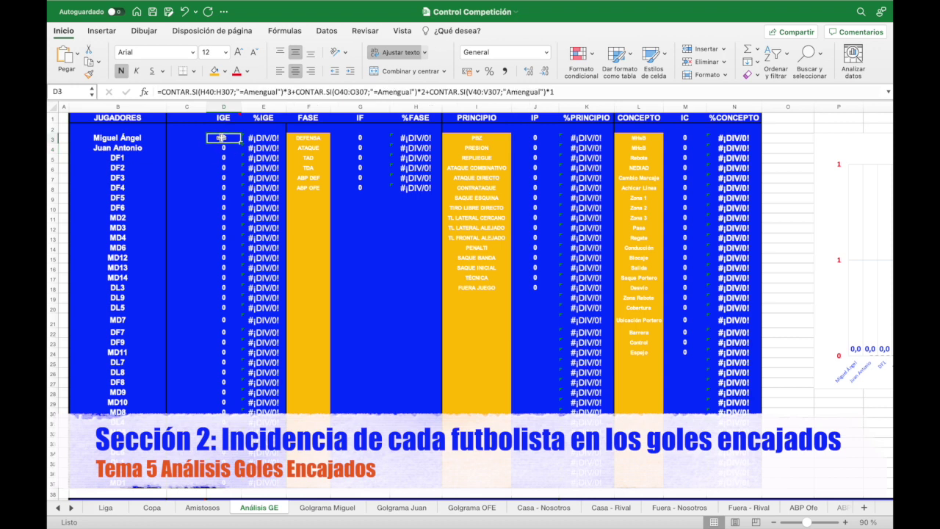
left_click(260, 106)
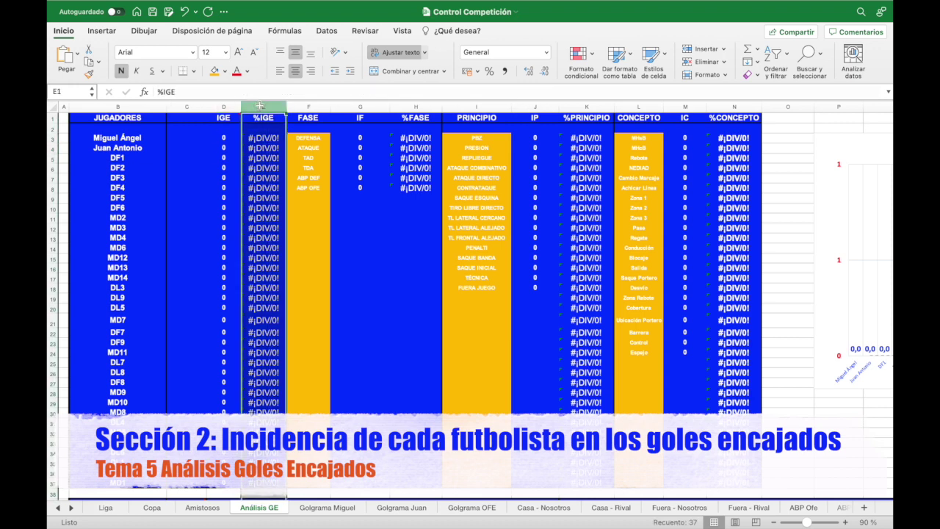
left_click(144, 138)
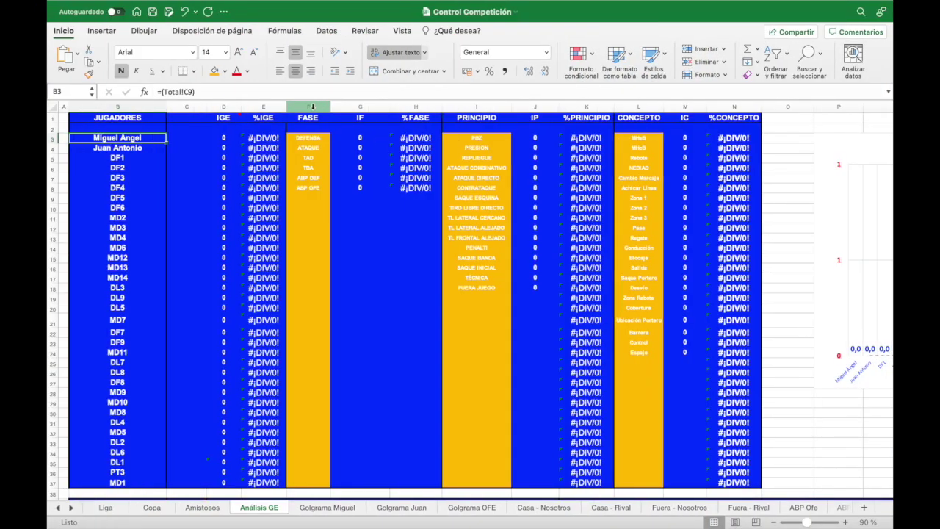
left_click(307, 107)
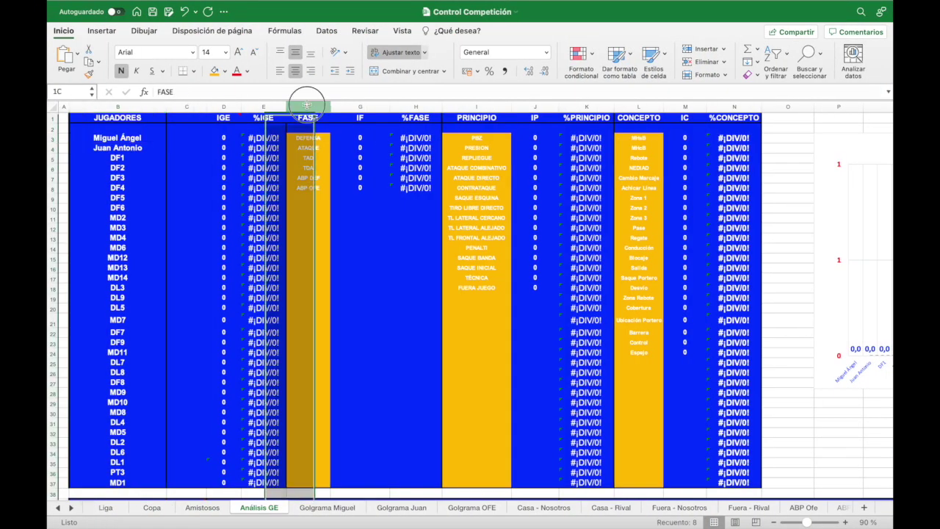
left_click(364, 105)
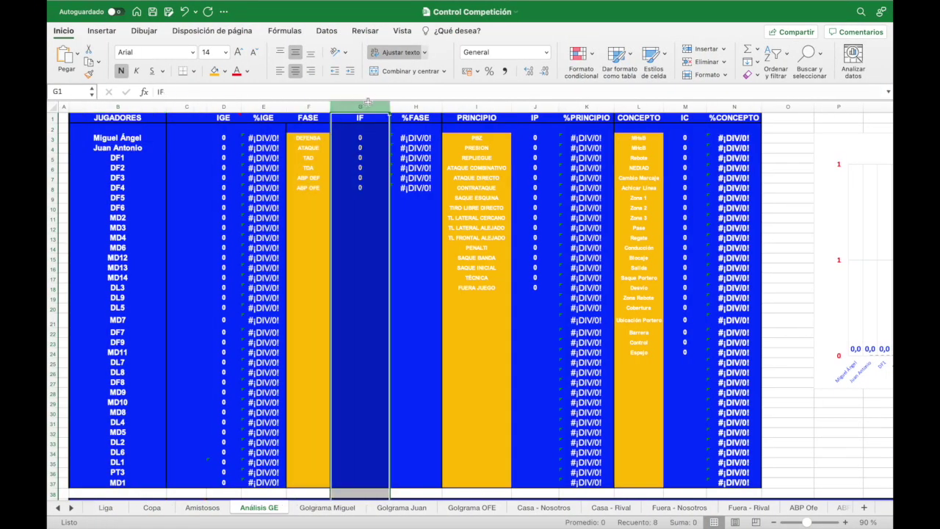
left_click_drag(368, 102, 399, 180)
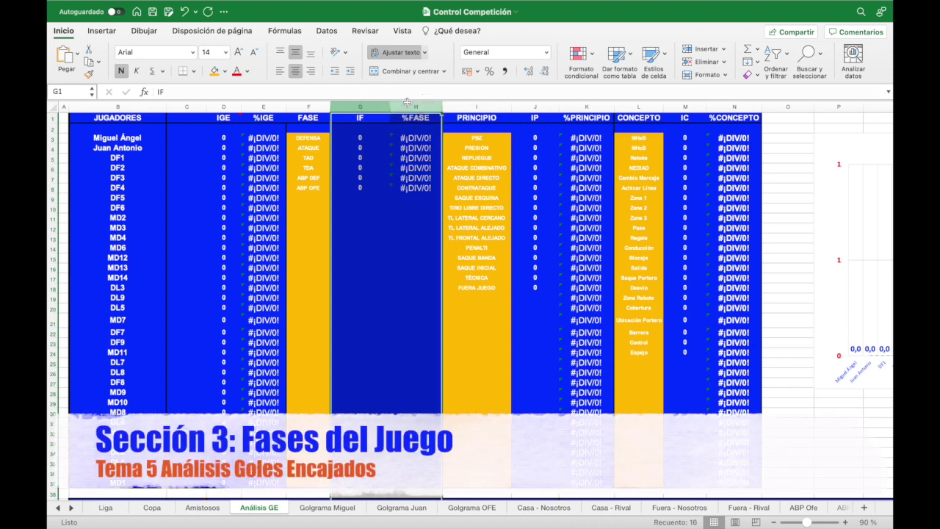
left_click(399, 210)
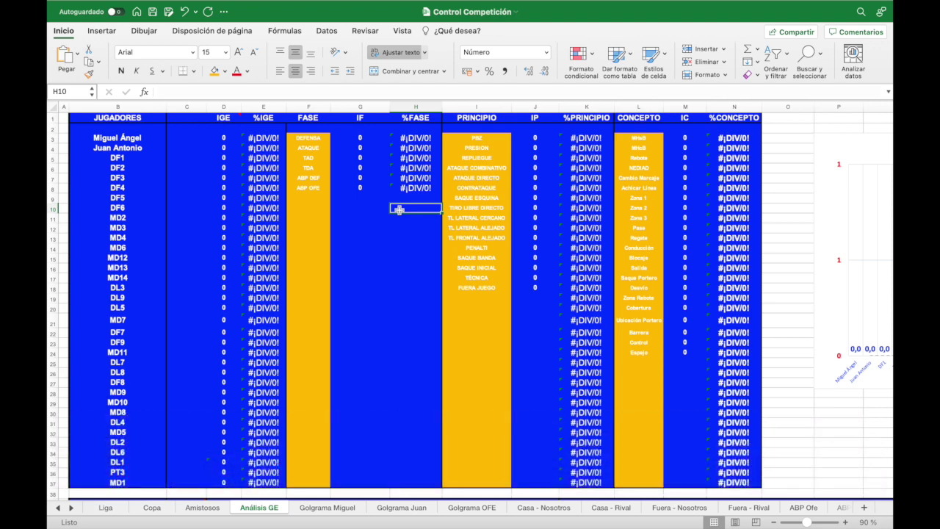
left_click(481, 114)
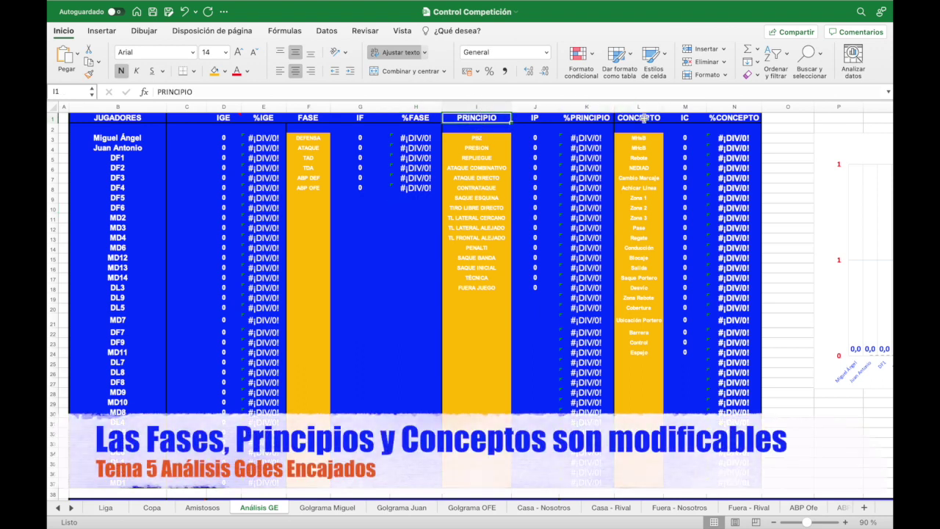
left_click(643, 118)
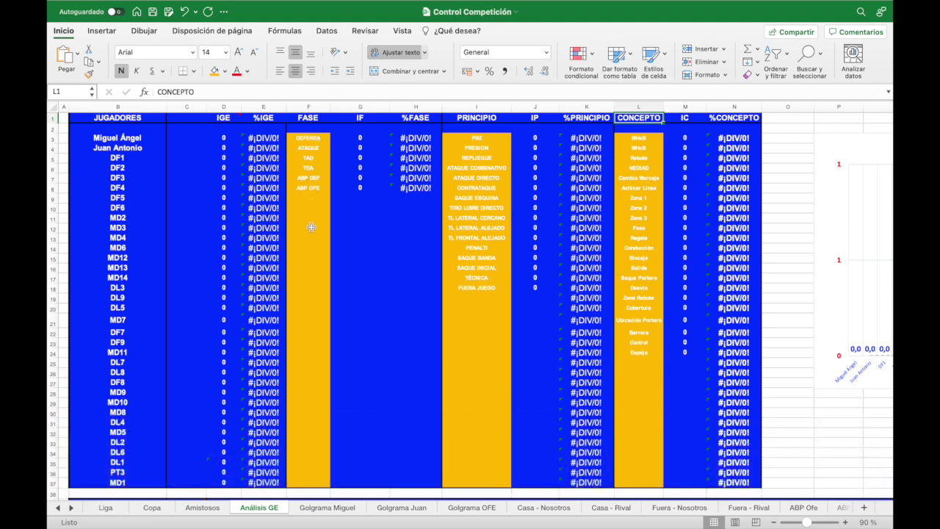
left_click(309, 261)
left_click(358, 208)
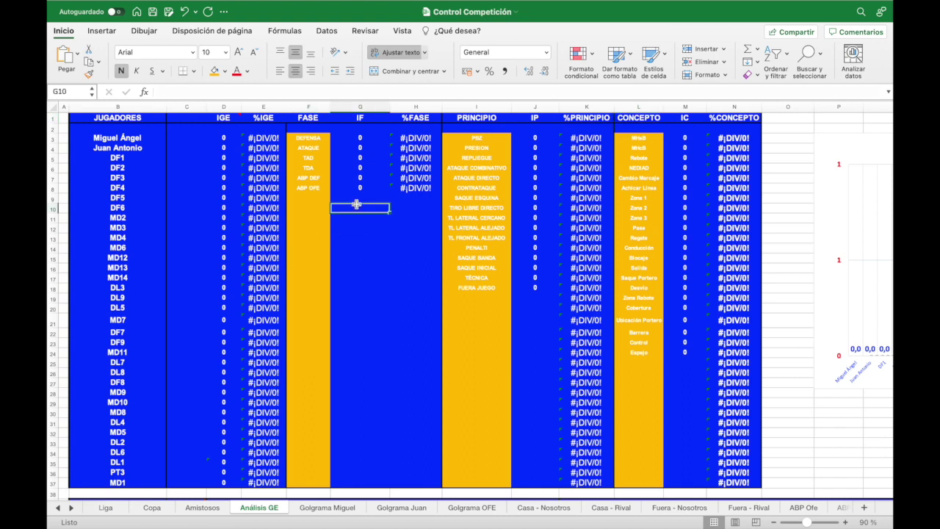
left_click(362, 195)
left_click(418, 198)
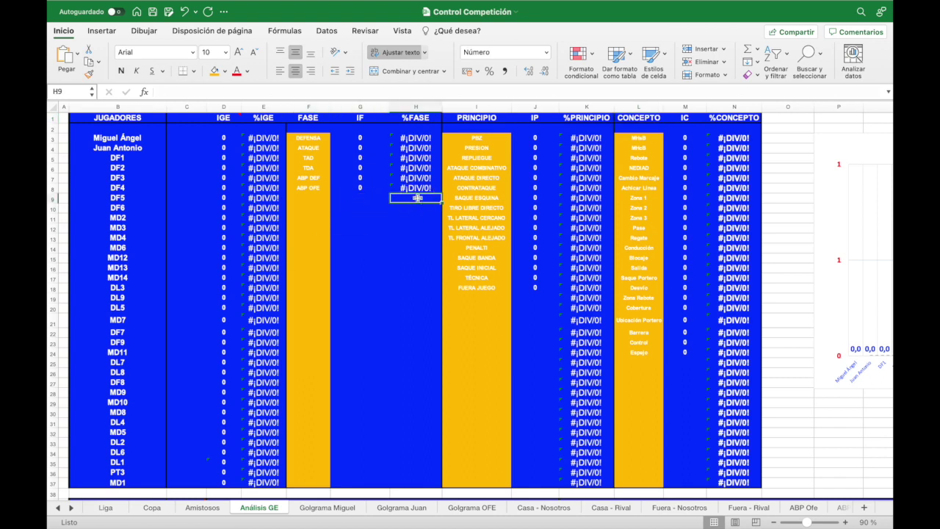
left_click(365, 203)
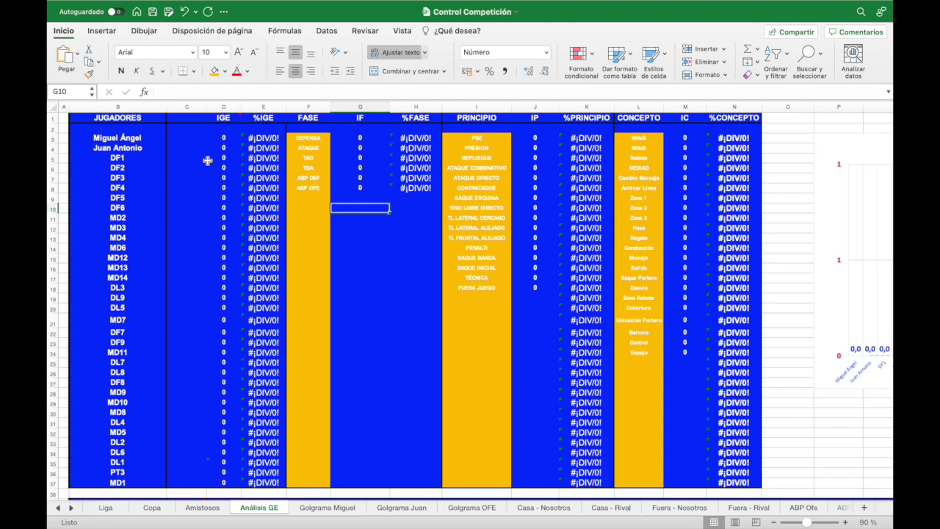
Correct the first player's IGE counting formula in D3 by adding a 2 to it.
left_click(139, 138)
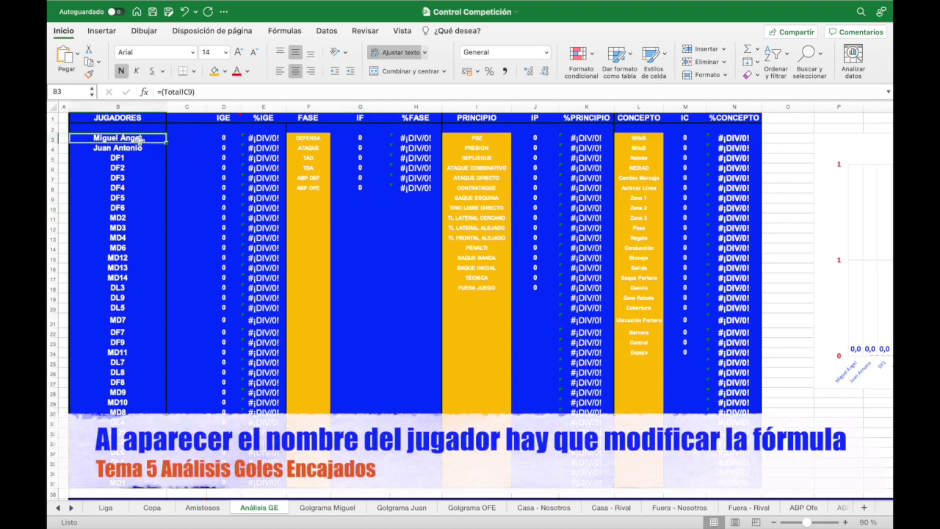
left_click(223, 138)
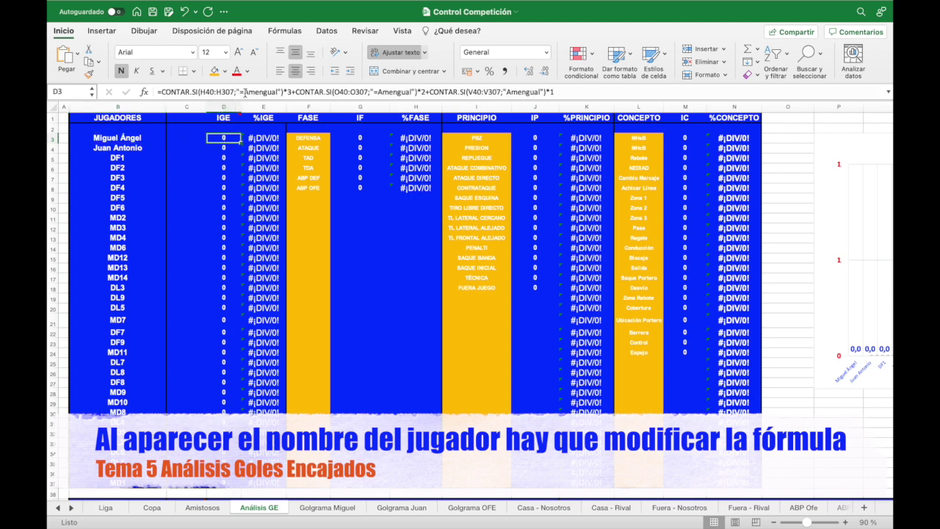
left_click_drag(244, 92, 279, 93)
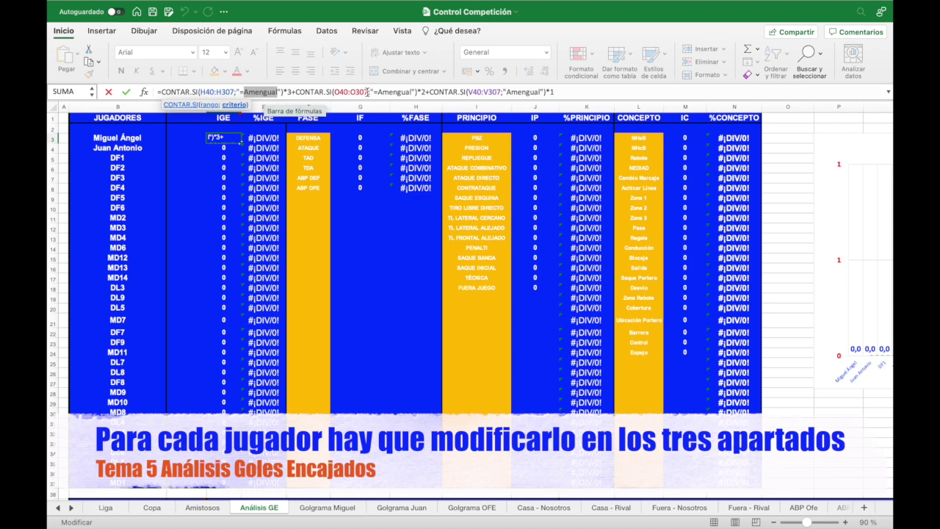
left_click(424, 93)
type("2")
key("Return")
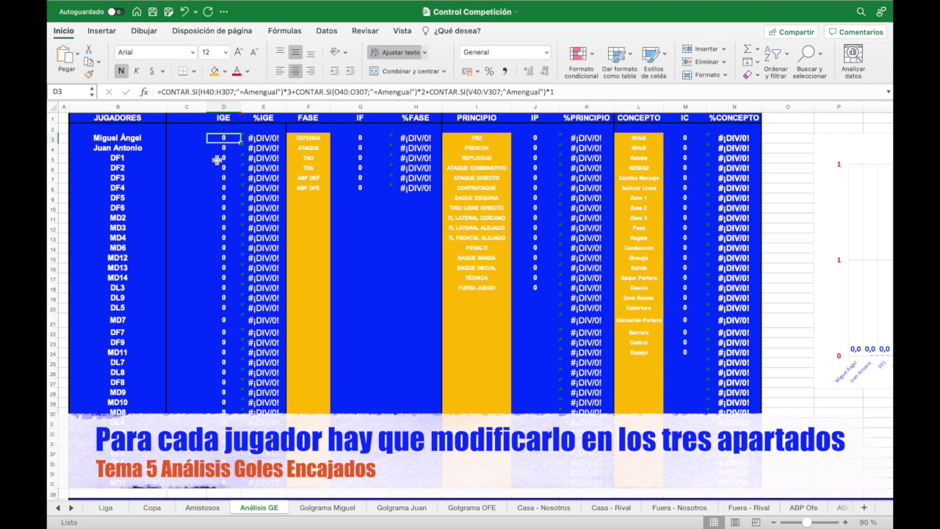
Replace the player name with Juan Antonio in all three CONTAR.SI criteria of D4.
key("Down")
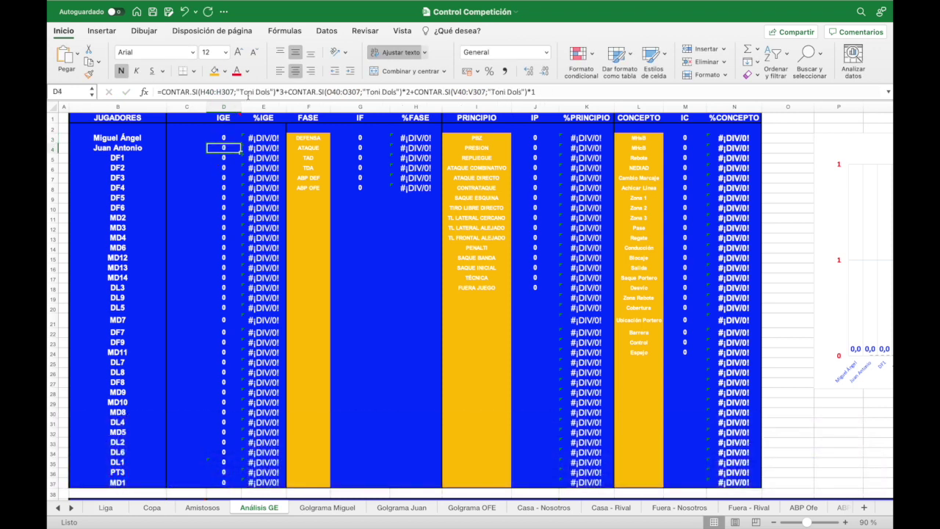
left_click_drag(239, 93, 272, 92)
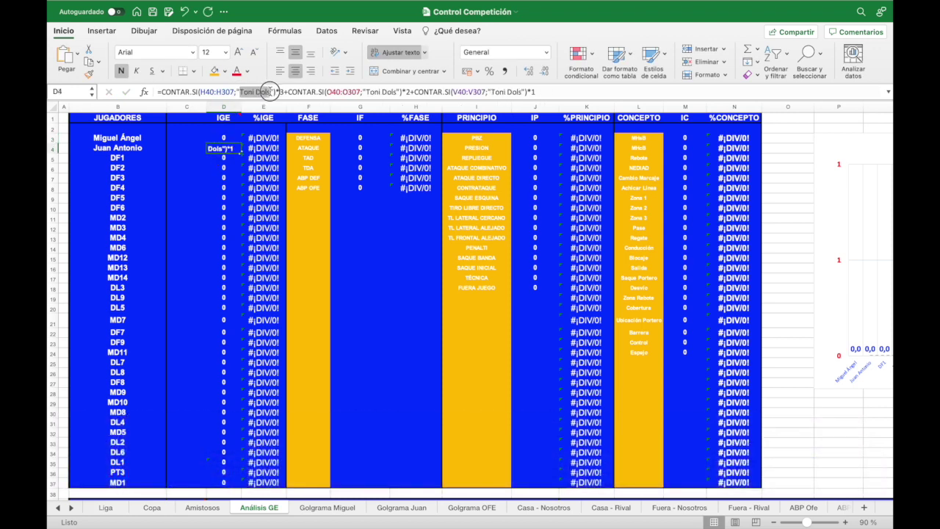
type("Juan Atn")
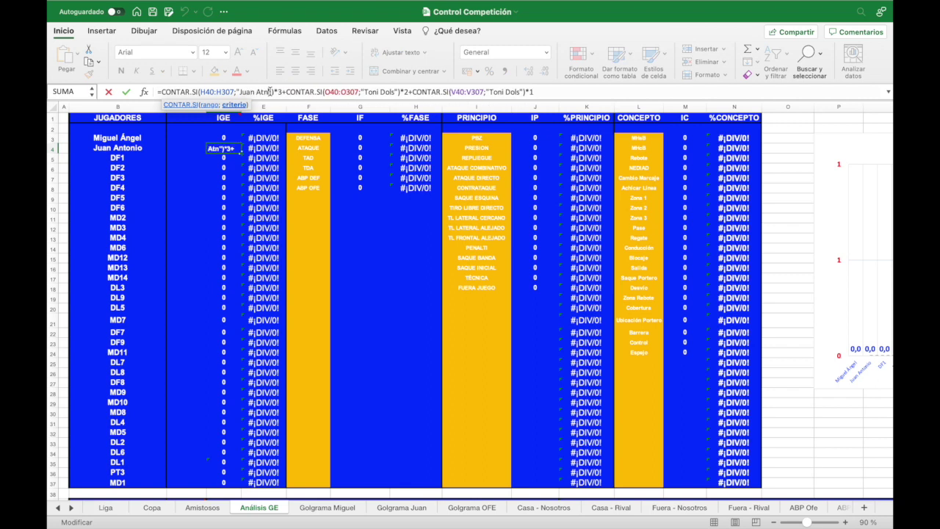
key("BackSpace")
key("BackSpace")
type("nton")
type("io")
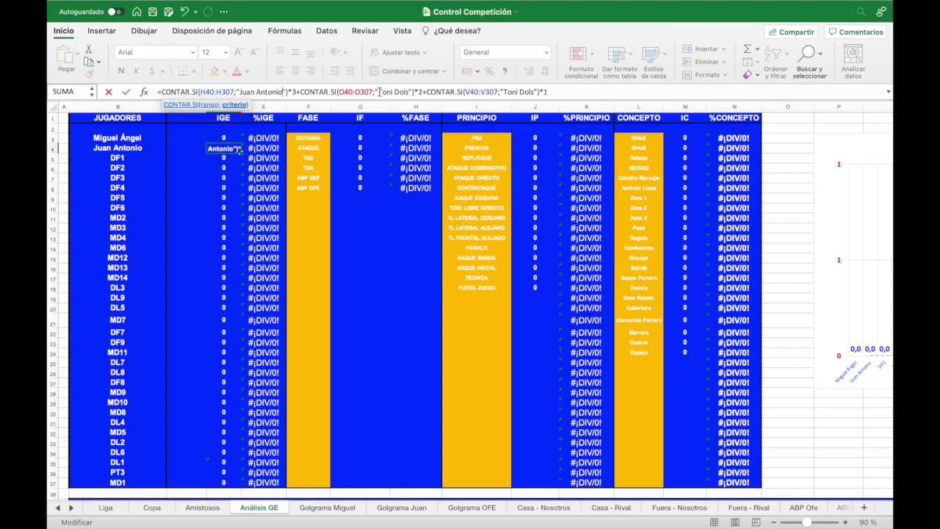
left_click_drag(379, 91, 408, 91)
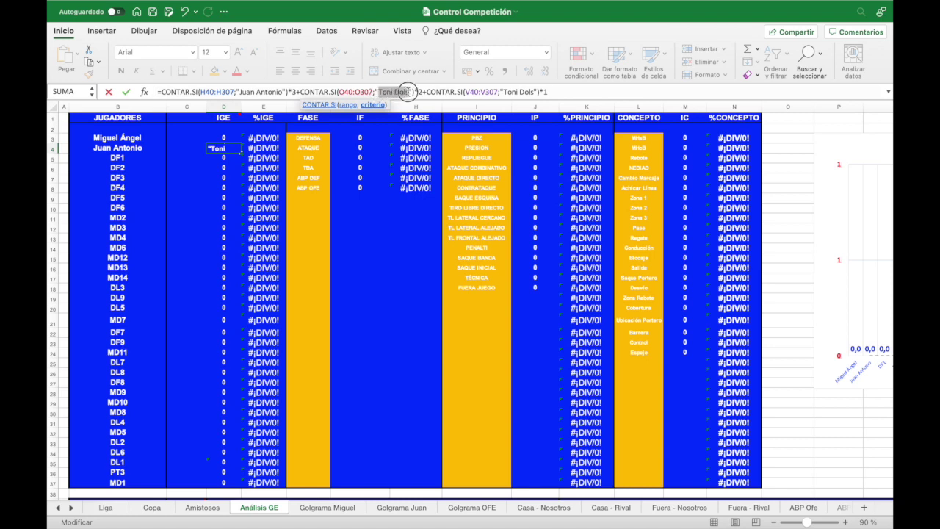
type("Juan A")
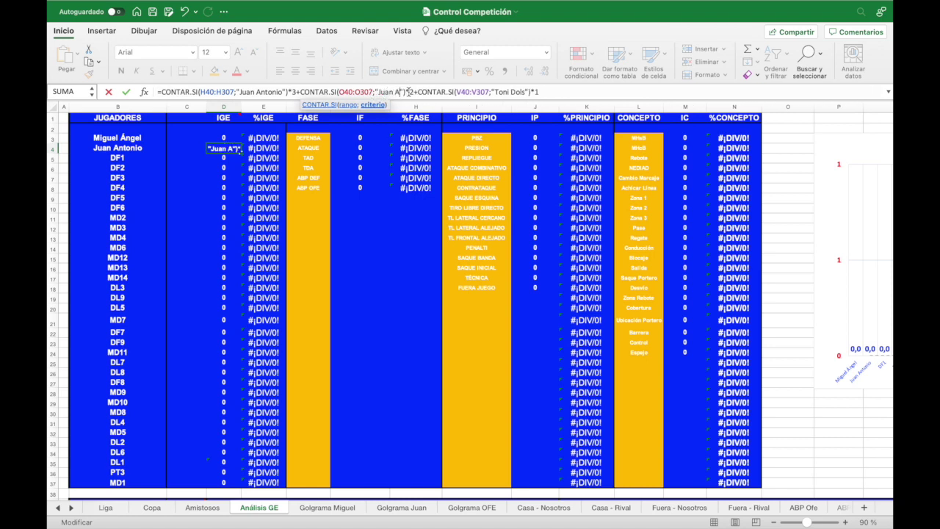
type("ntonio")
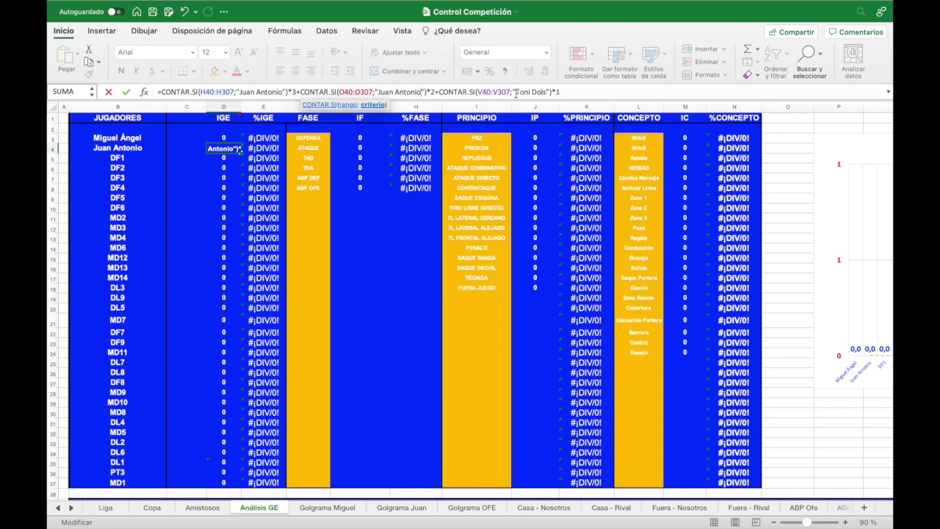
left_click_drag(515, 92, 550, 92)
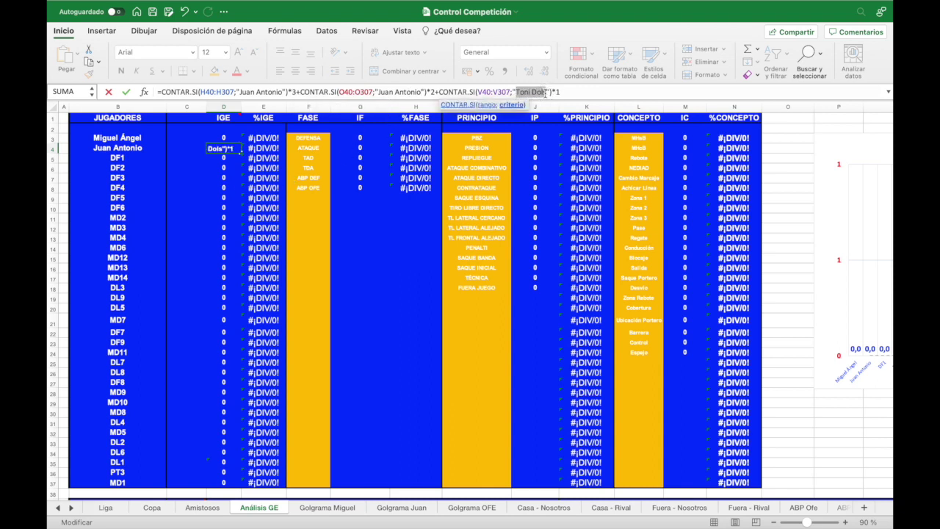
type("Juan ")
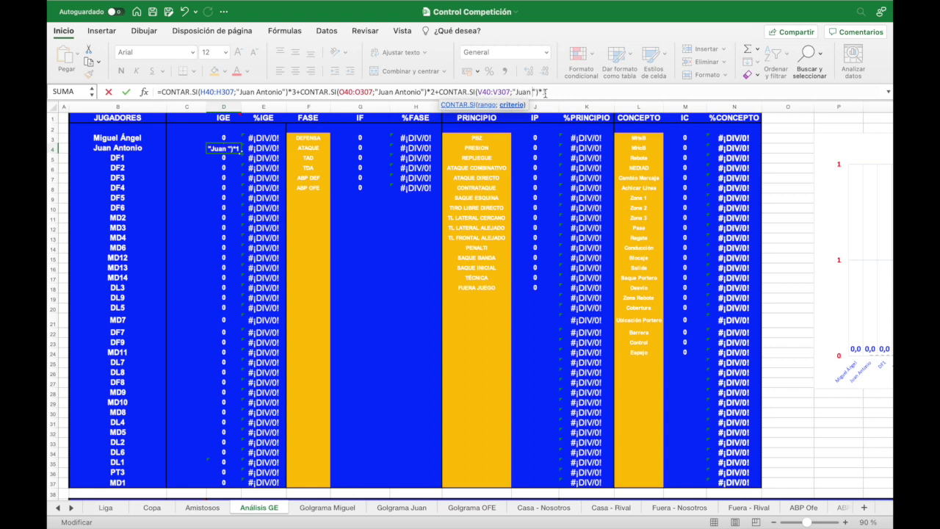
type("Antonio")
left_click(211, 200)
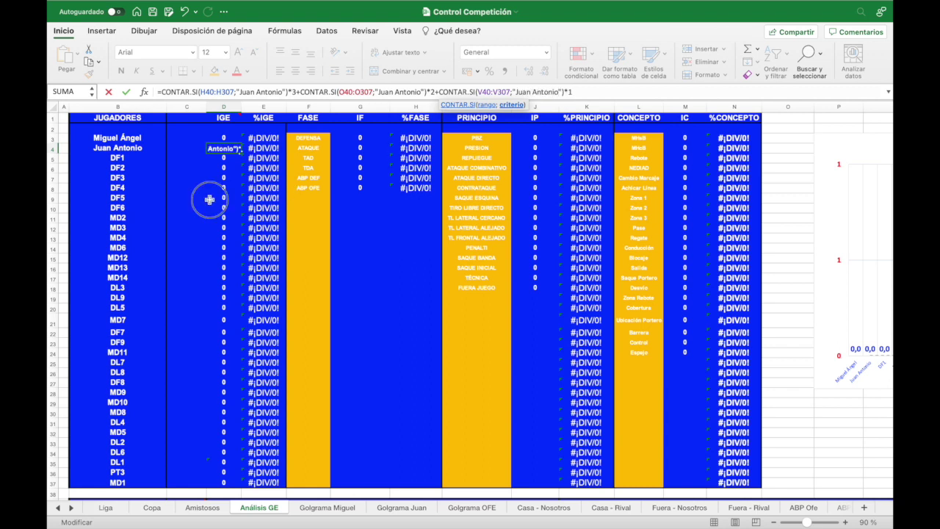
left_click(135, 147)
left_click(209, 139)
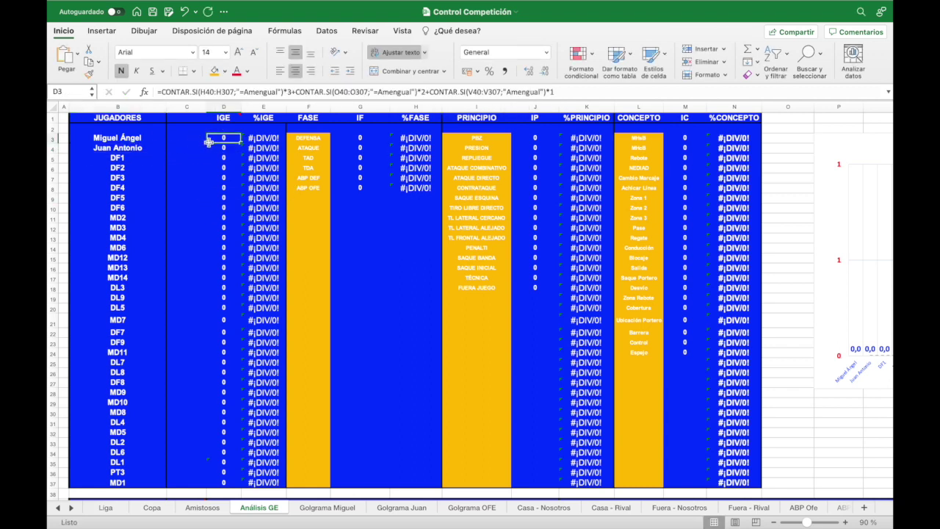
left_click(209, 148)
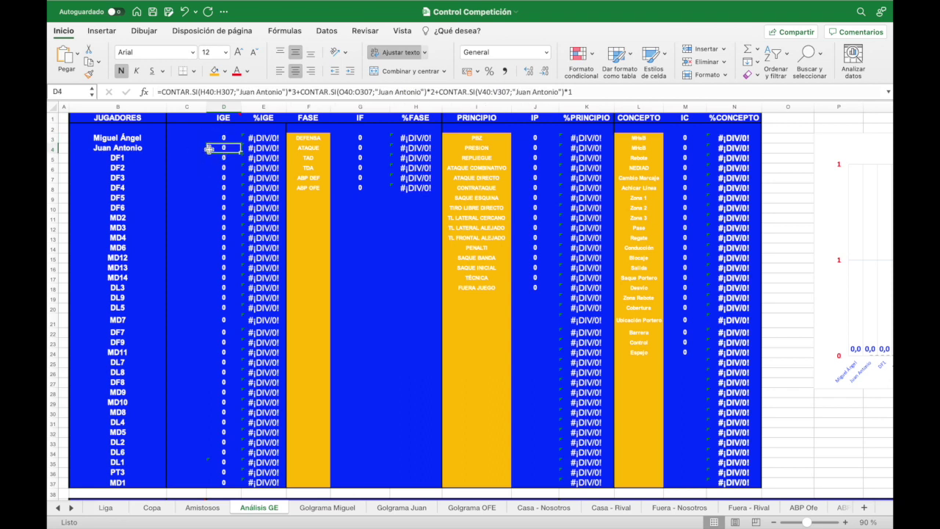
scroll(265, 233, "down", 4)
scroll(265, 233, "down", 5)
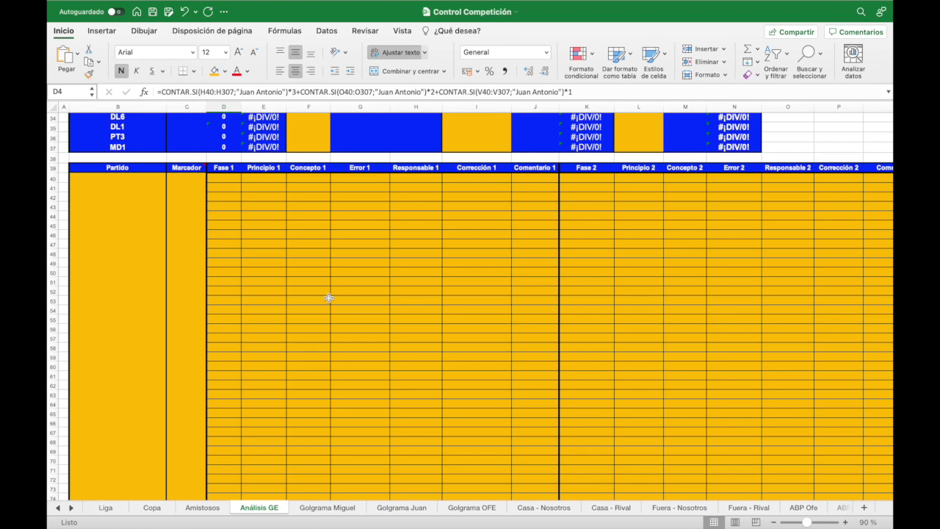
scroll(330, 295, "up", 9)
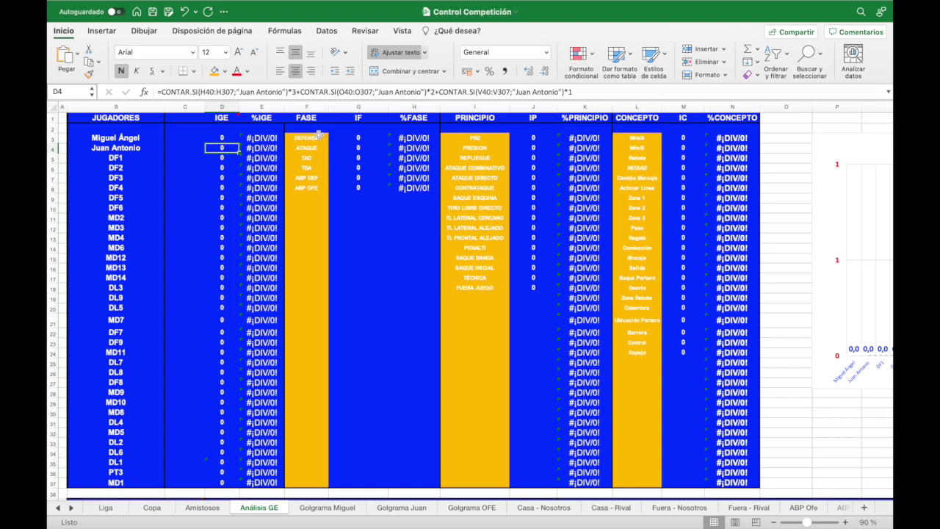
left_click(315, 107)
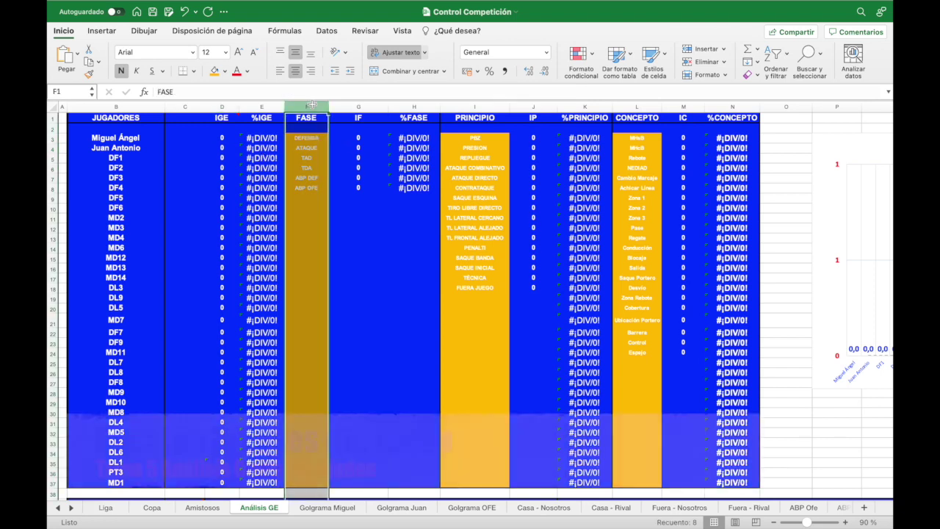
left_click(312, 176)
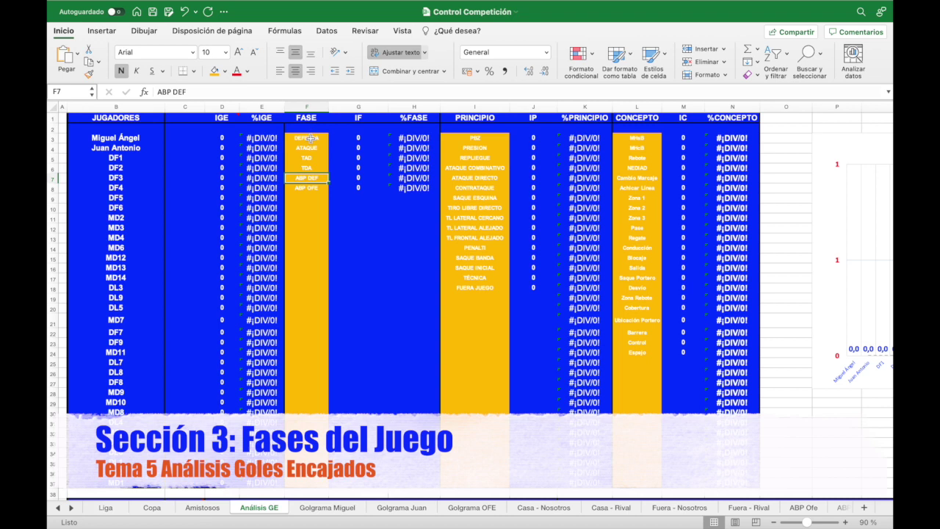
left_click(365, 139)
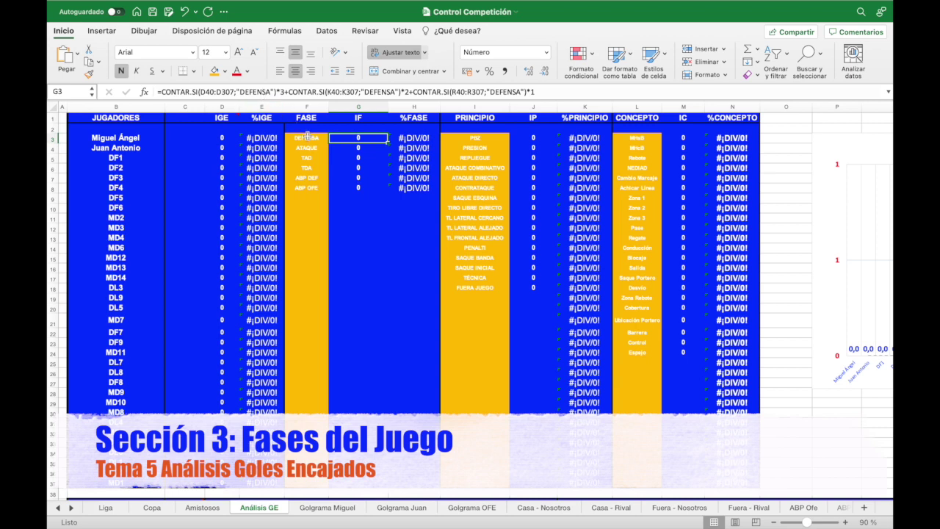
left_click_drag(272, 92, 243, 92)
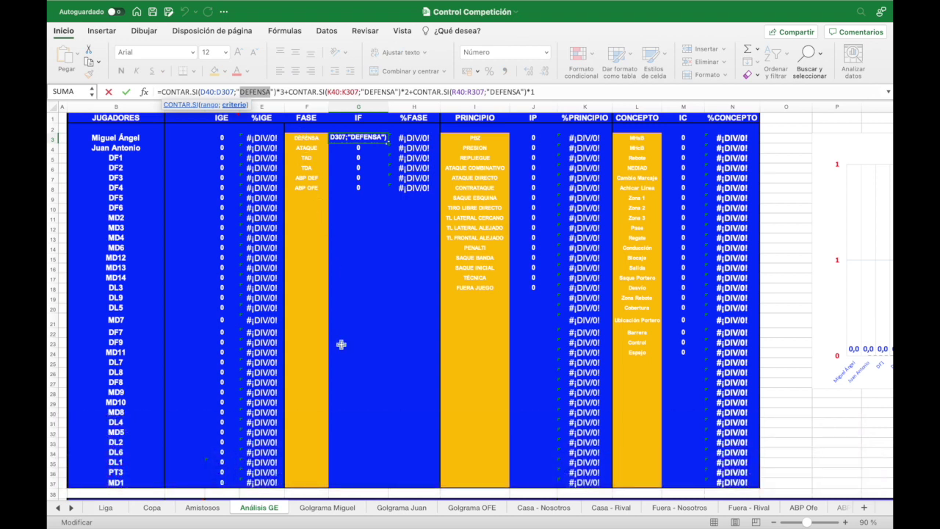
scroll(341, 344, "down", 15)
scroll(342, 345, "up", 15)
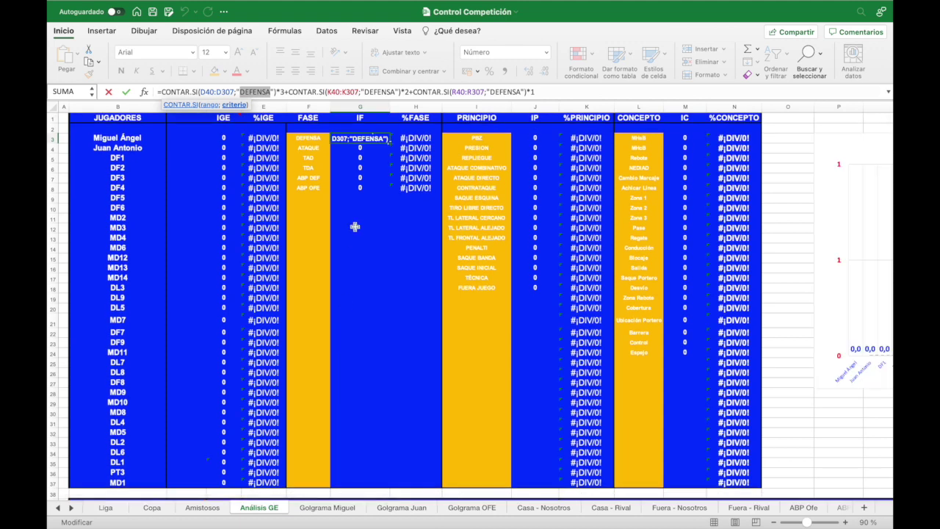
key("Escape")
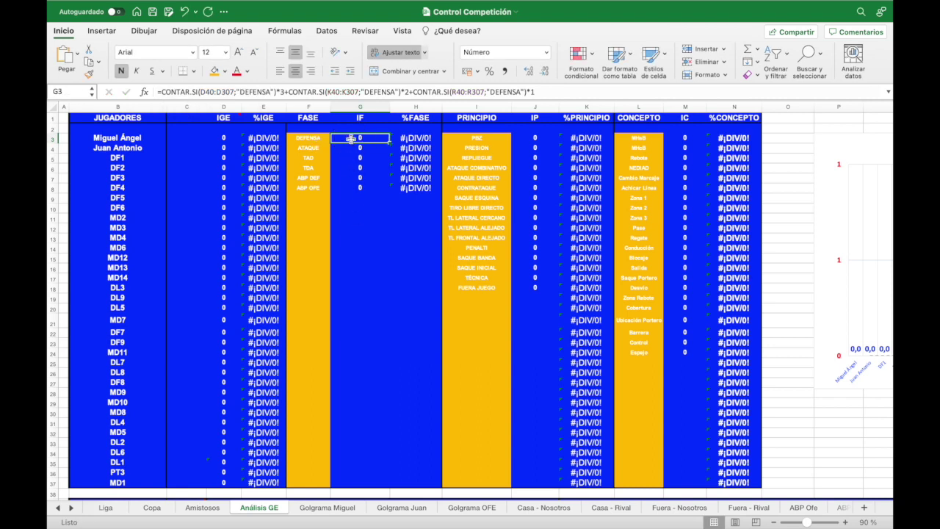
left_click(257, 91)
left_click(372, 89)
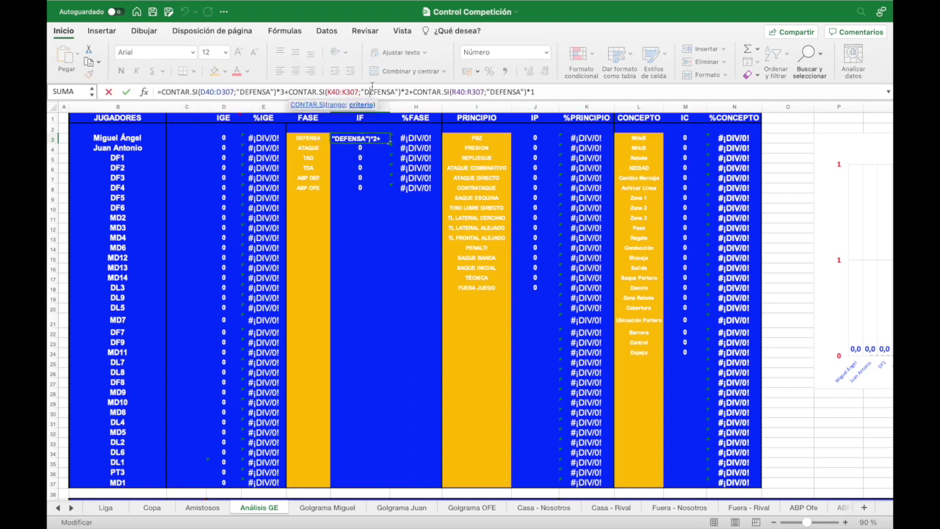
left_click(501, 91)
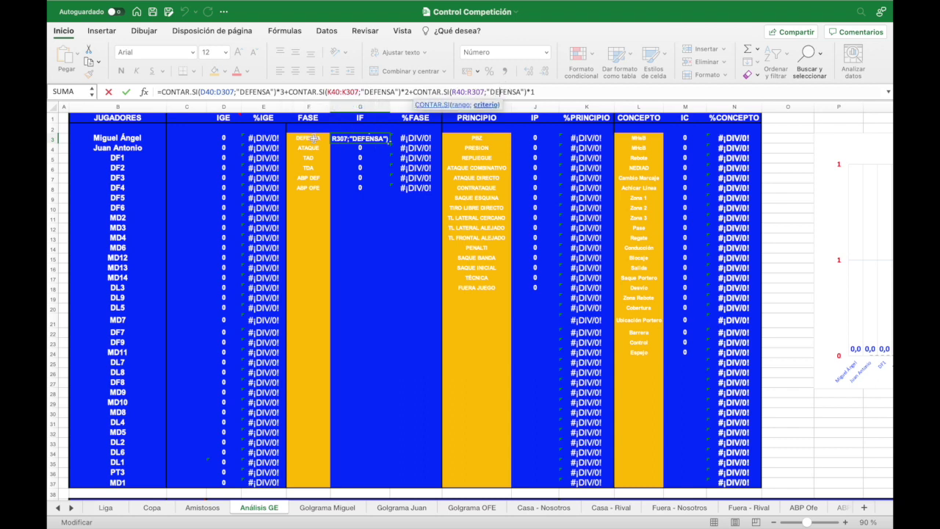
key("Escape")
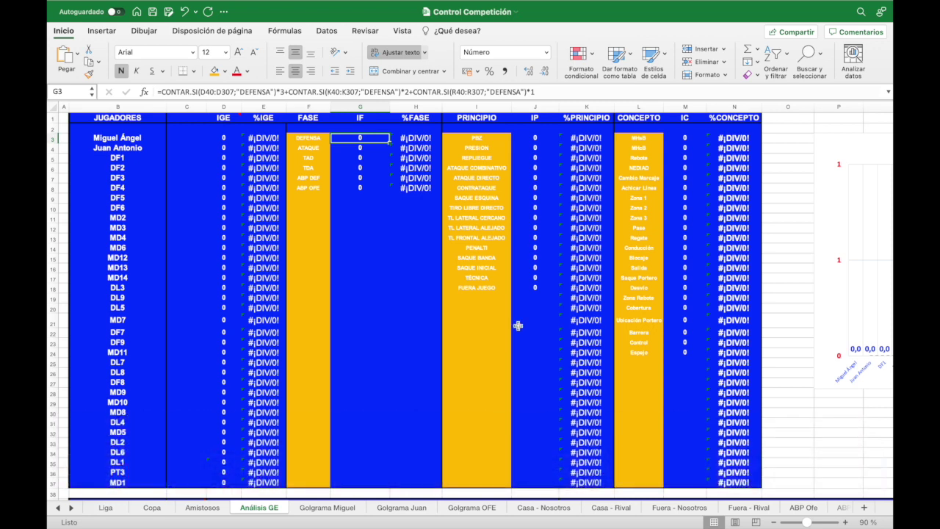
left_click(649, 355)
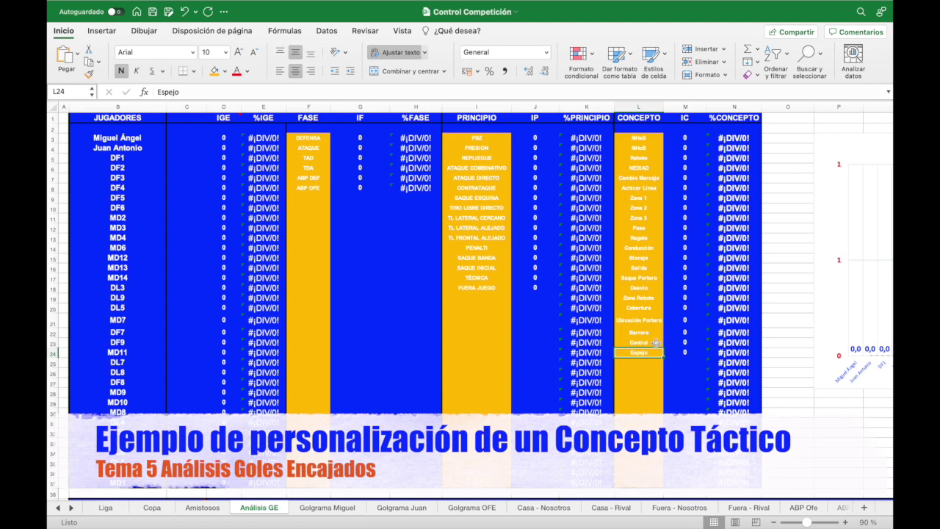
Change M24's IC formula to count "De Cara" instead of Espejo in all three criteria.
left_click(685, 351)
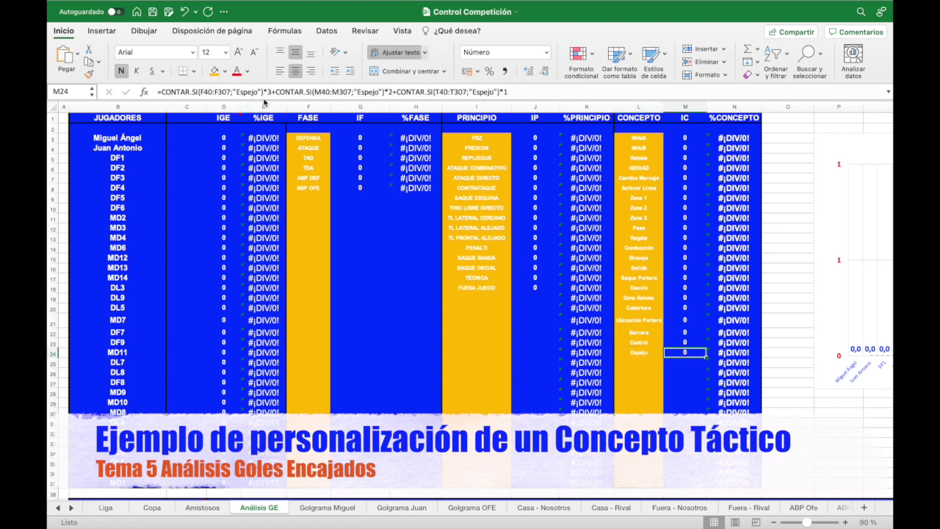
left_click_drag(255, 91, 236, 93)
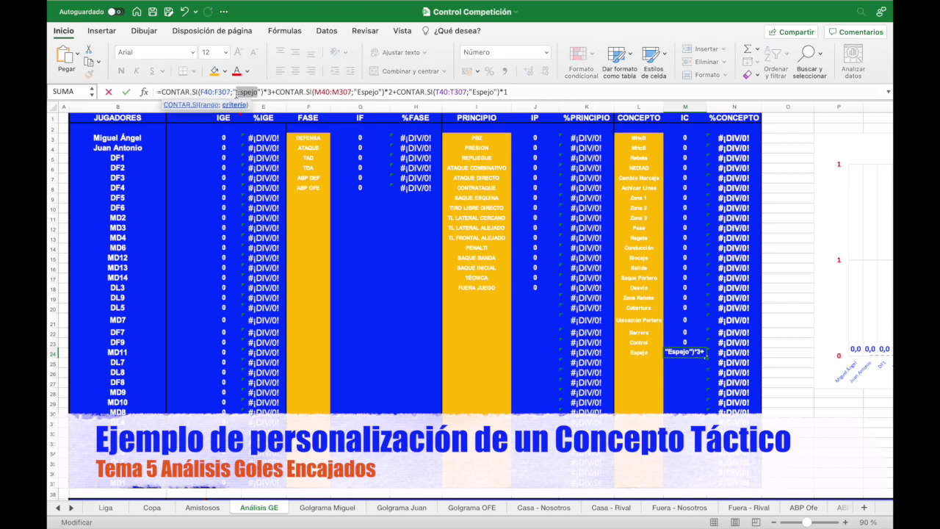
type("De Cara")
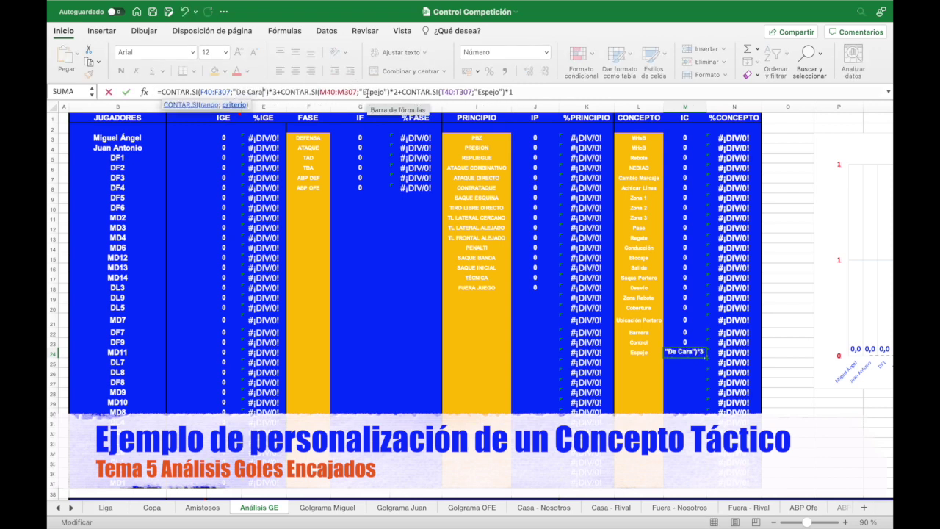
left_click_drag(387, 94, 369, 94)
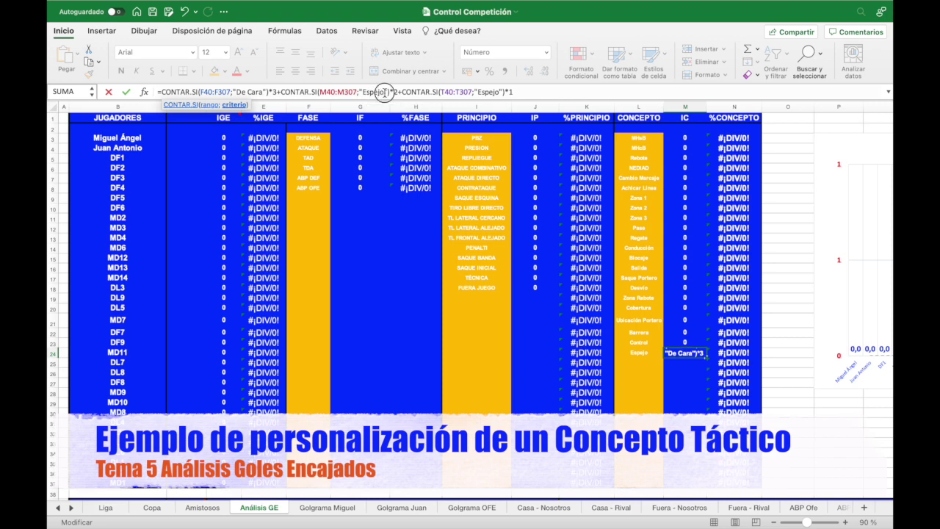
type("De")
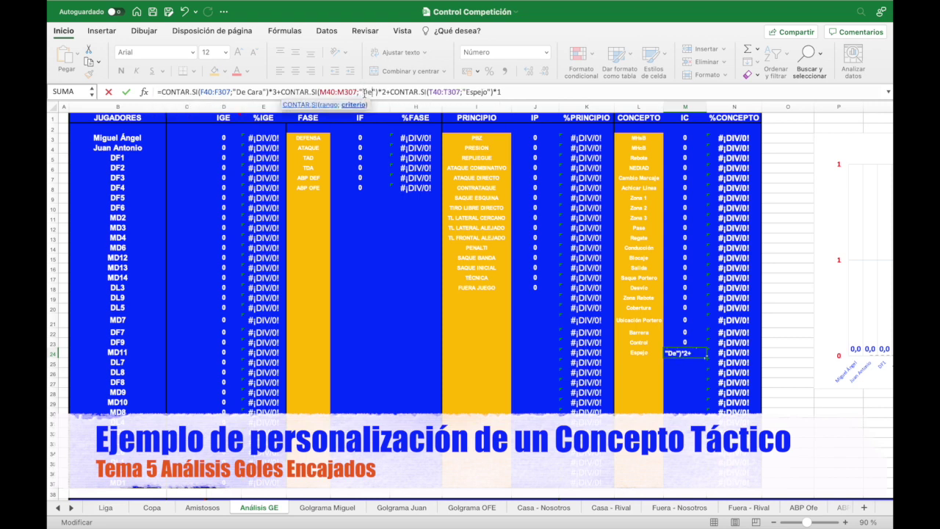
type(" Cara")
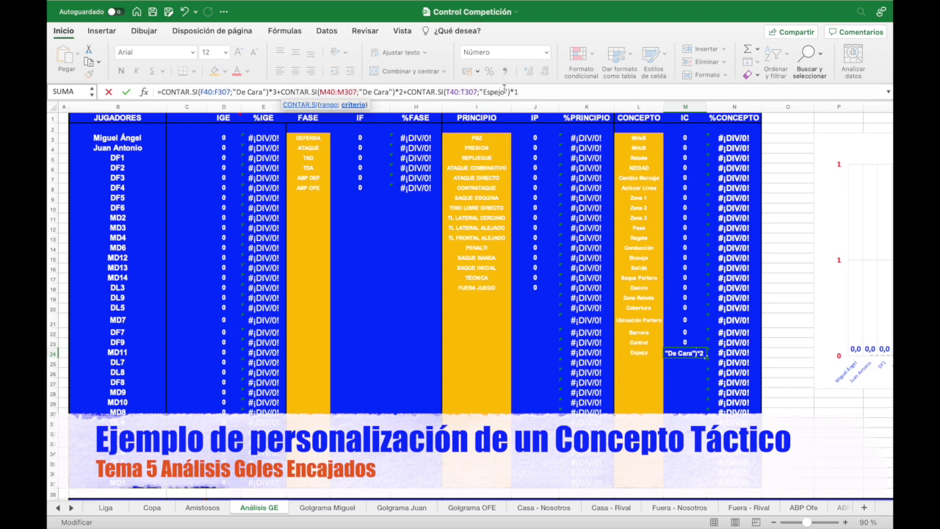
left_click_drag(505, 92, 487, 93)
type("De ")
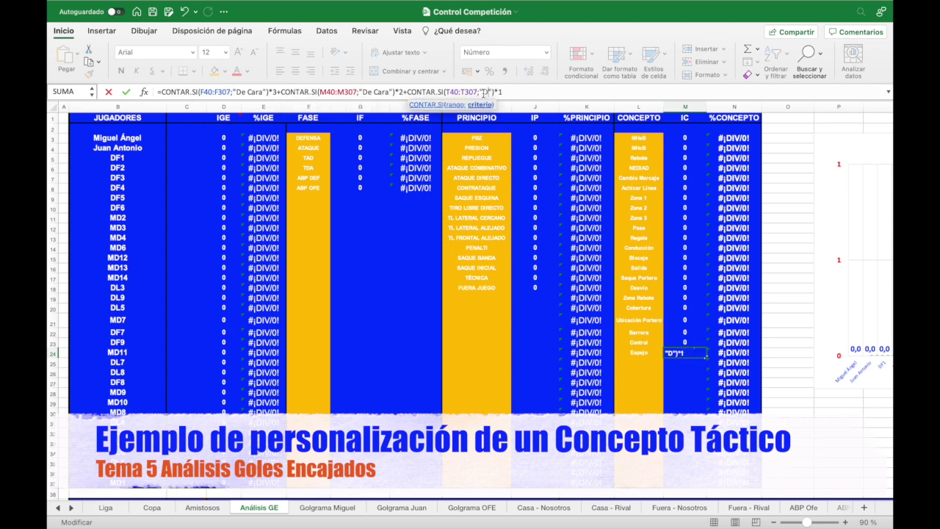
type("Cara")
key("Return")
Enter De Cara as the concept name in cell L24.
key("Up")
key("Left")
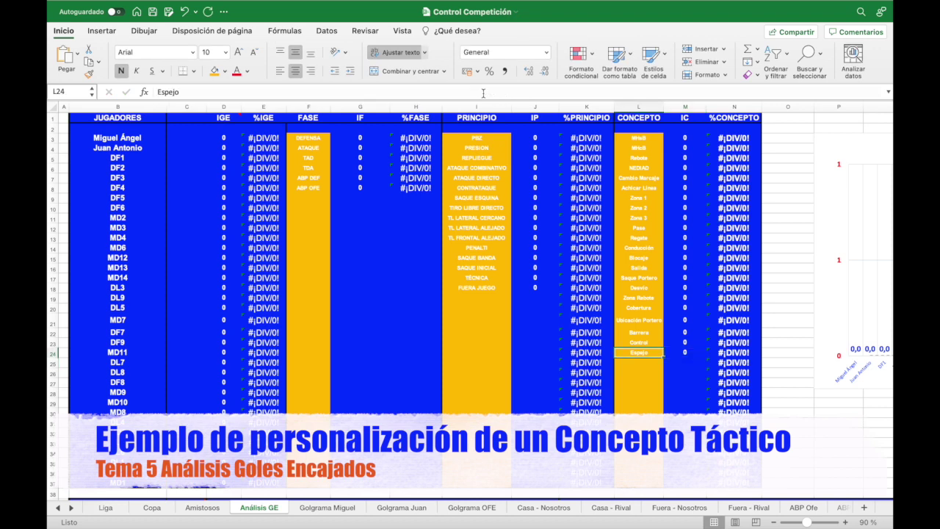
type("De Cara")
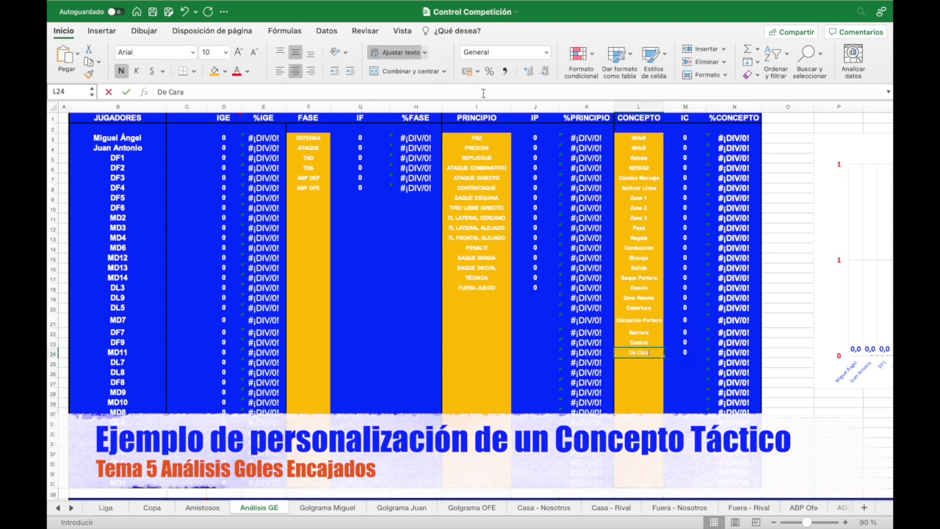
key("ctrl+Return")
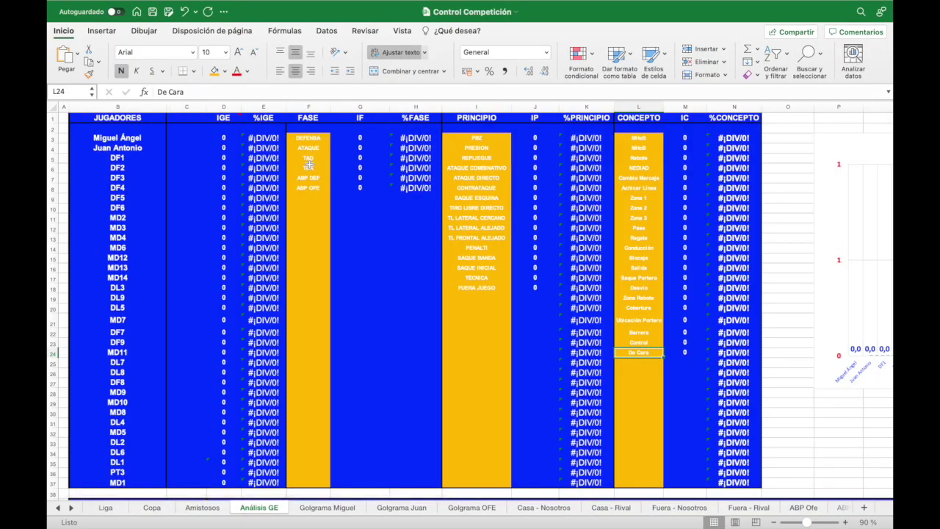
Select the FASE, PRINCIPIO, CONCEPTO and JUGADORES columns in turn, then return to cell F17.
left_click(309, 103)
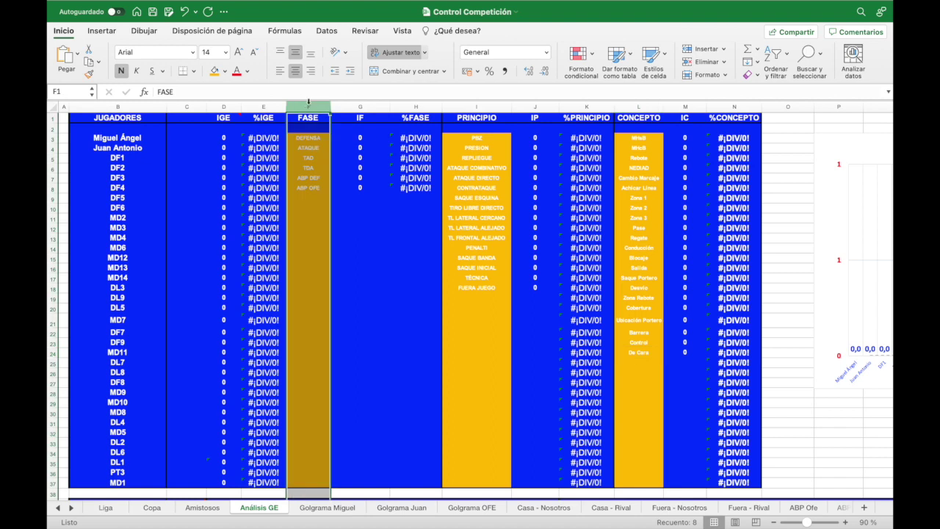
left_click(463, 104)
left_click(629, 103)
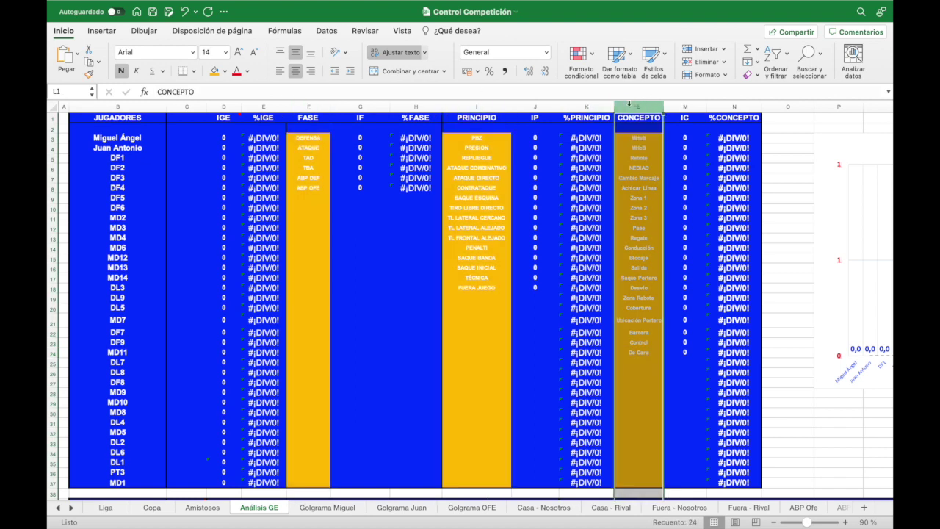
left_click(132, 107)
left_click(321, 280)
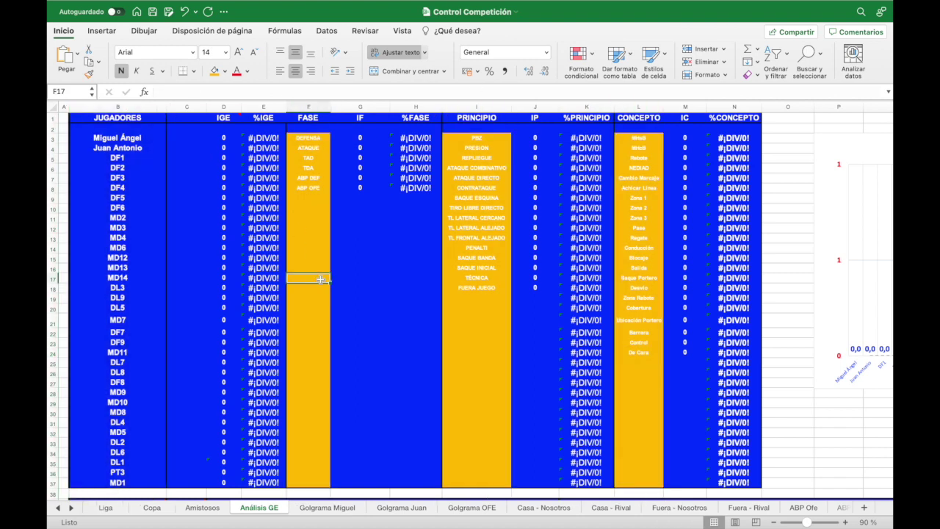
Scroll down to the goal log table at row 39 and read the Marcador column note.
scroll(321, 279, "down", 3)
scroll(321, 279, "down", 3)
scroll(321, 280, "down", 2)
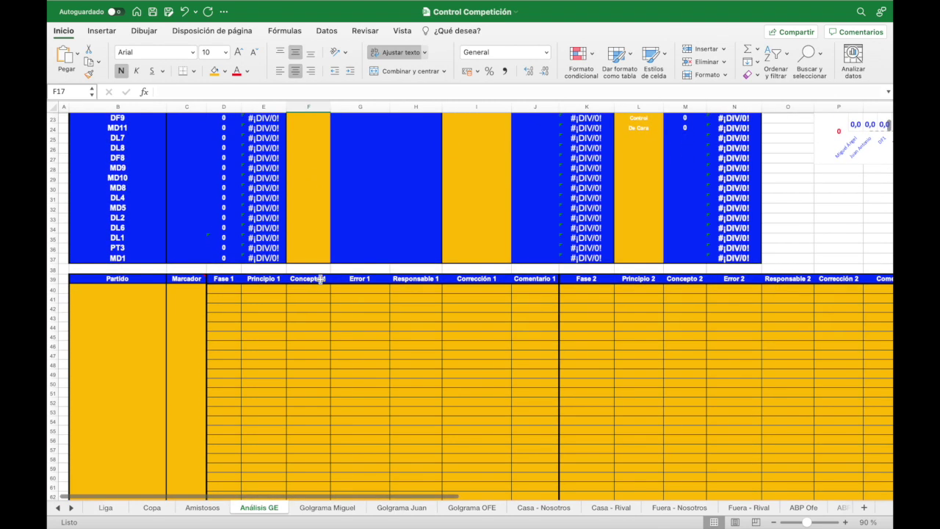
scroll(321, 279, "up", 2)
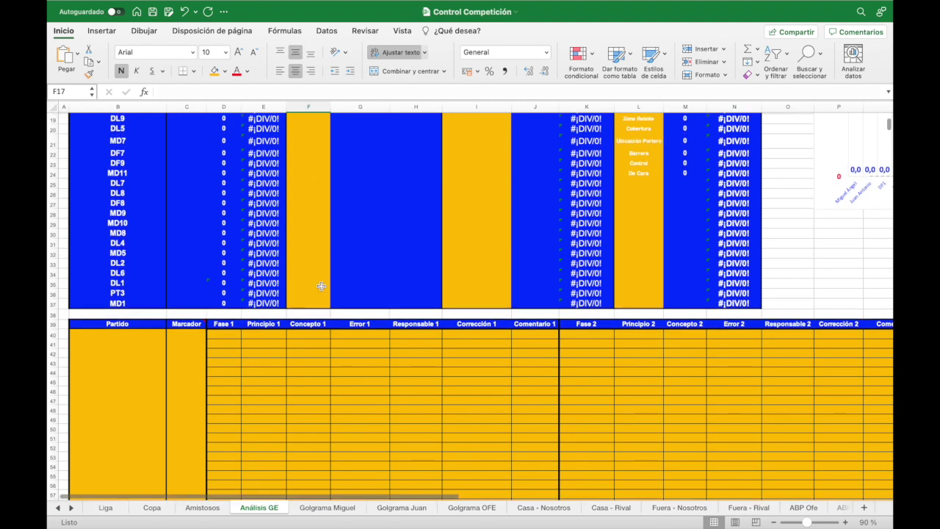
scroll(321, 283, "up", 5)
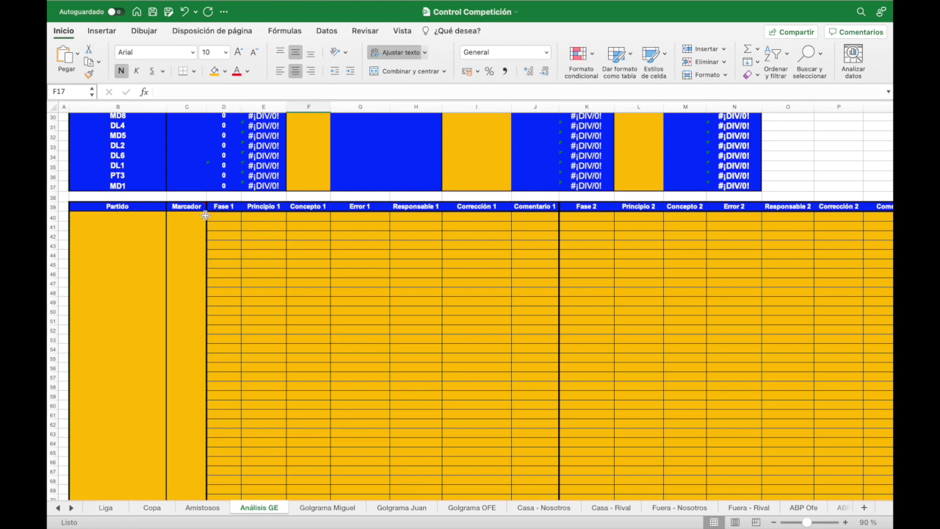
mouse_move(189, 209)
Enter match 'Sevilla 1 - FC Barcelona 2' in B40 and score 1-0 in C40.
left_click(130, 219)
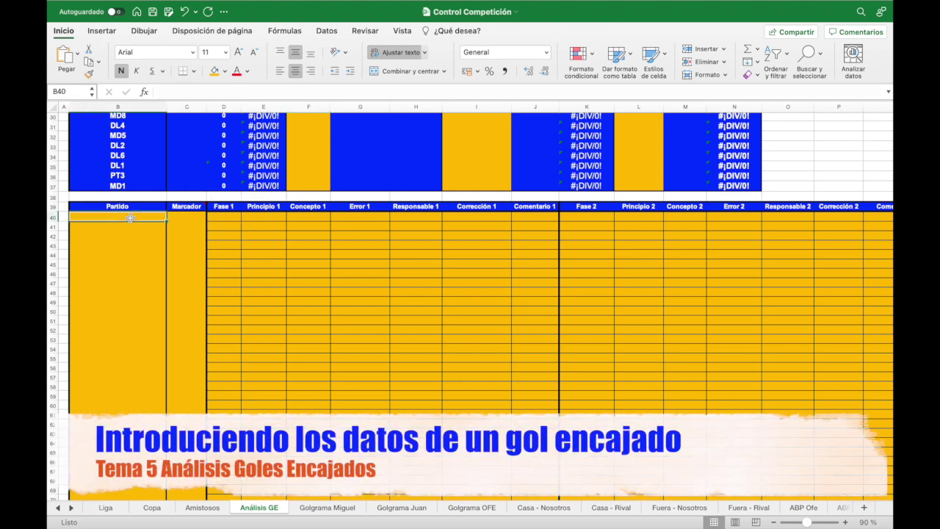
type("F")
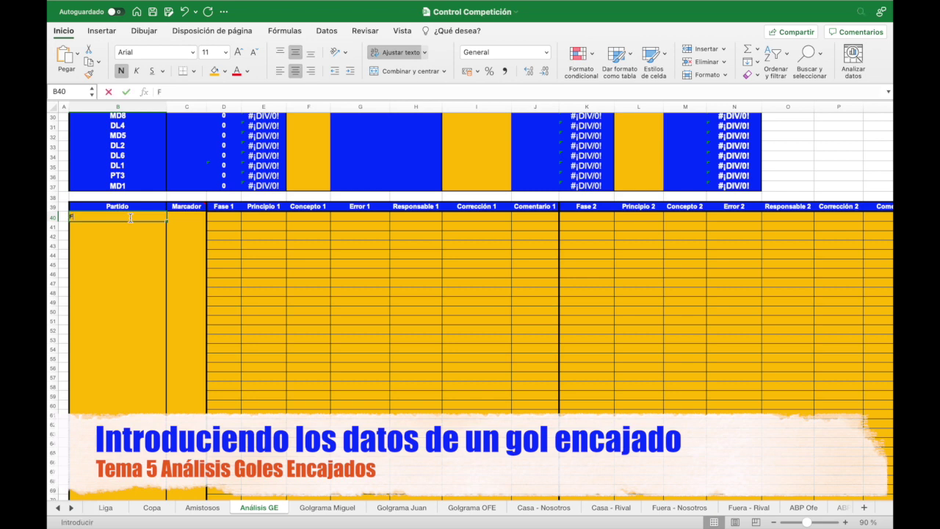
type("C")
key("BackSpace")
key("BackSpace")
key("BackSpace")
key("BackSpace")
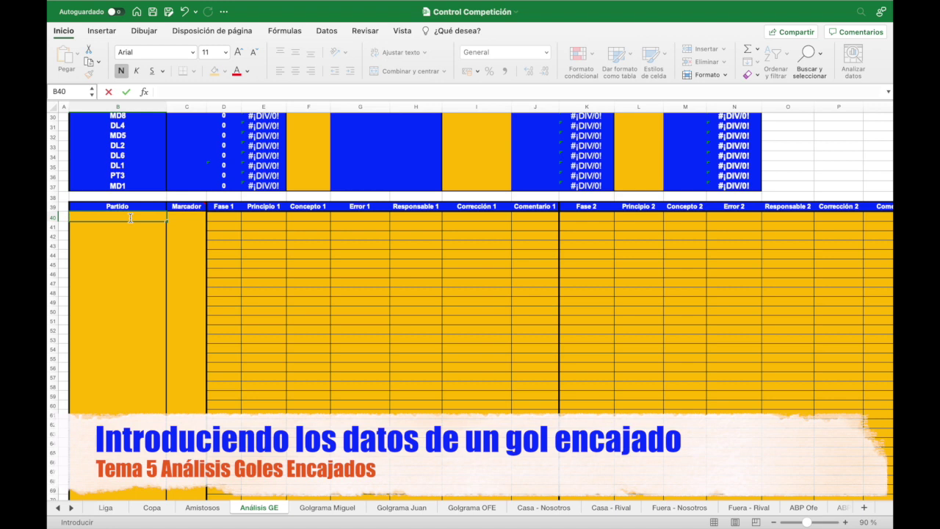
type("Sevilla 1")
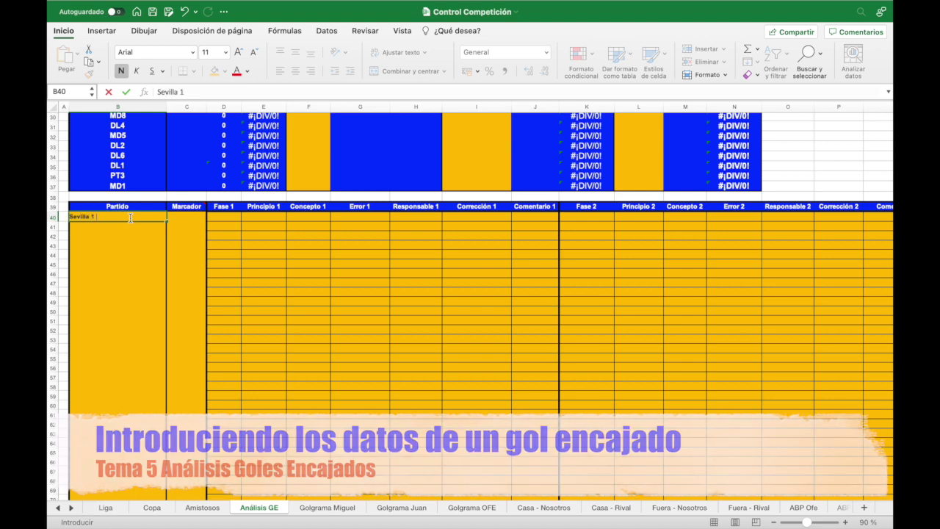
key("BackSpace")
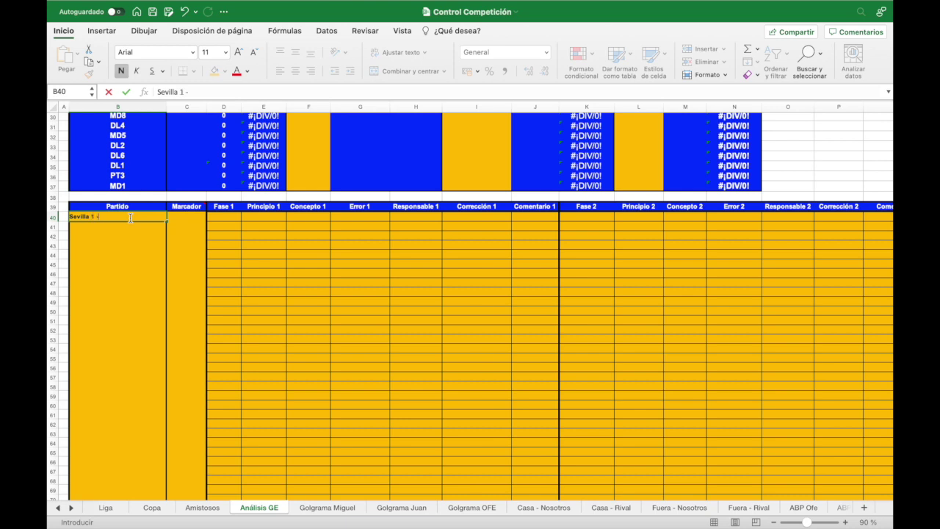
type("FC Barce")
type("lona 2")
key("Tab")
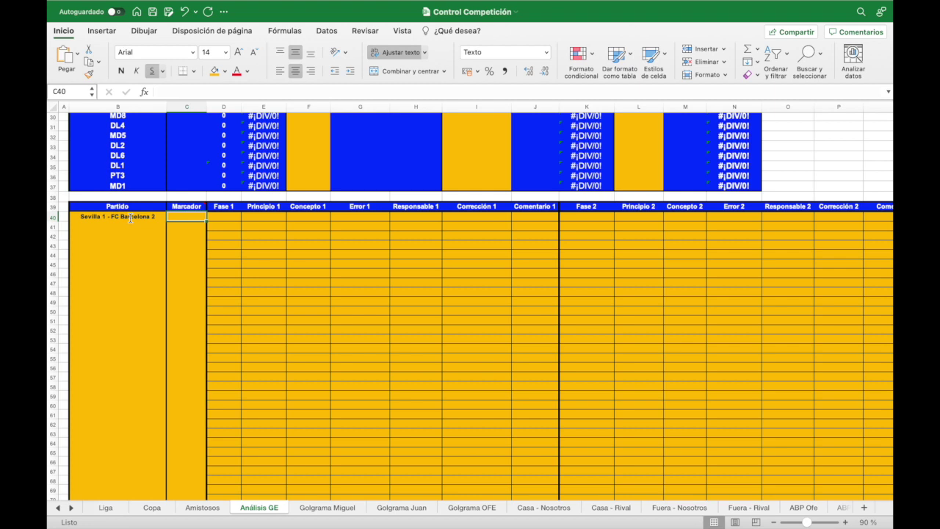
type("1-0")
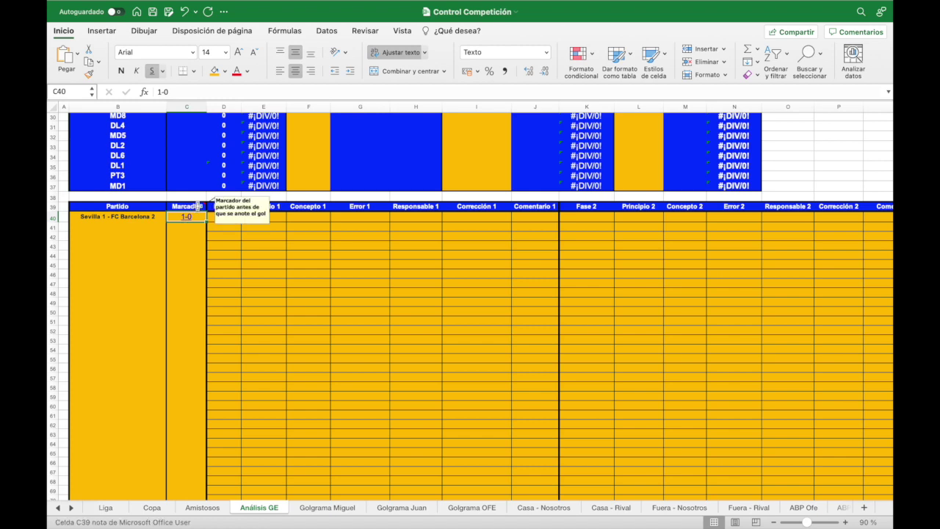
left_click(205, 261)
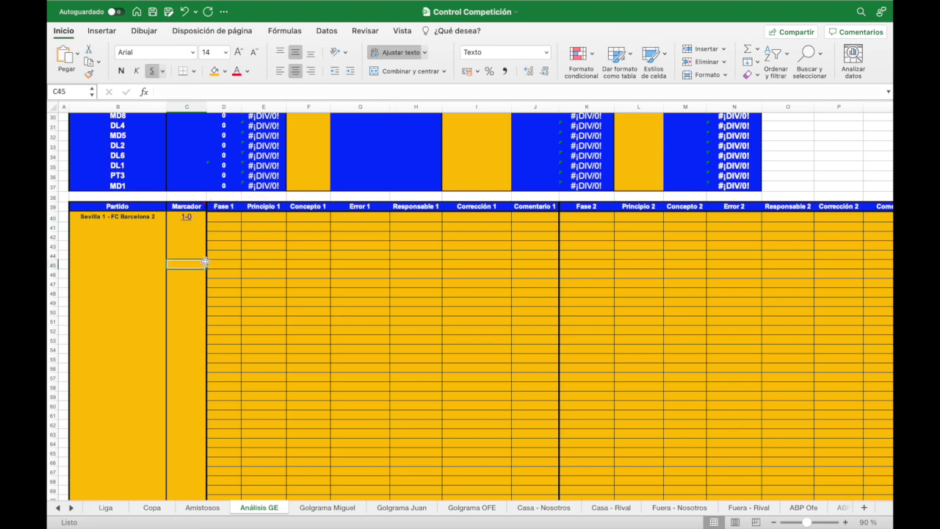
left_click(229, 216)
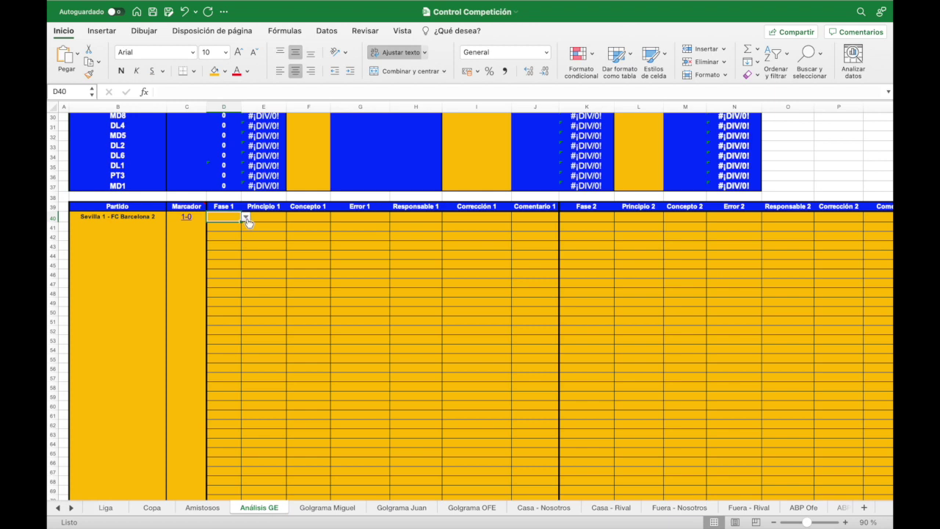
Set the goal's Fase 1 in D40 to DEFENSA from the dropdown.
left_click(246, 218)
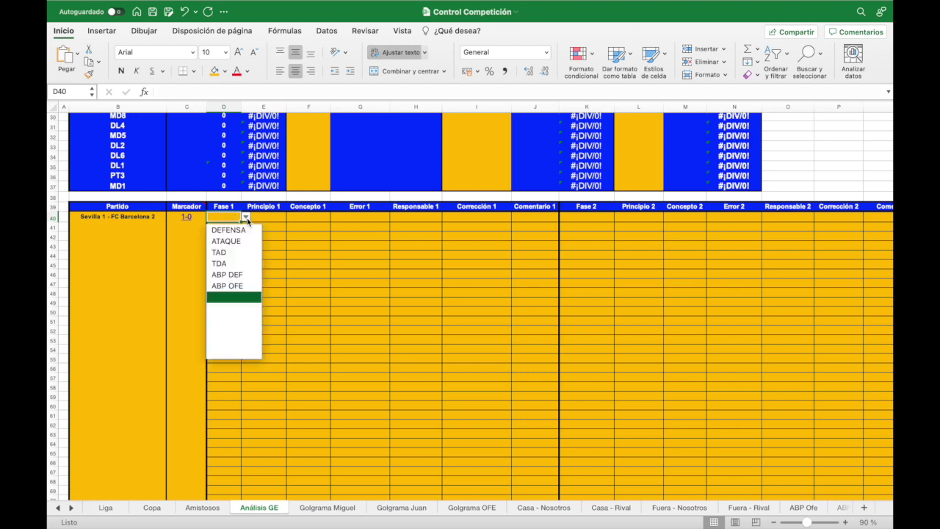
scroll(327, 245, "up", 1)
scroll(329, 246, "up", 5)
scroll(330, 246, "up", 4)
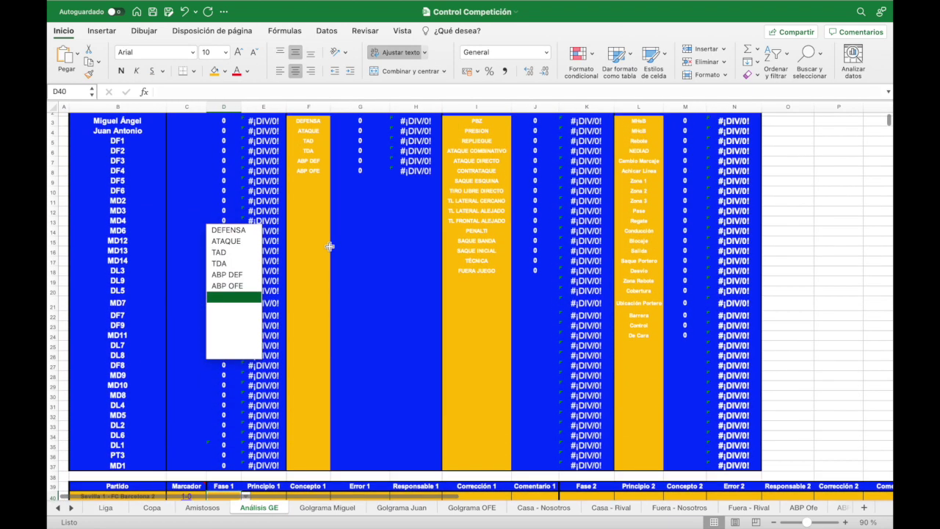
scroll(330, 246, "up", 2)
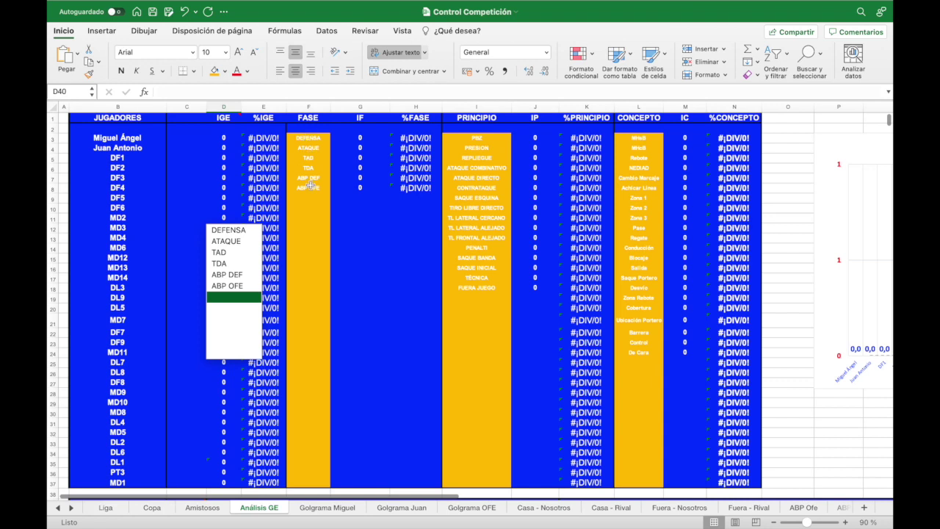
scroll(332, 296, "down", 2)
scroll(332, 296, "up", 2)
scroll(343, 273, "down", 1)
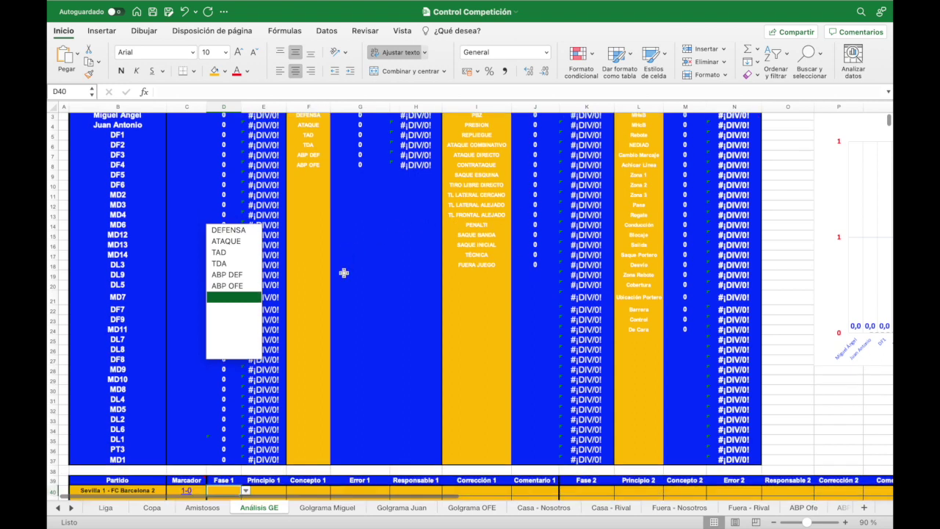
scroll(344, 273, "down", 8)
scroll(344, 273, "down", 2)
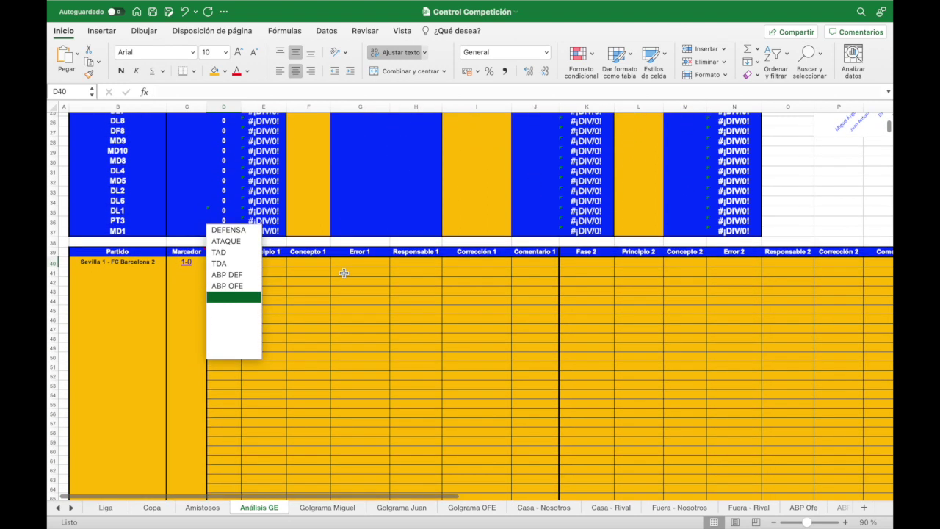
left_click(246, 231)
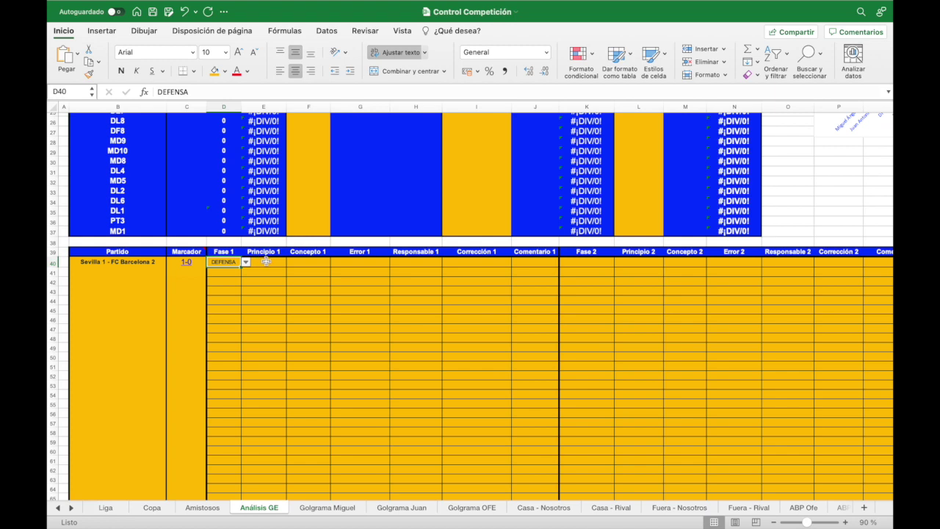
Set the goal's Principio 1 in E40 to PBZ.
left_click(266, 262)
left_click(291, 262)
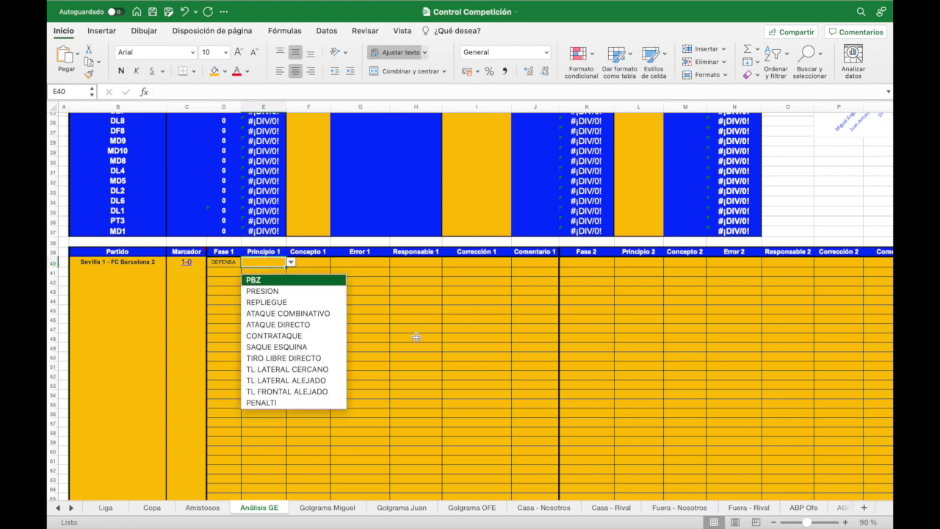
scroll(416, 336, "up", 5)
scroll(416, 336, "up", 5)
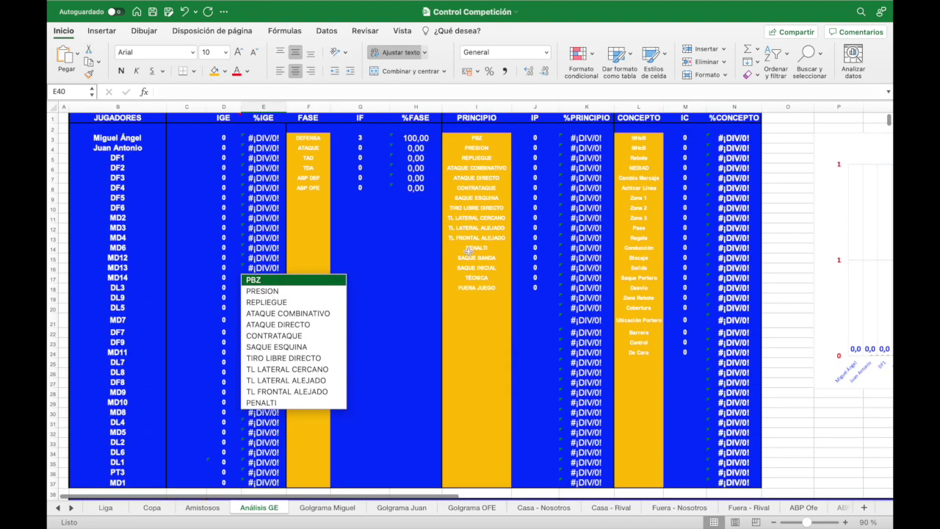
scroll(287, 383, "down", 3)
scroll(288, 386, "down", 3)
scroll(288, 387, "down", 3)
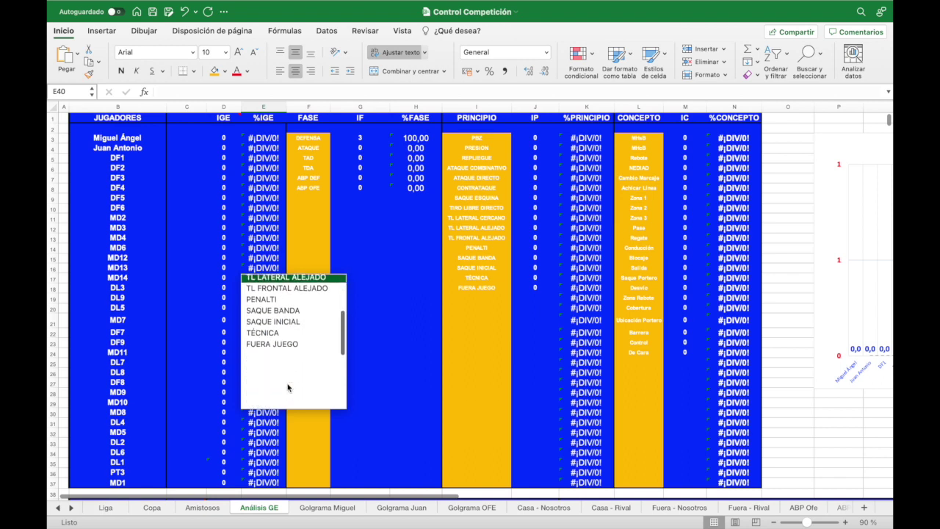
scroll(288, 387, "up", 5)
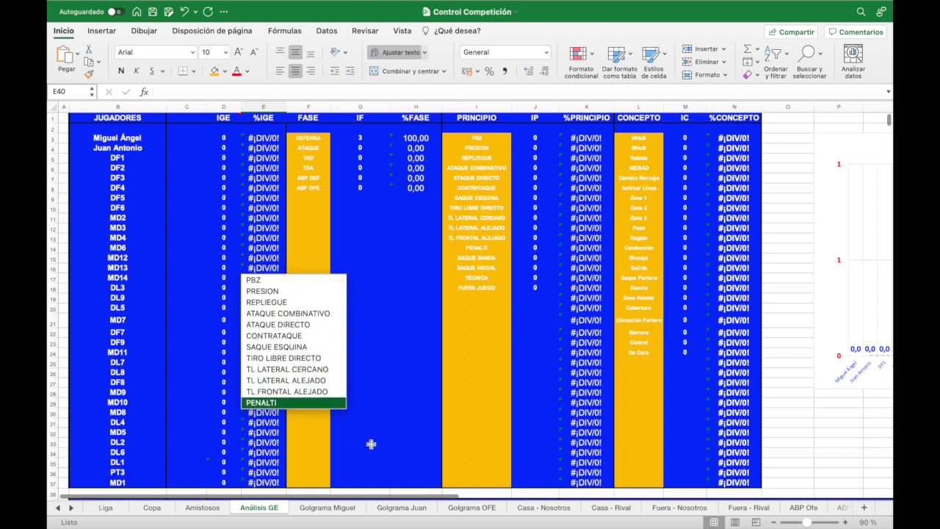
scroll(371, 444, "down", 5)
scroll(371, 444, "down", 5)
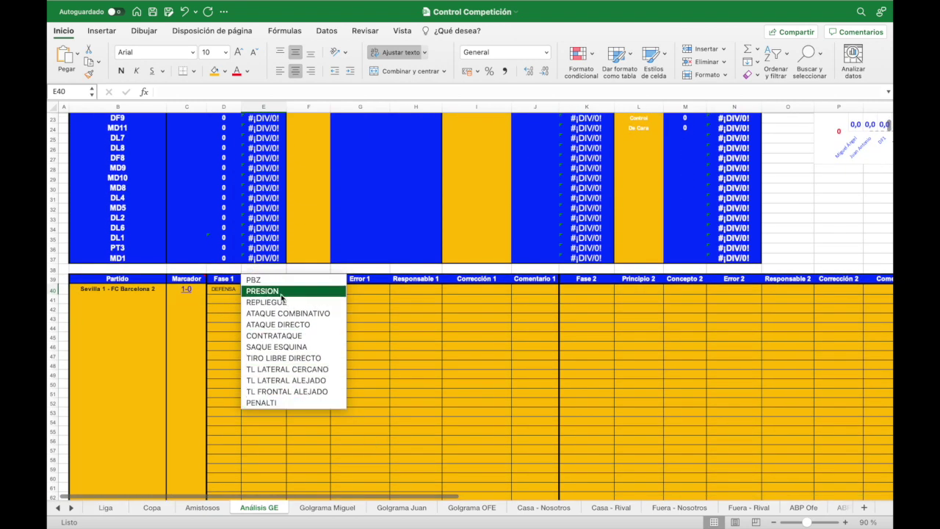
left_click(272, 284)
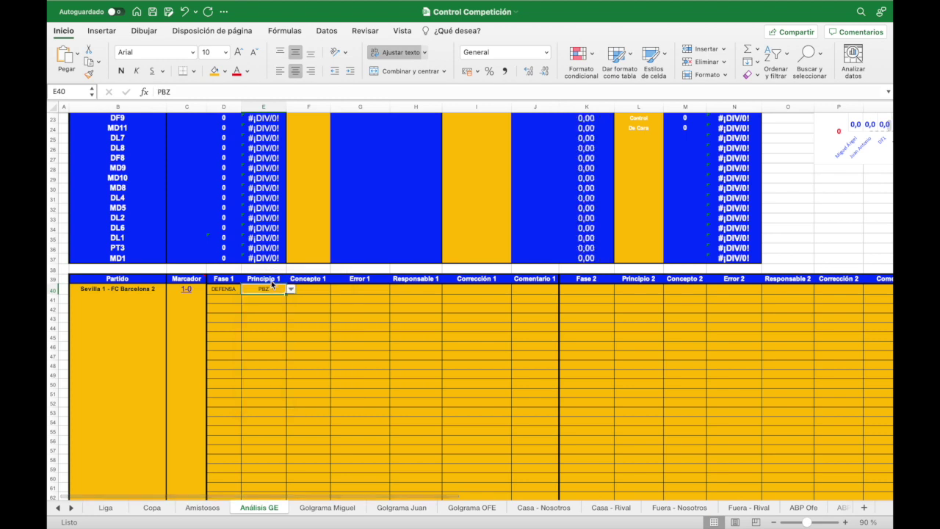
Choose MHsB as Concepto 1 and enter Error 1 'No molesta al delantero'.
left_click(312, 291)
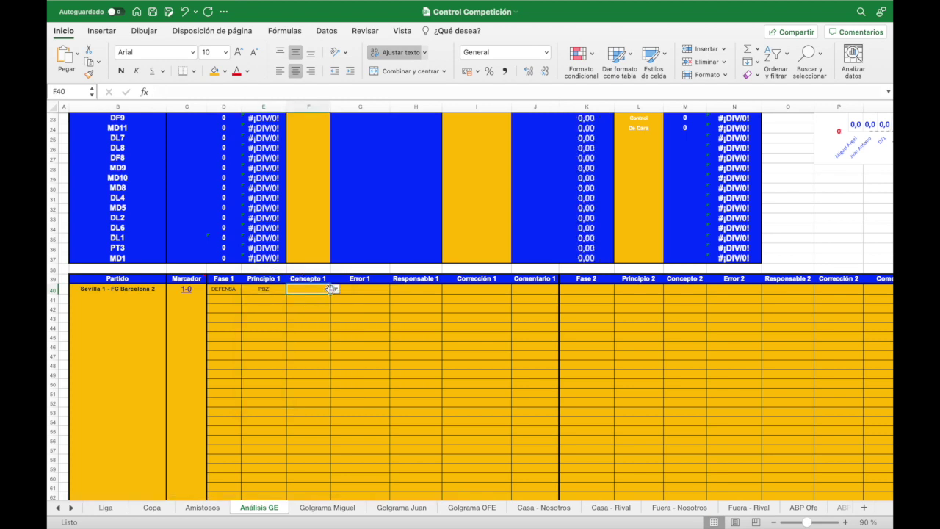
left_click(335, 290)
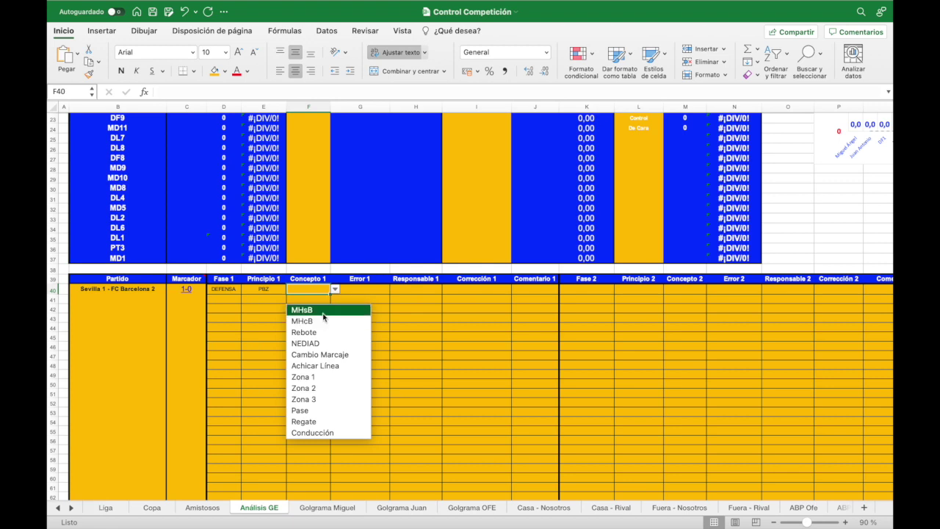
left_click(324, 310)
left_click(367, 289)
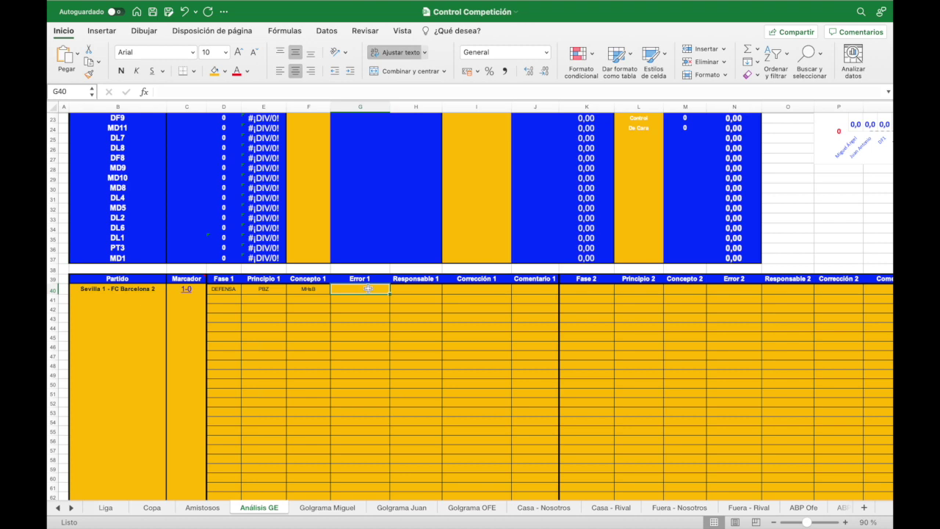
type("No molesta al delanter")
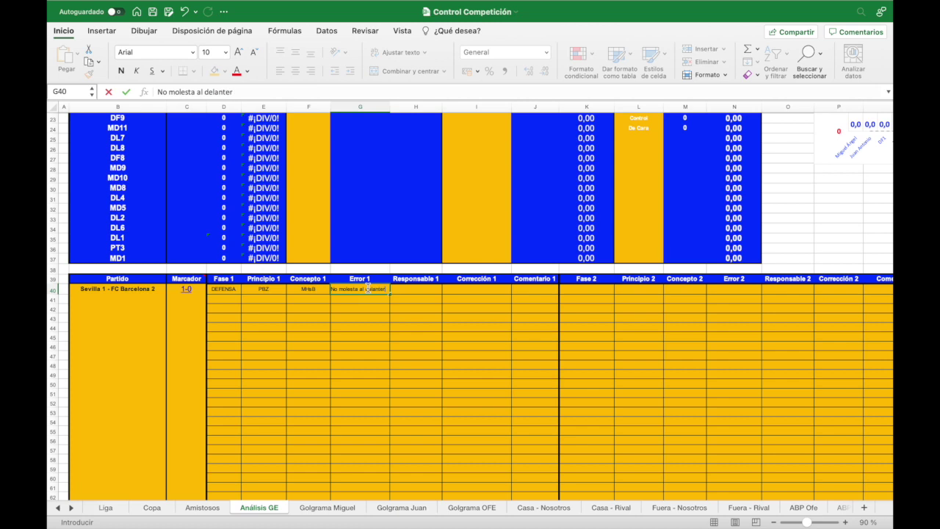
type("o")
key("Tab")
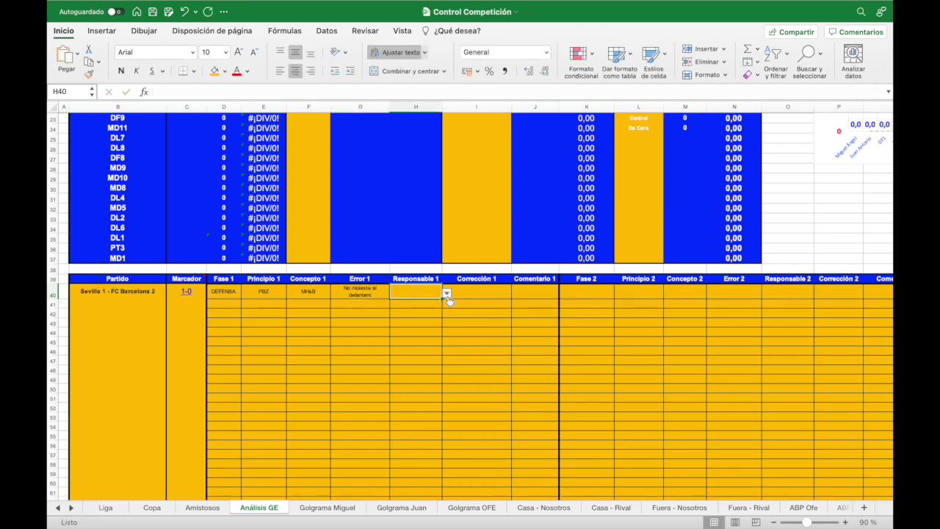
Pick Juan Antonio as Responsable 1 in H40 to test the totals.
scroll(448, 299, "up", 5)
scroll(450, 302, "up", 5)
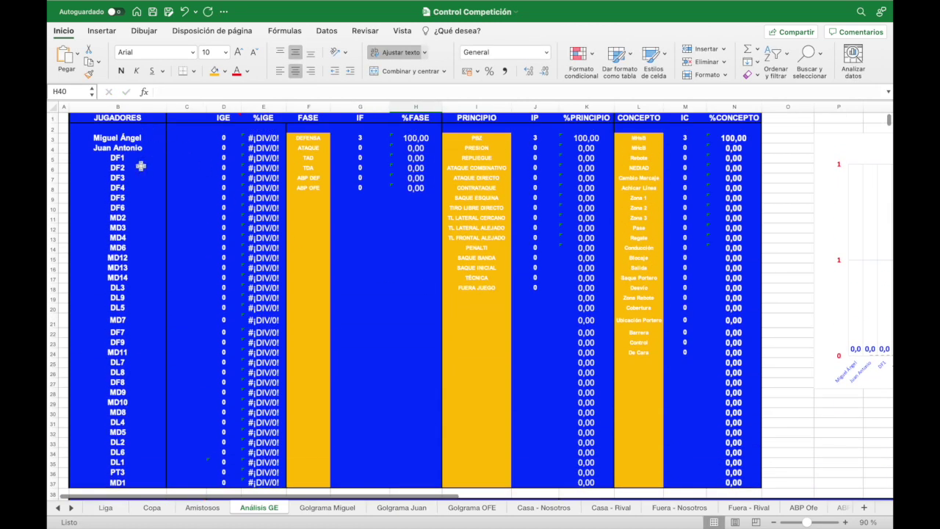
scroll(439, 354, "down", 2)
scroll(440, 355, "up", 2)
scroll(439, 354, "down", 4)
scroll(443, 340, "down", 1)
left_click(447, 307)
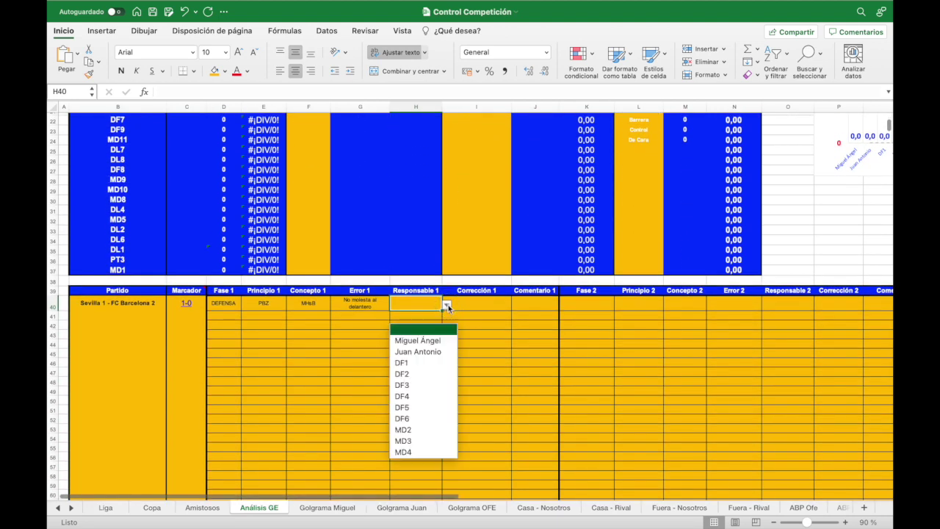
left_click(429, 353)
Check the JUGADORES totals, then change Responsable 1 to Miguel Ángel.
scroll(455, 347, "up", 5)
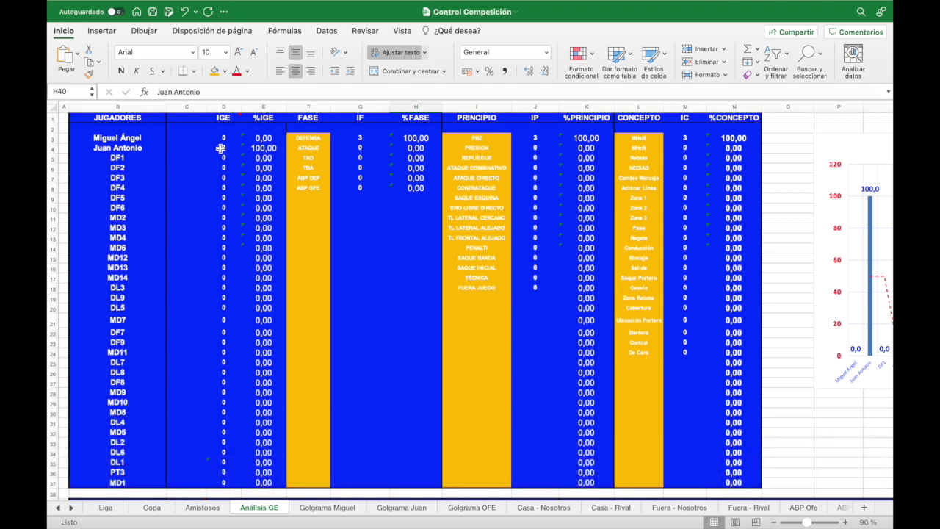
scroll(398, 271, "down", 1)
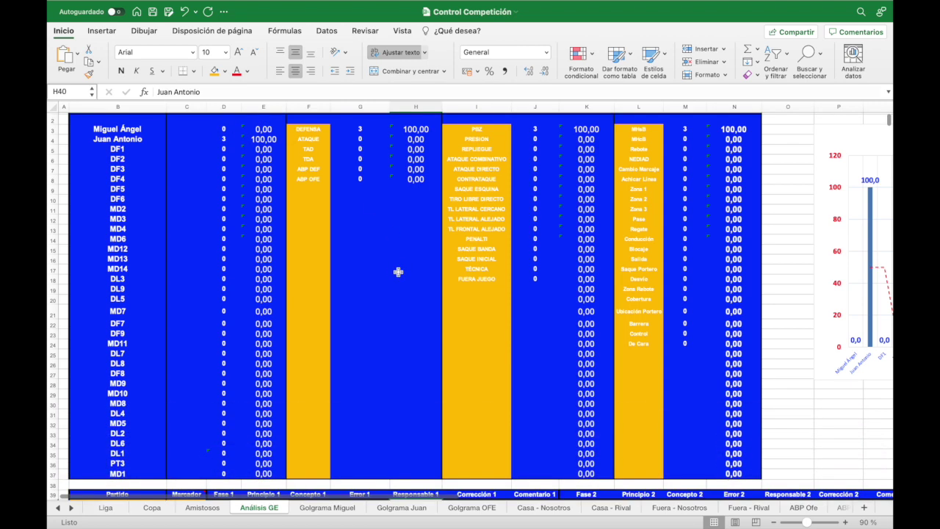
scroll(398, 272, "down", 6)
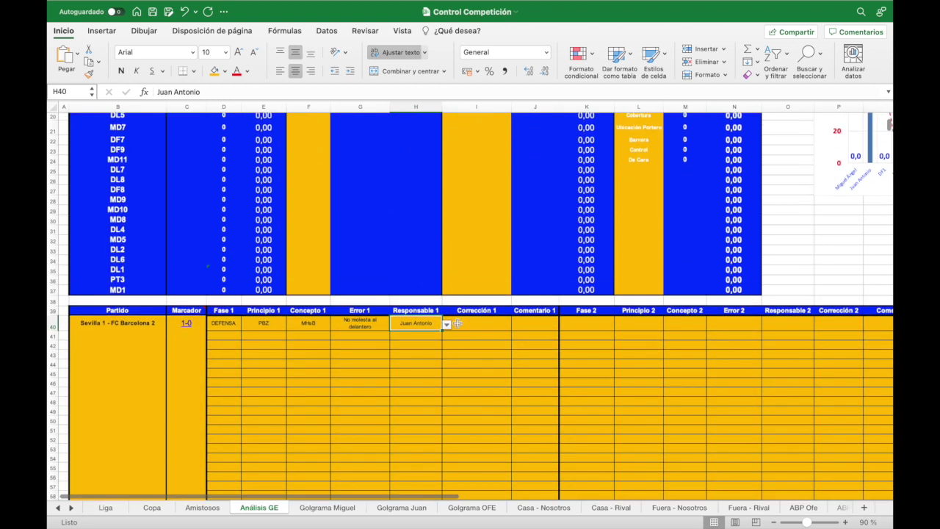
left_click(447, 326)
left_click(419, 349)
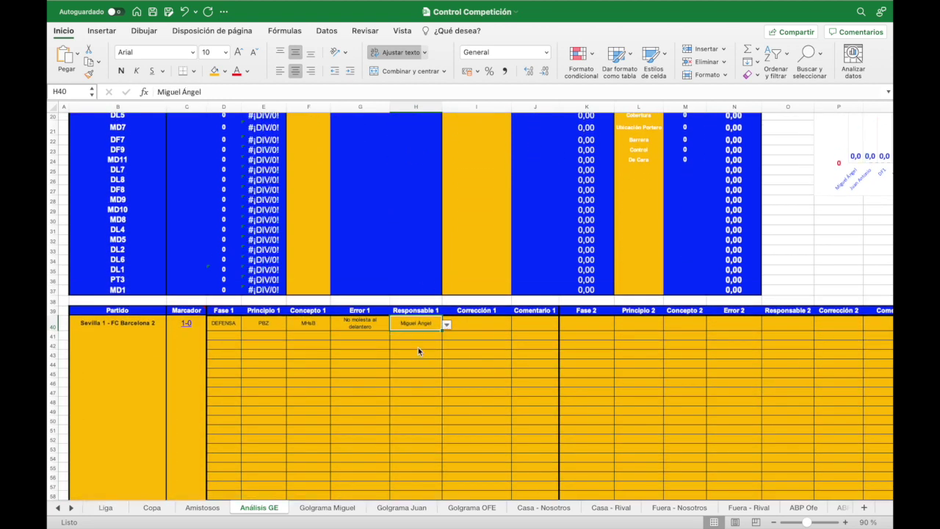
scroll(413, 358, "up", 7)
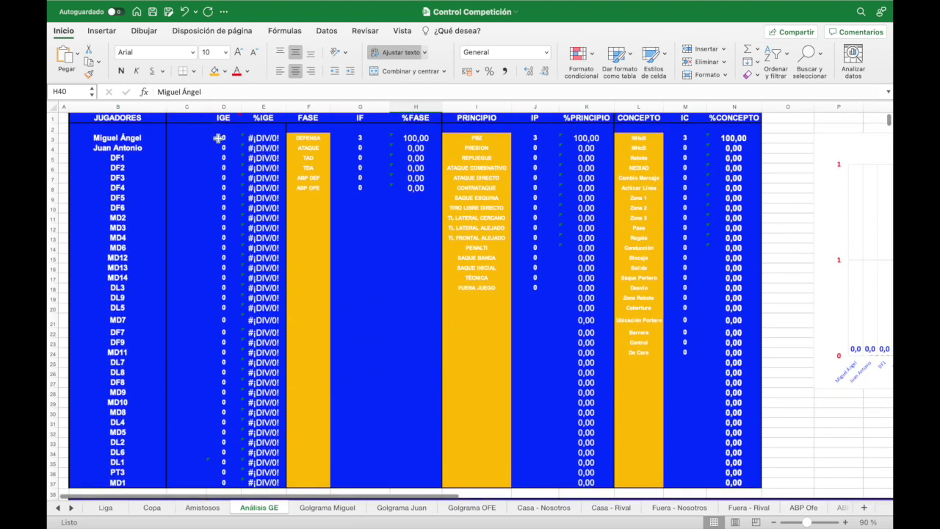
Replace Amengual with Miguel Ángel in all three CONTAR.SI criteria of D3's IGE formula.
left_click(224, 138)
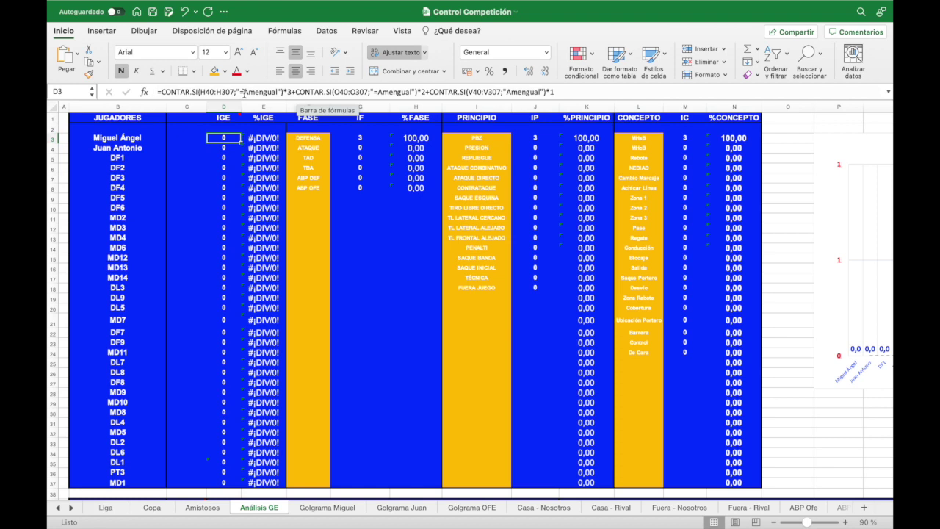
left_click_drag(244, 92, 276, 92)
type("M")
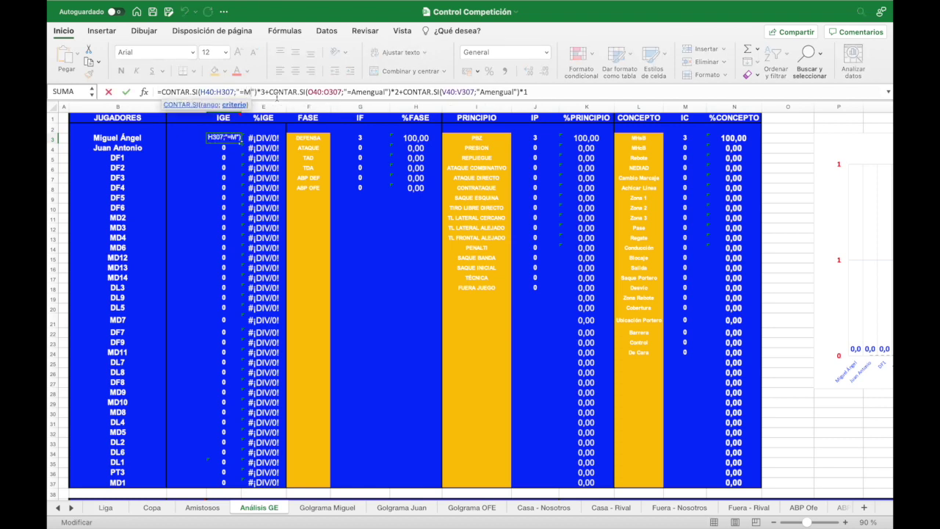
type("iguel Á")
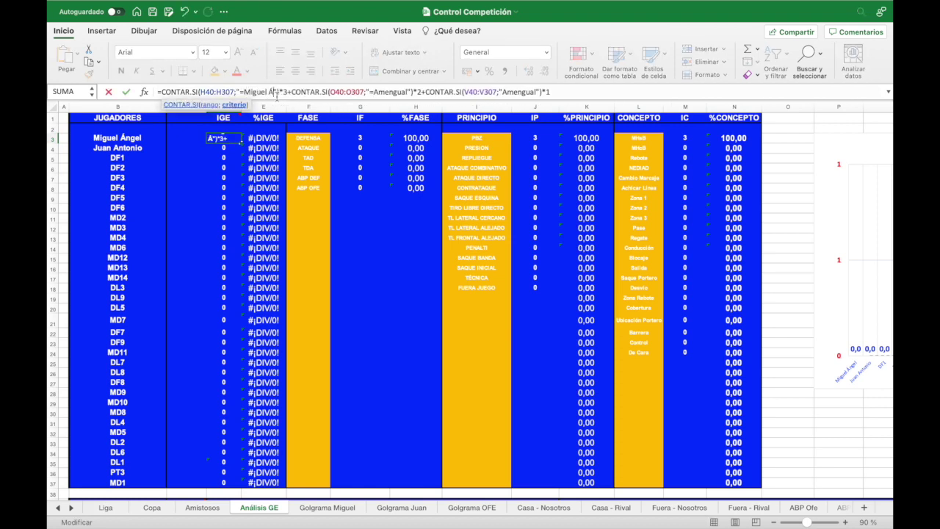
type("ngel")
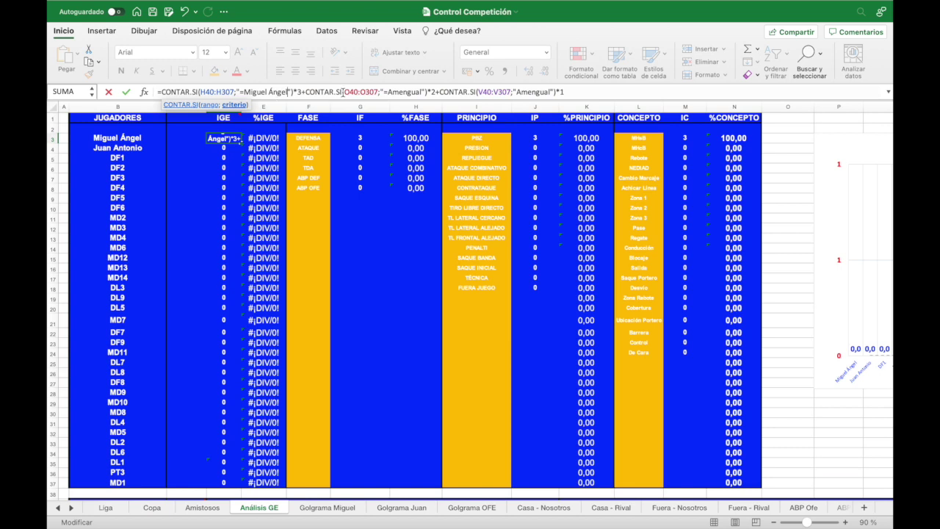
left_click_drag(388, 91, 422, 93)
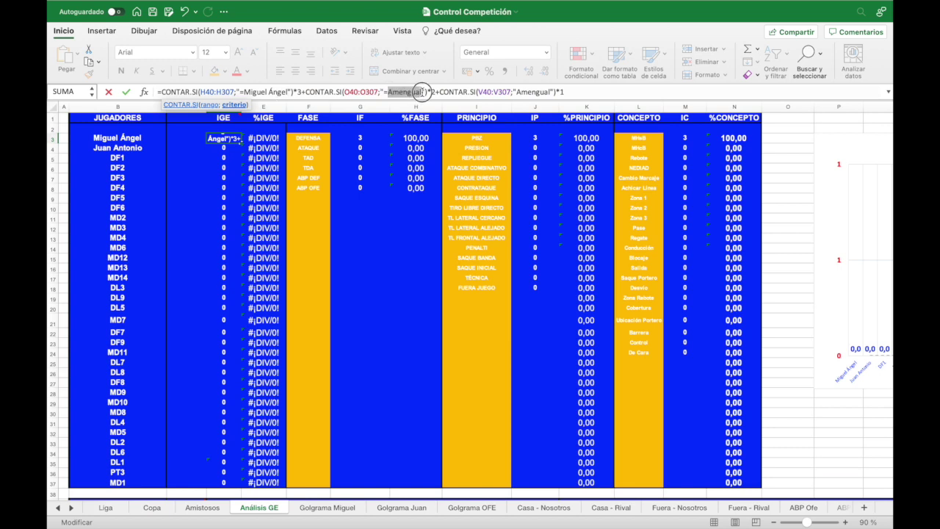
type("Migu")
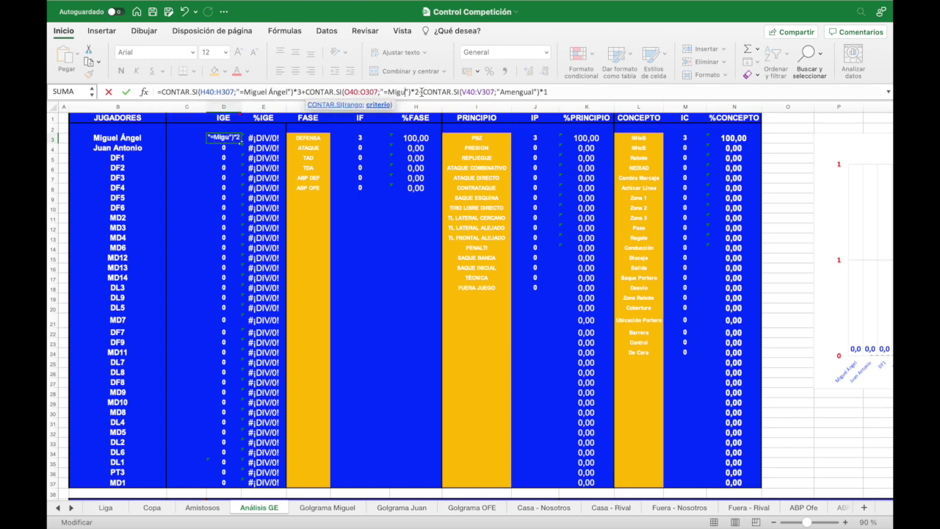
type("el Ángel")
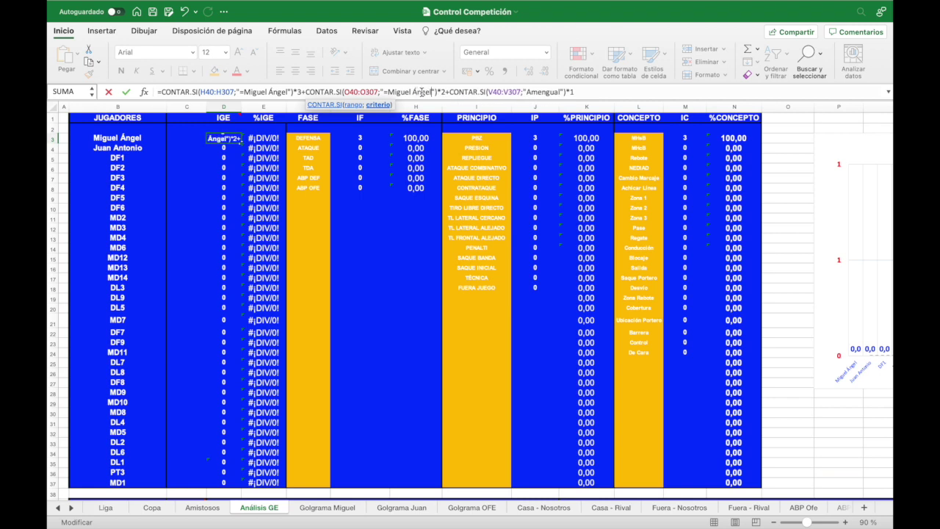
left_click_drag(526, 92, 562, 91)
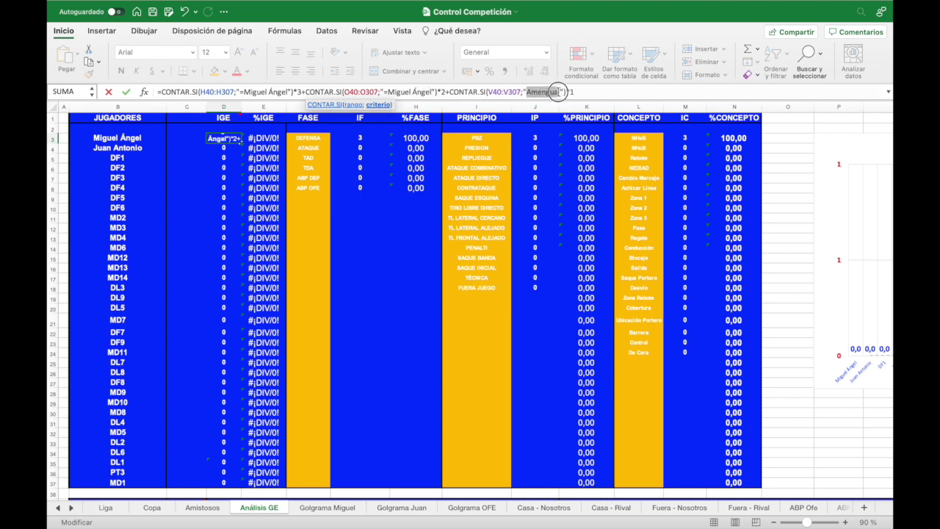
type("Migu")
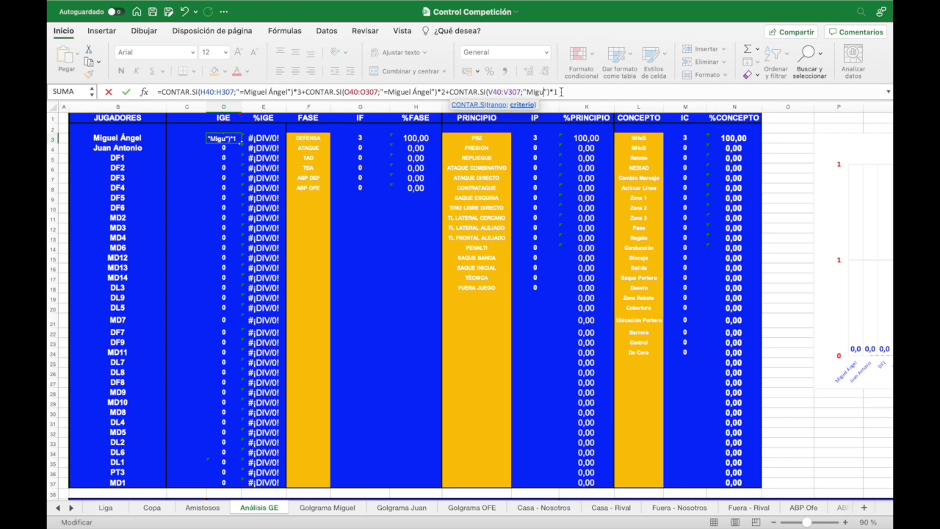
type("el Ánge")
type("l")
key("Return")
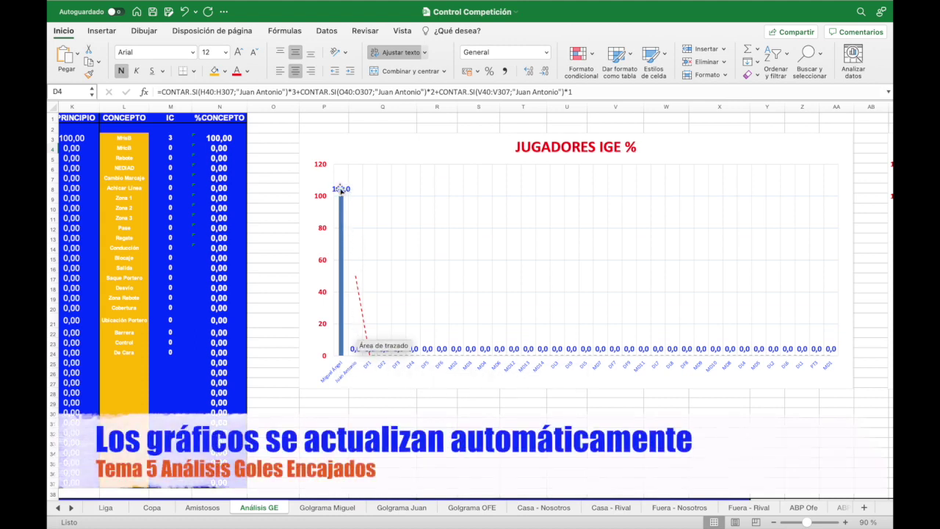
scroll(505, 266, "right", 10)
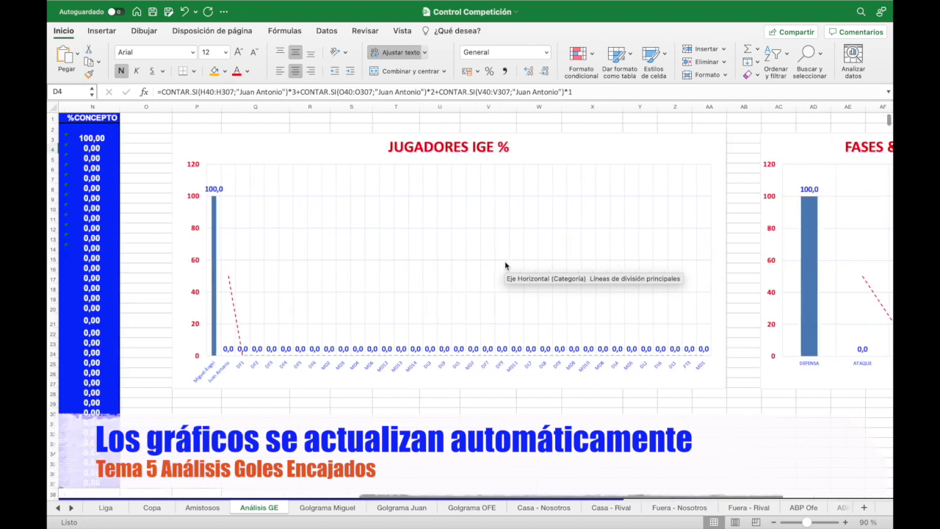
scroll(506, 266, "right", 3)
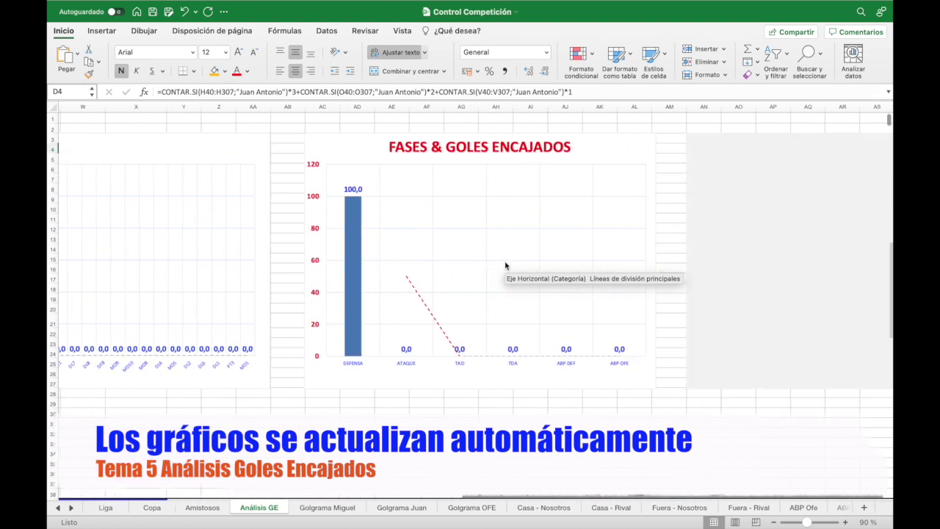
mouse_move(351, 368)
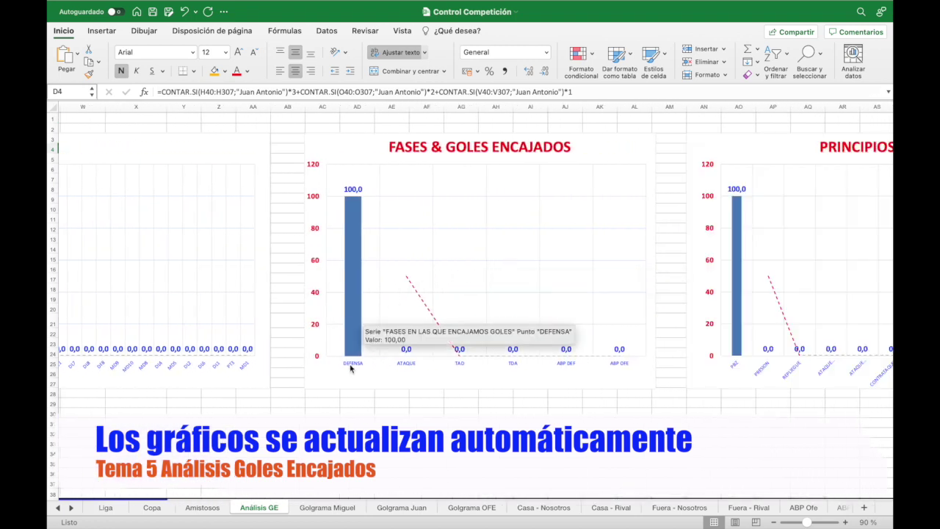
scroll(576, 277, "right", 8)
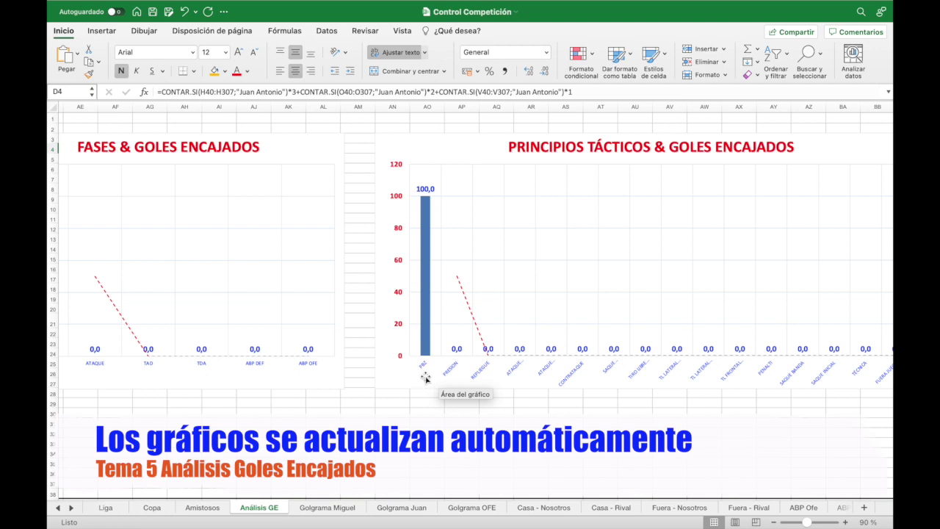
scroll(520, 330, "right", 10)
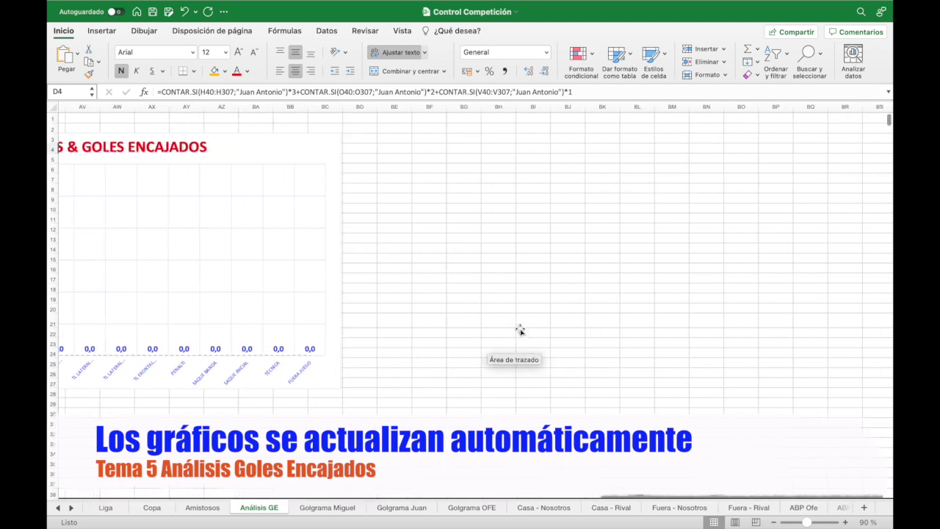
scroll(520, 330, "right", 3)
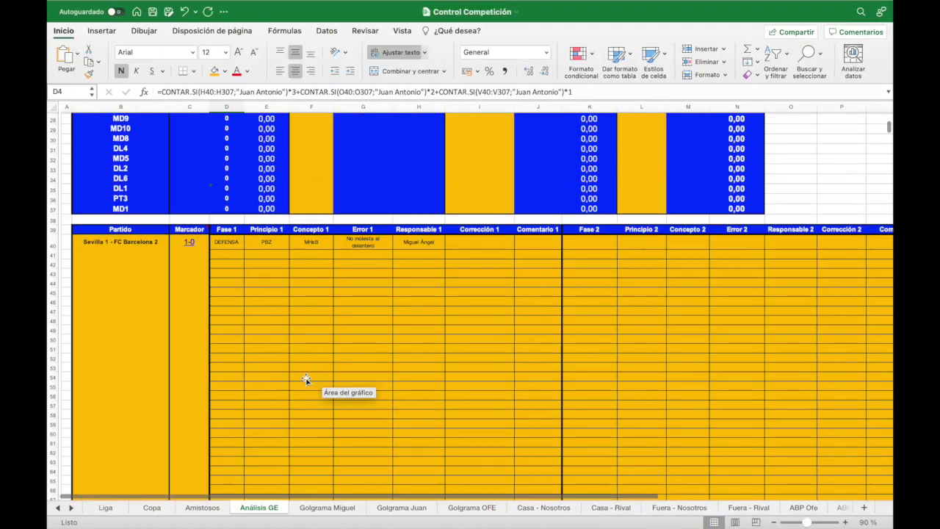
Enter Corrección 1 'Tocar y molestar la carrera del atacante' and the numerical-inferiority comment in J40.
left_click(472, 266)
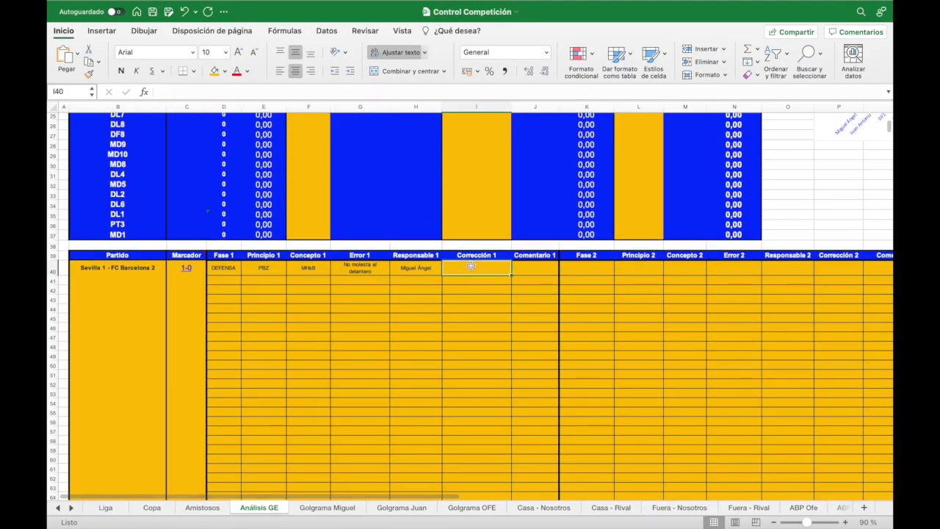
type("Toc")
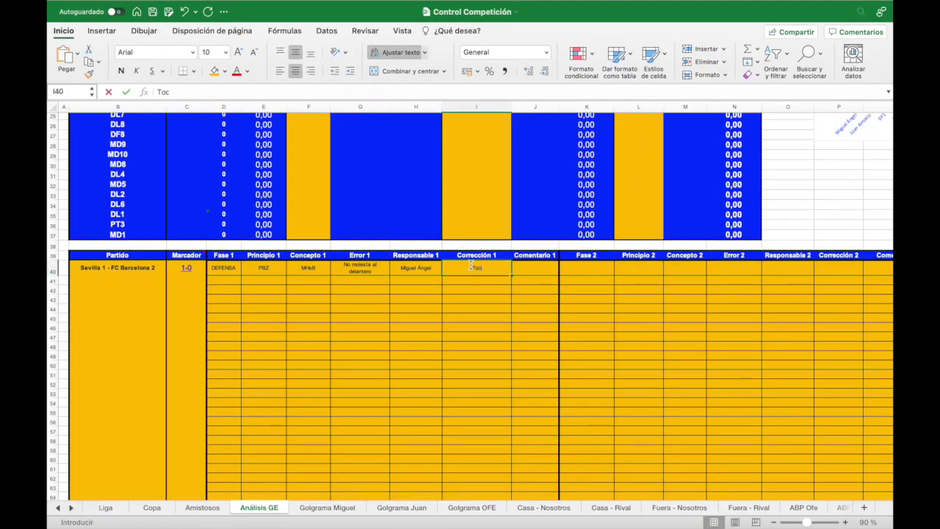
type("a  y molest")
type("ar l ca")
key("BackSpace")
key("BackSpace")
key("BackSpace")
type("carrera del")
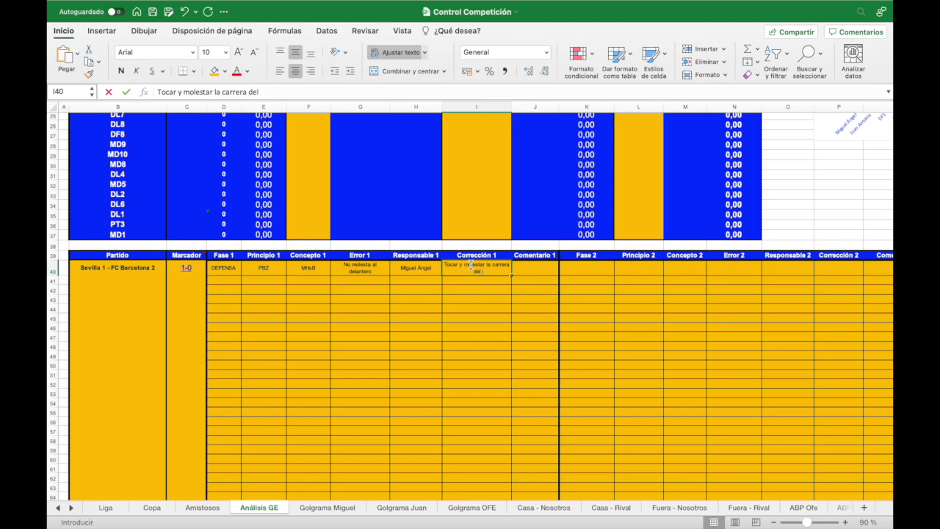
type(" atacant")
type("e")
key("Tab")
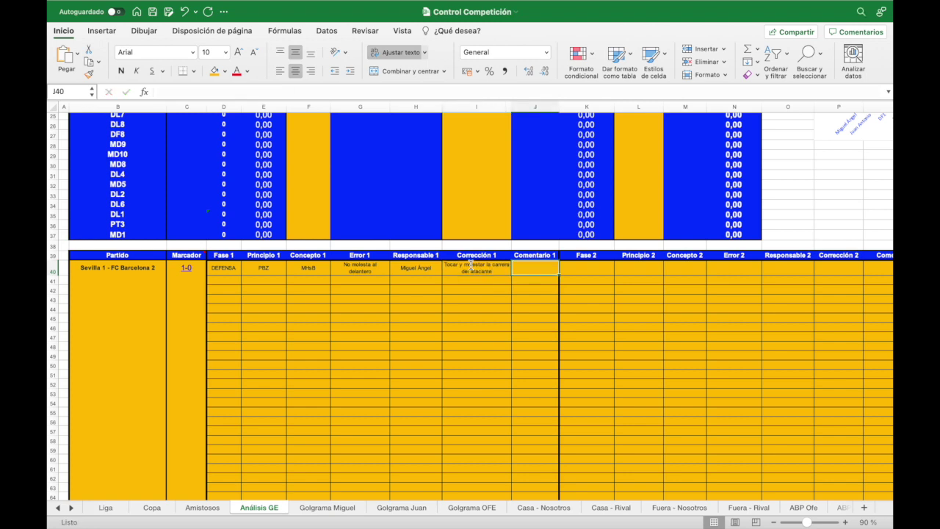
type("Es ")
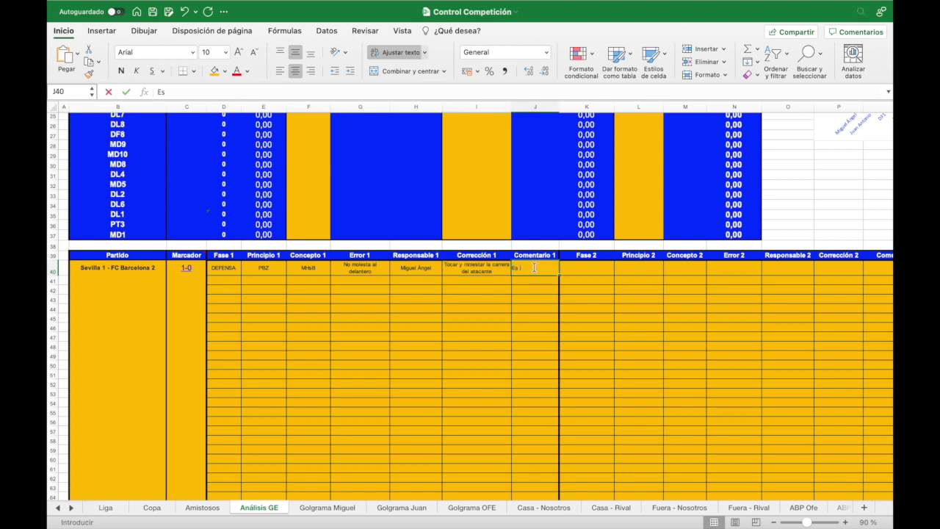
type("una situació")
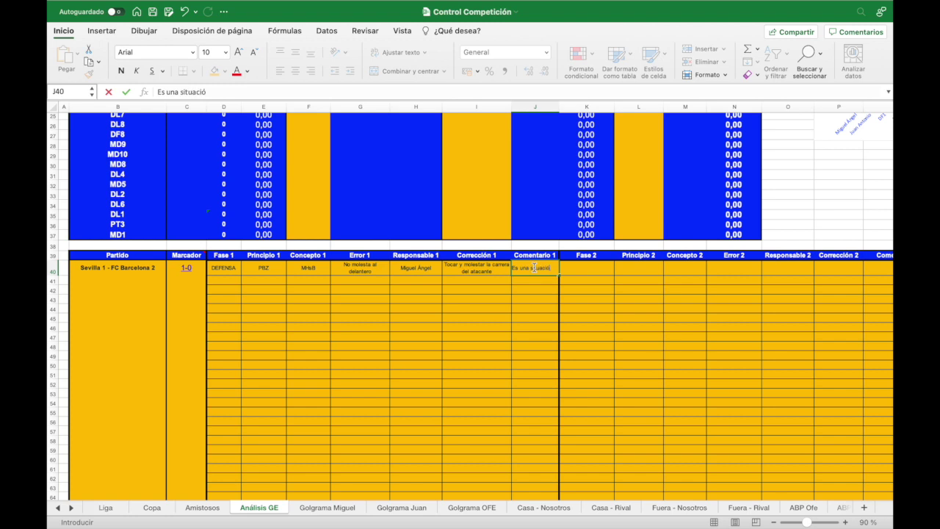
type("n en la")
type(" que éramos")
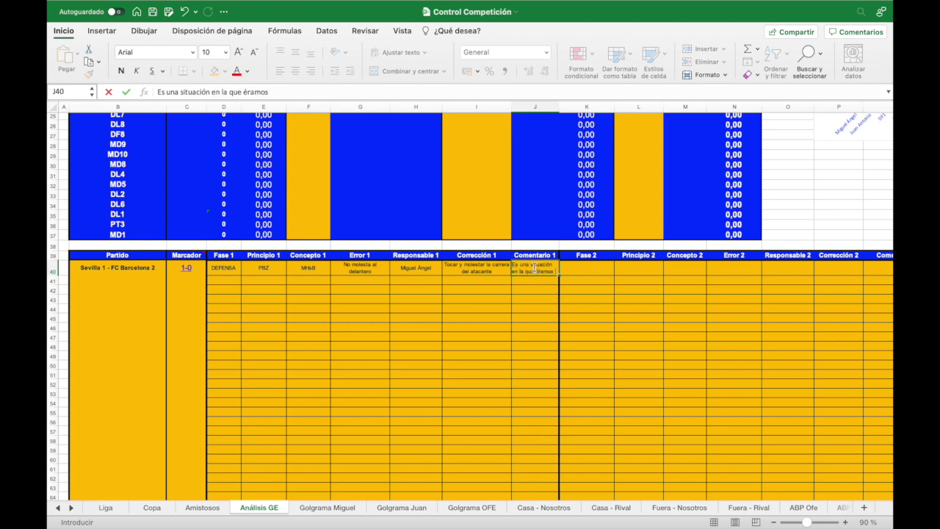
type(" inferioridad numéric")
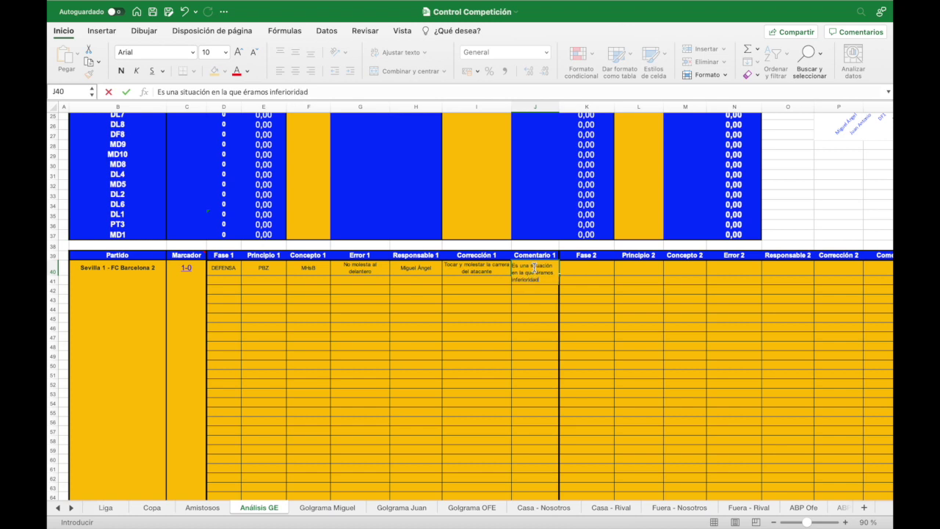
type("a")
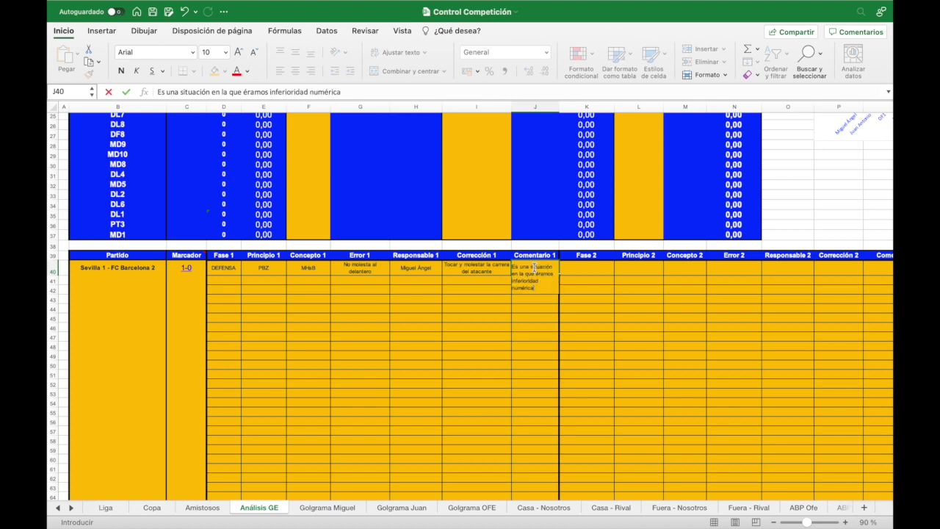
key("Return")
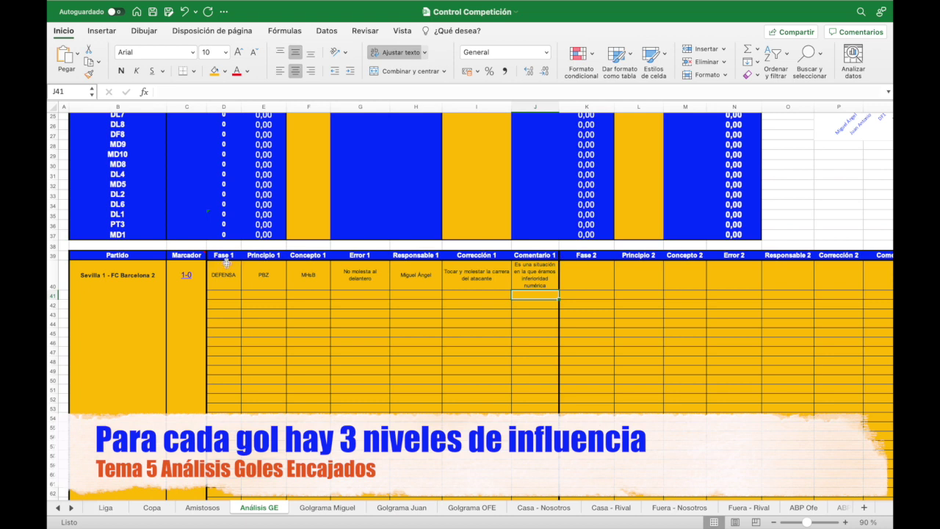
left_click_drag(226, 254, 524, 255)
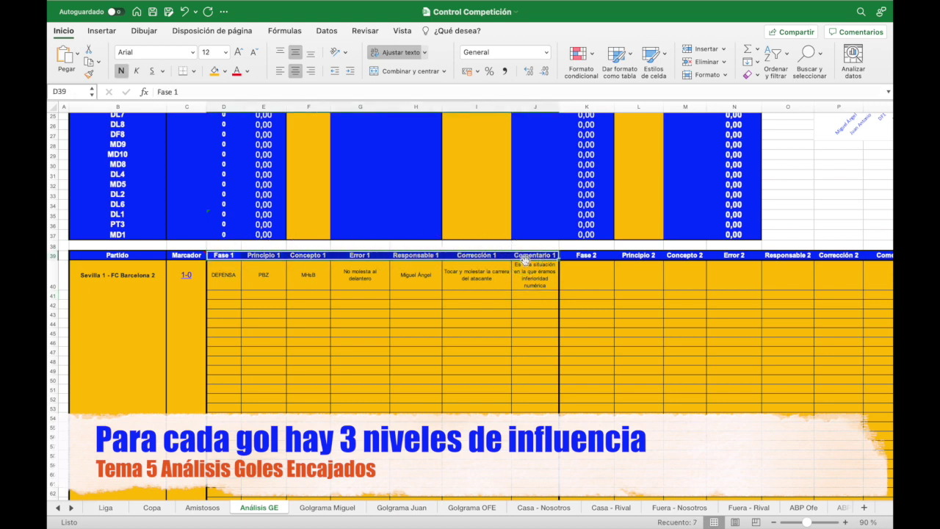
scroll(507, 340, "right", 10)
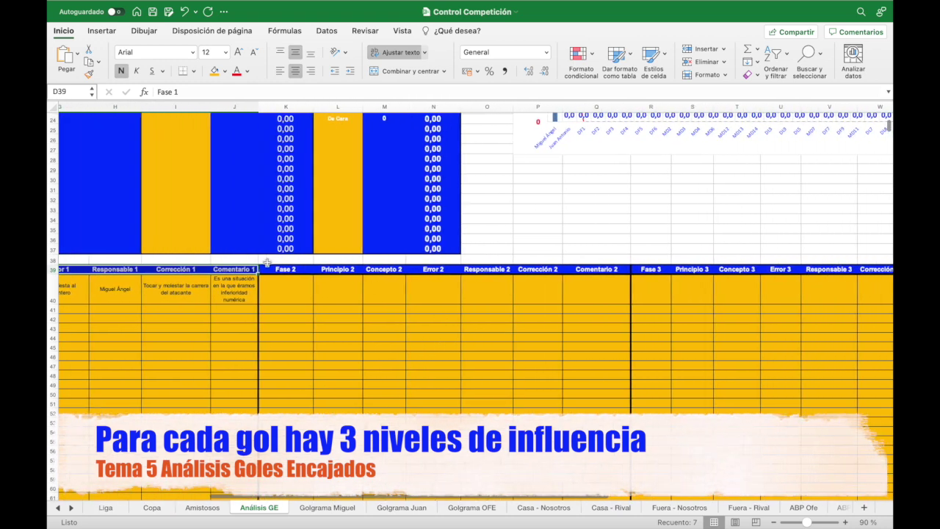
mouse_move(268, 261)
left_mouse_down()
mouse_move(579, 262)
mouse_move(621, 271)
left_mouse_up()
scroll(441, 293, "right", 10)
left_click_drag(371, 275, 653, 275)
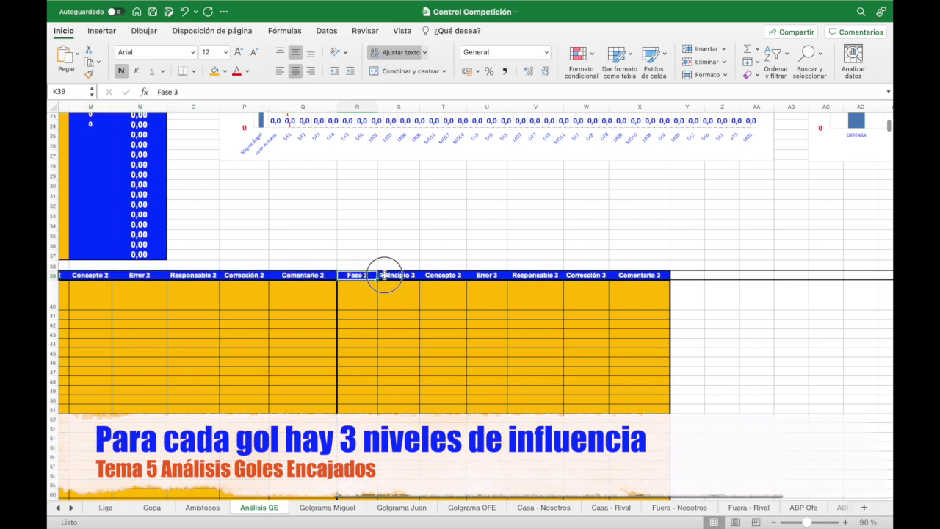
scroll(536, 359, "left", 2)
scroll(535, 359, "left", 5)
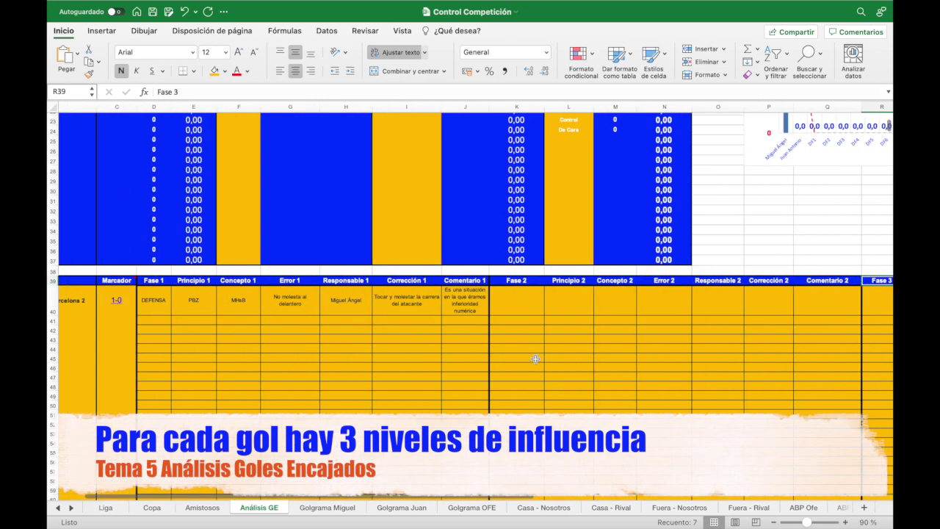
scroll(536, 359, "left", 5)
scroll(535, 358, "left", 5)
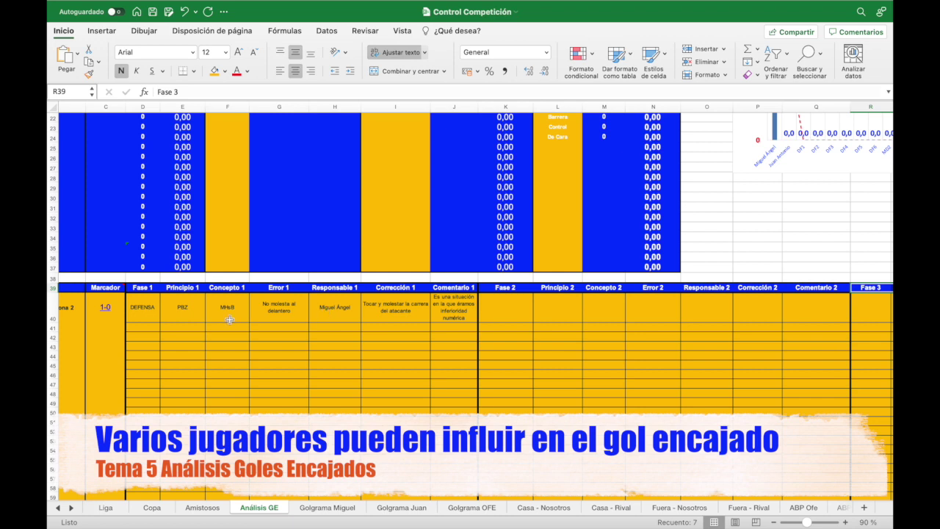
left_click_drag(146, 287, 444, 289)
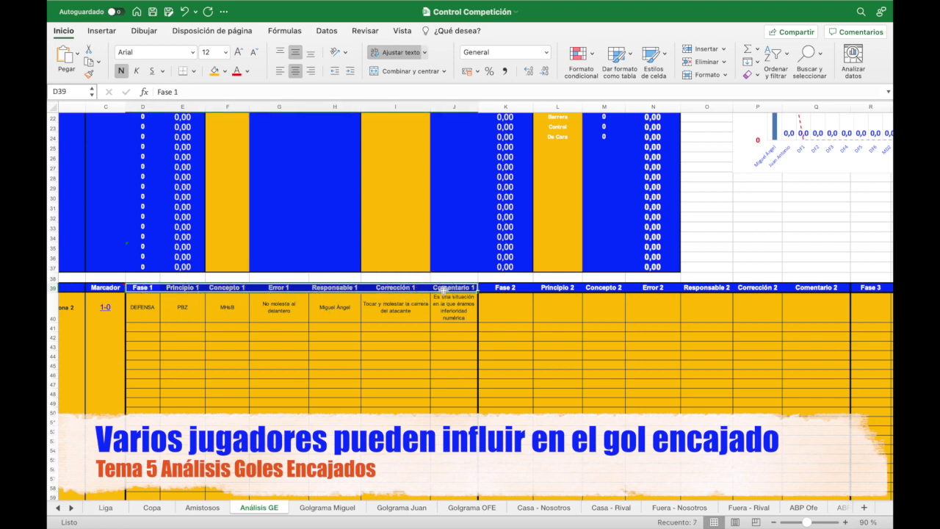
Set the goal's Fase 2 to DEFENSA, Principio 2 to PBZ and Concepto 2 to Rebote.
left_click(514, 318)
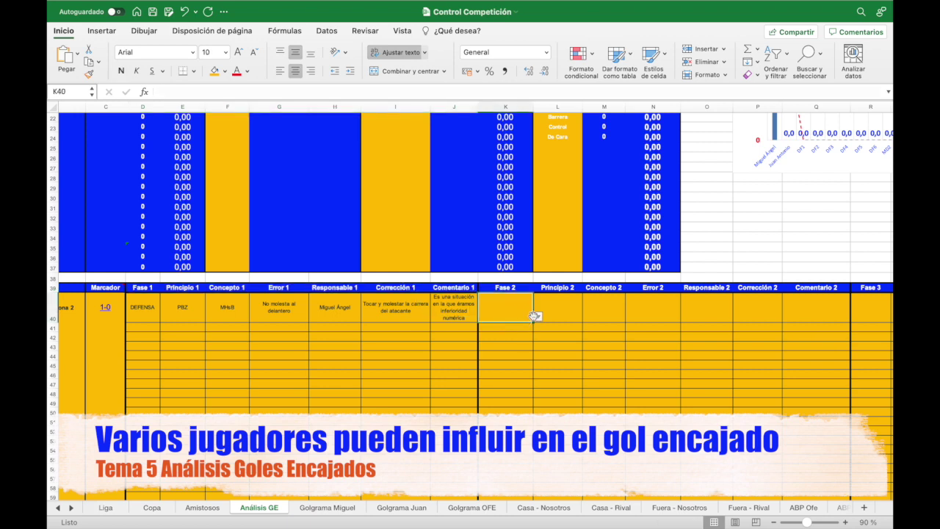
left_click(537, 316)
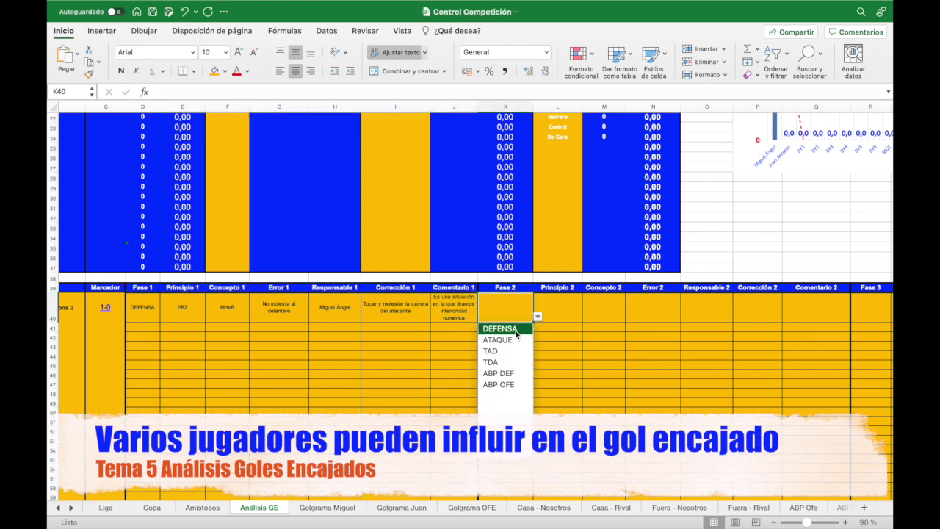
left_click(517, 329)
left_click(558, 307)
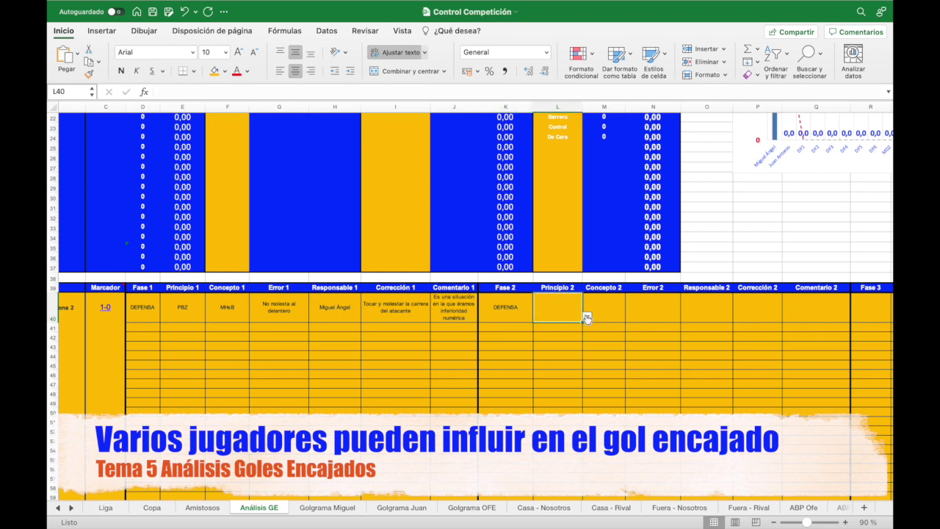
left_click(587, 317)
left_click(567, 328)
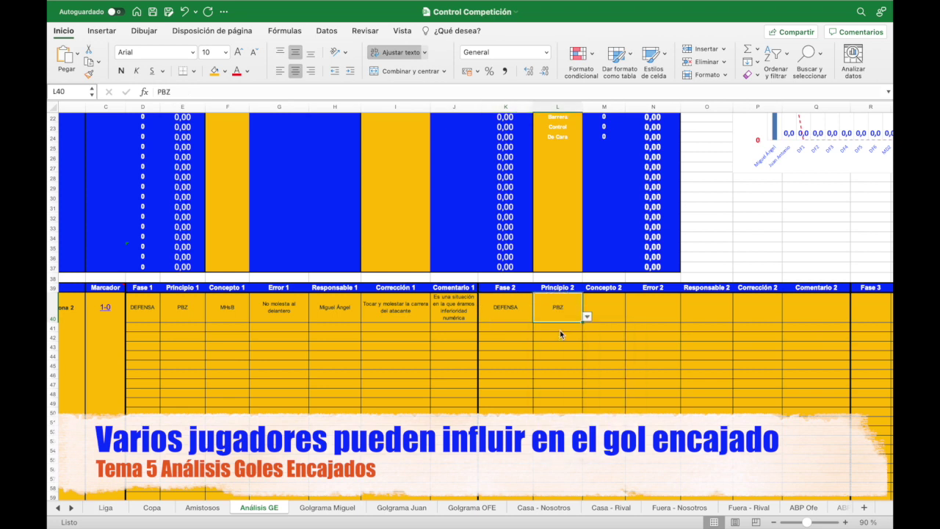
left_click(611, 319)
left_click(630, 317)
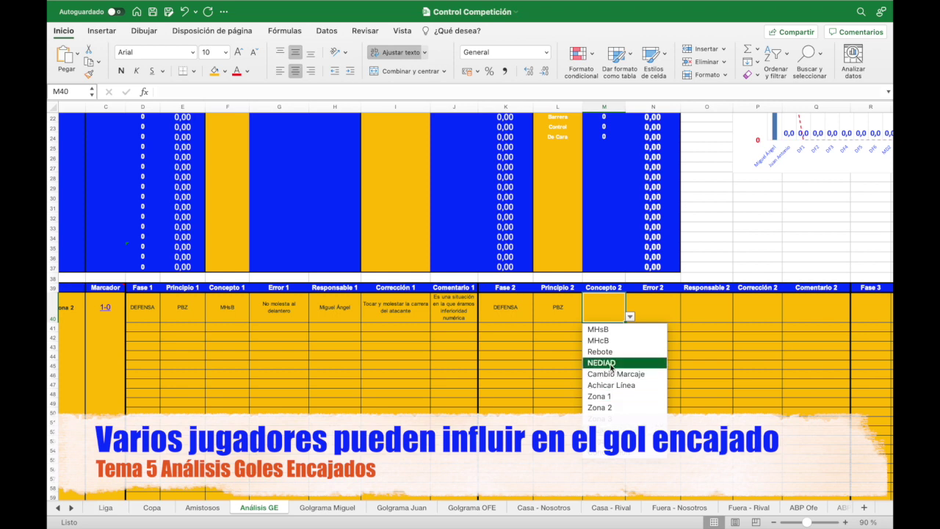
left_click(607, 352)
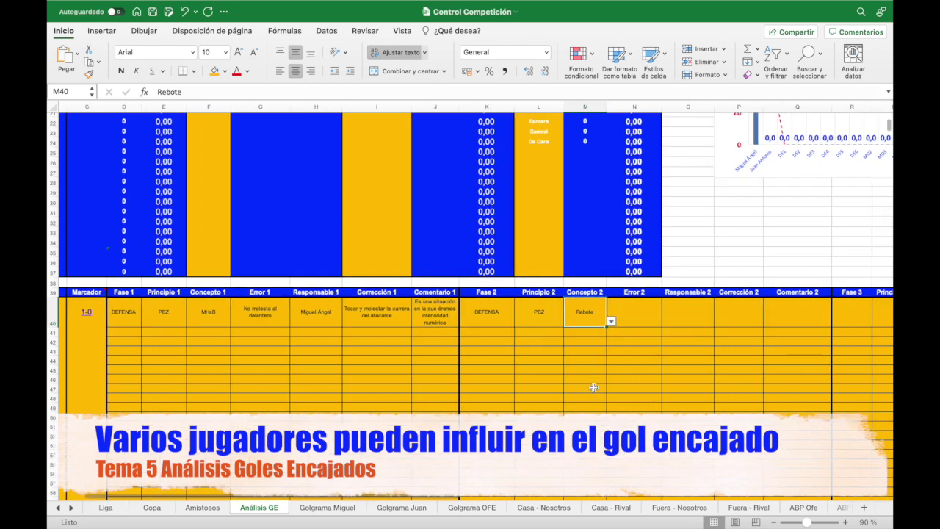
Enter Error 2 'Rebote fácil y corto', the second player as Responsable 2, and Corrección 2 'Rebote superando rivales frontales'.
scroll(594, 387, "right", 3)
left_click(513, 315)
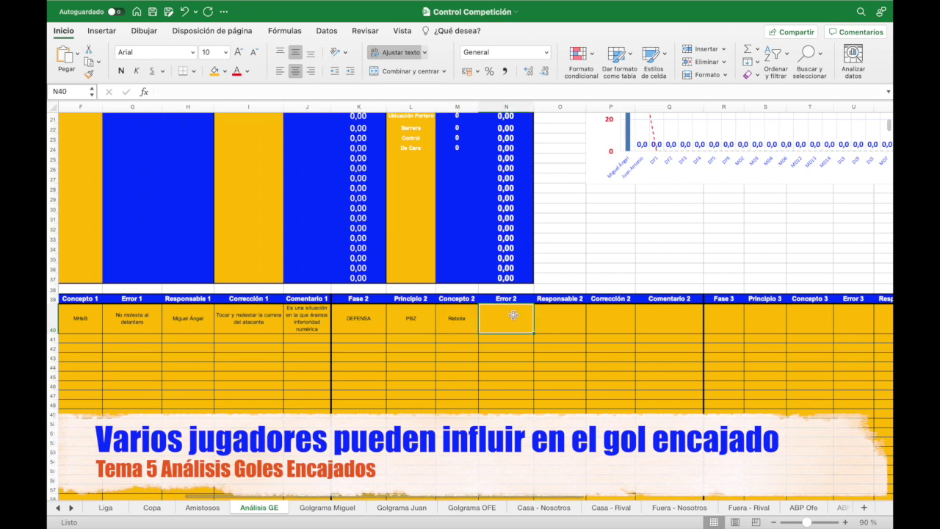
type("Rebote fácil")
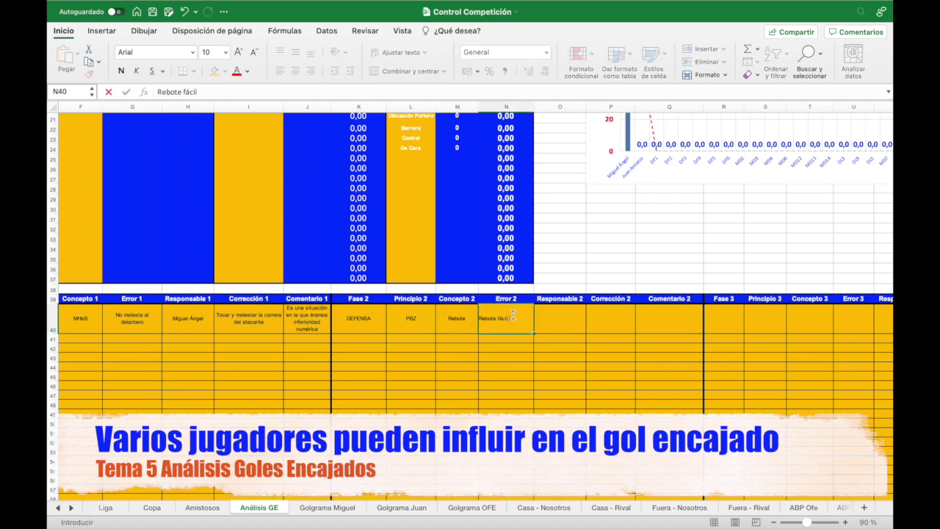
type(" y corto")
left_click(566, 325)
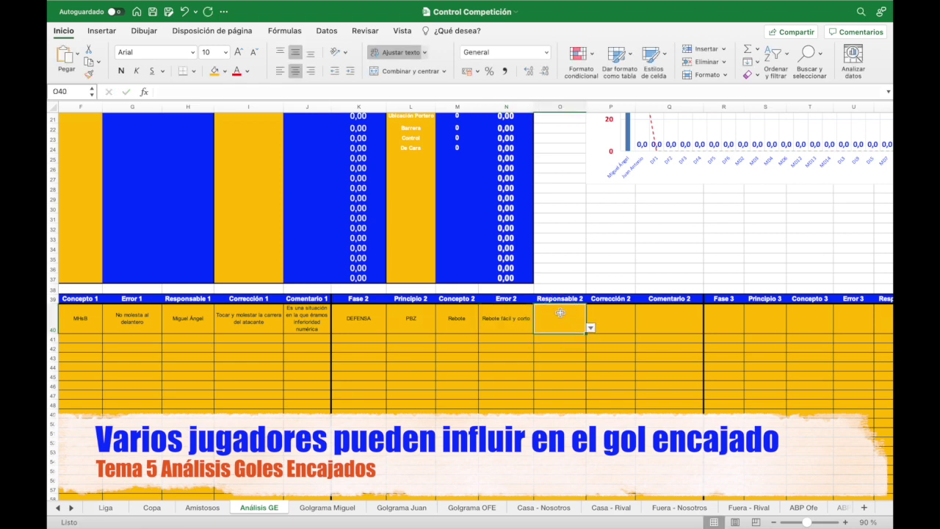
left_click(591, 328)
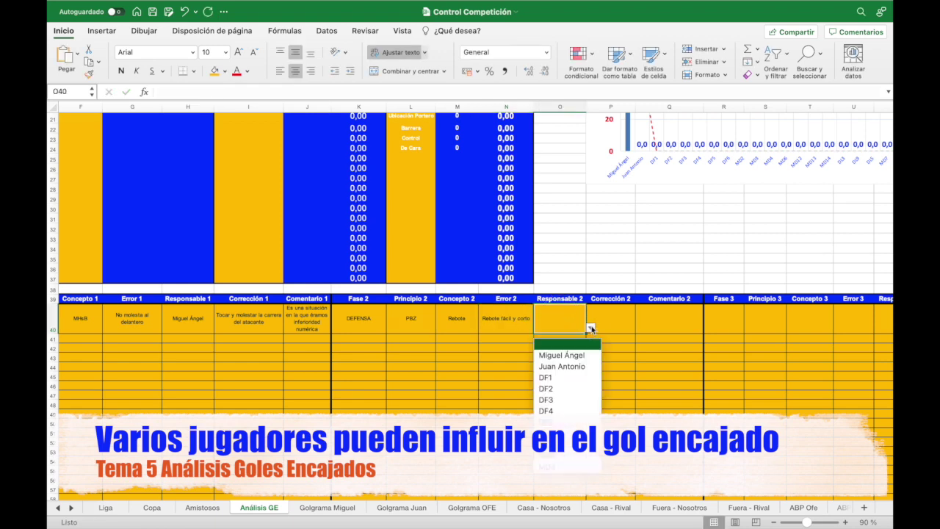
left_click(566, 366)
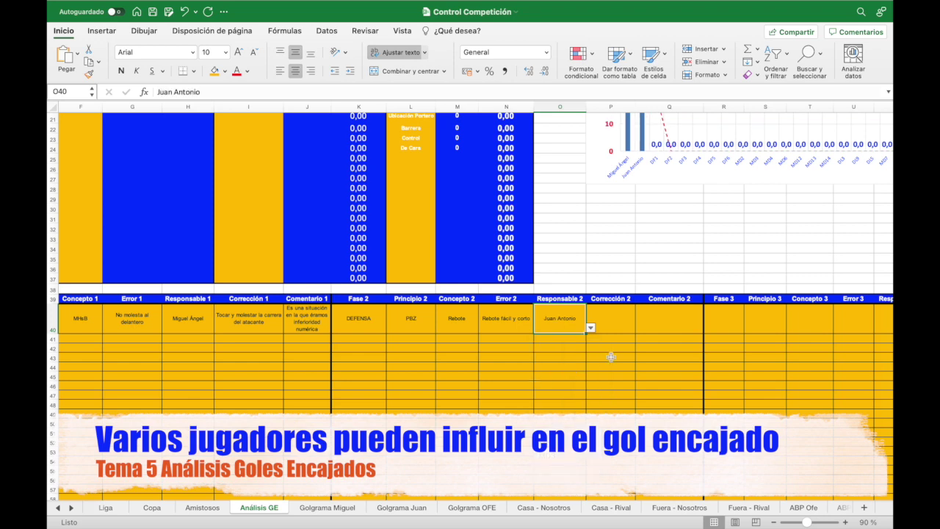
left_click(611, 332)
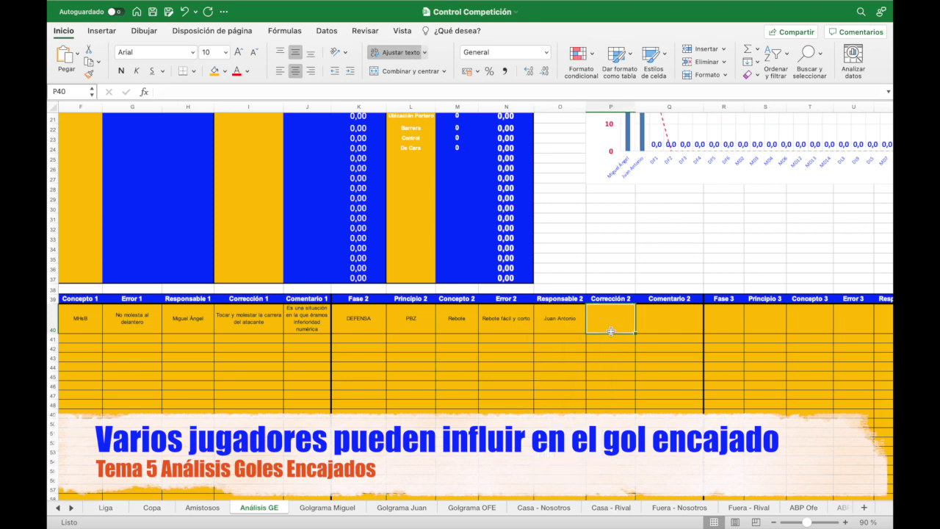
type("Rebote")
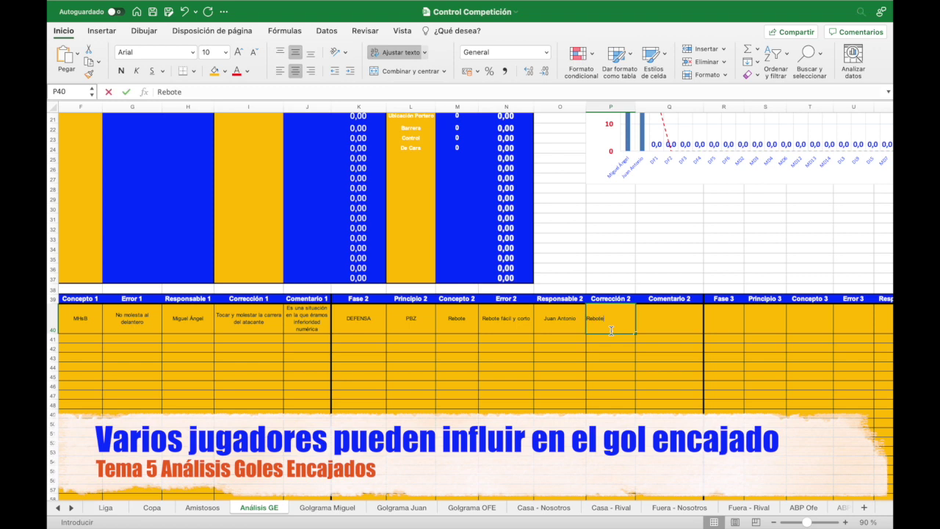
type(" superando ri")
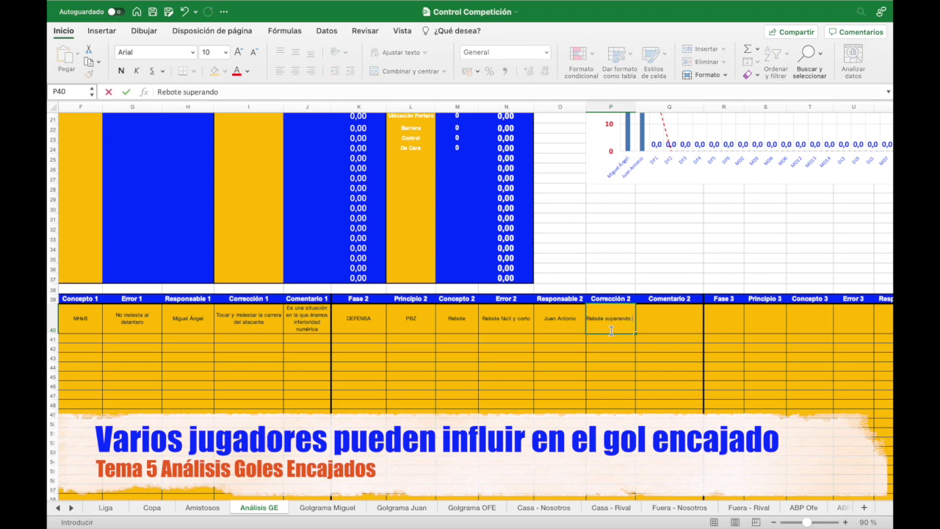
type("vales front")
type("ales")
key("Tab")
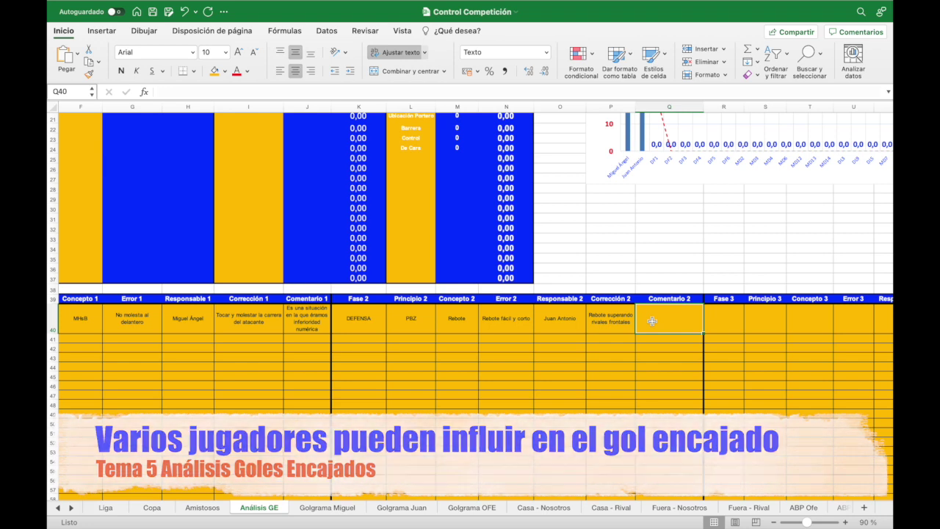
scroll(551, 371, "left", 5)
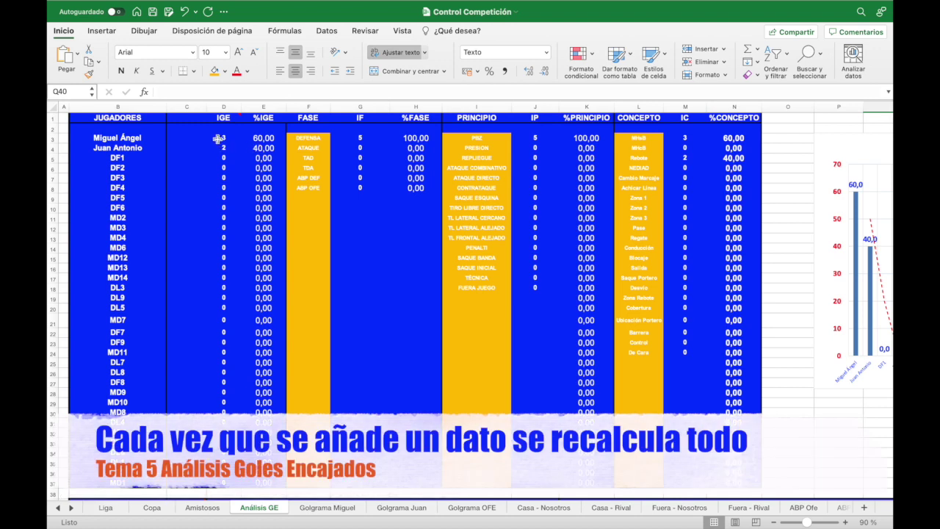
scroll(252, 220, "down", 5)
scroll(248, 231, "down", 5)
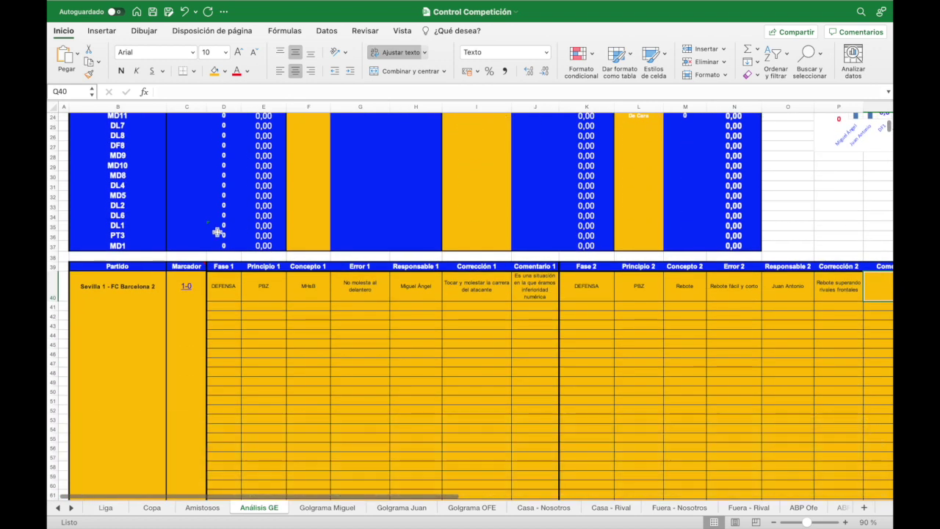
left_click_drag(222, 266, 527, 269)
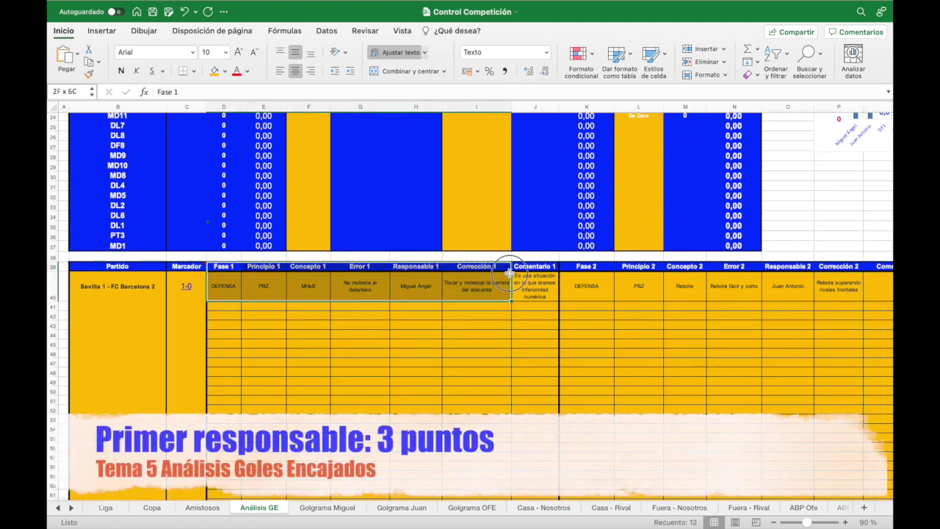
scroll(526, 269, "up", 10)
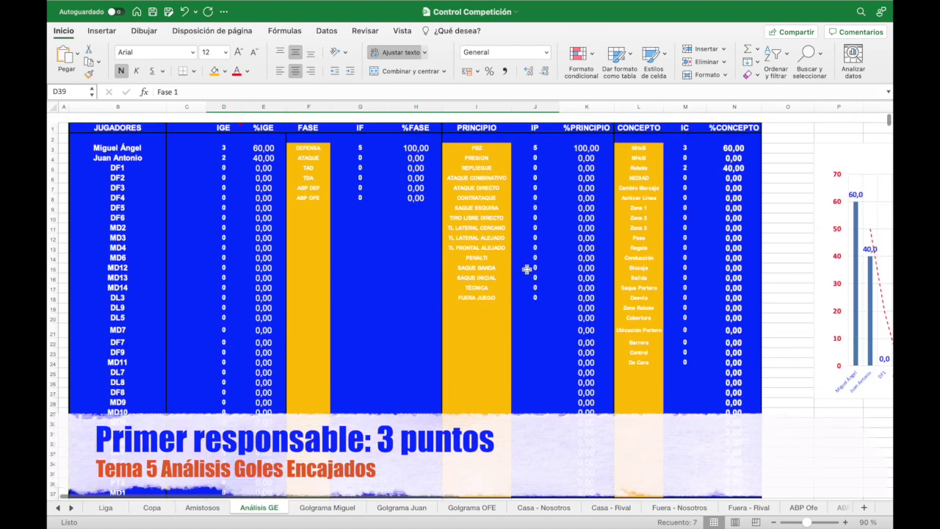
scroll(416, 387, "down", 6)
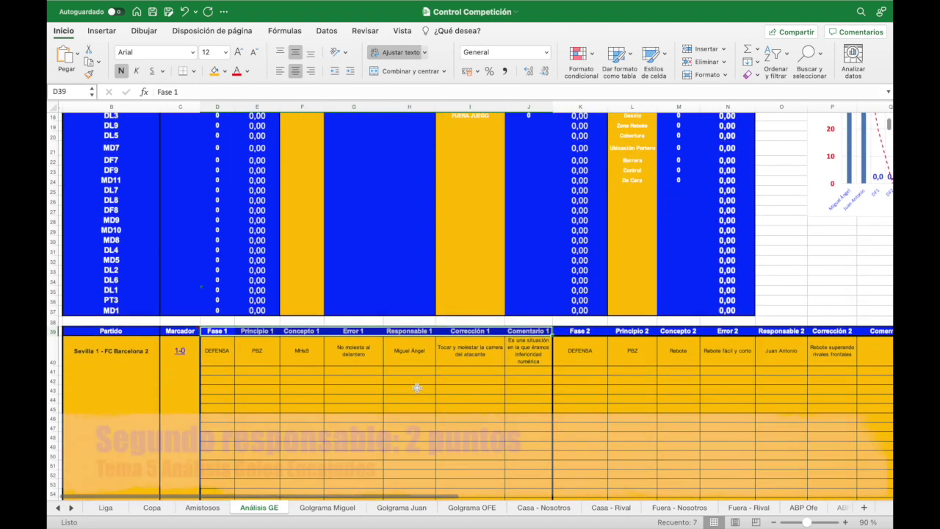
scroll(396, 346, "right", 5)
left_click(369, 308)
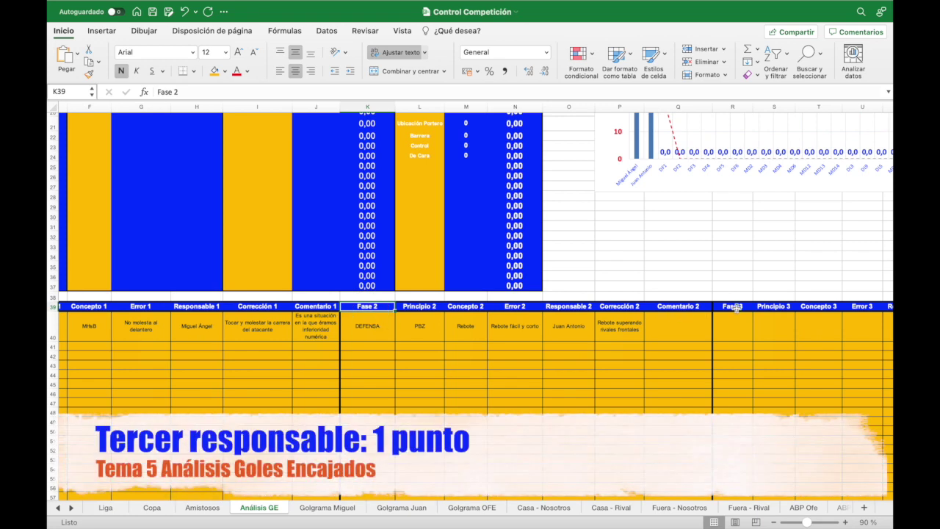
scroll(481, 353, "up", 10)
scroll(481, 353, "left", 3)
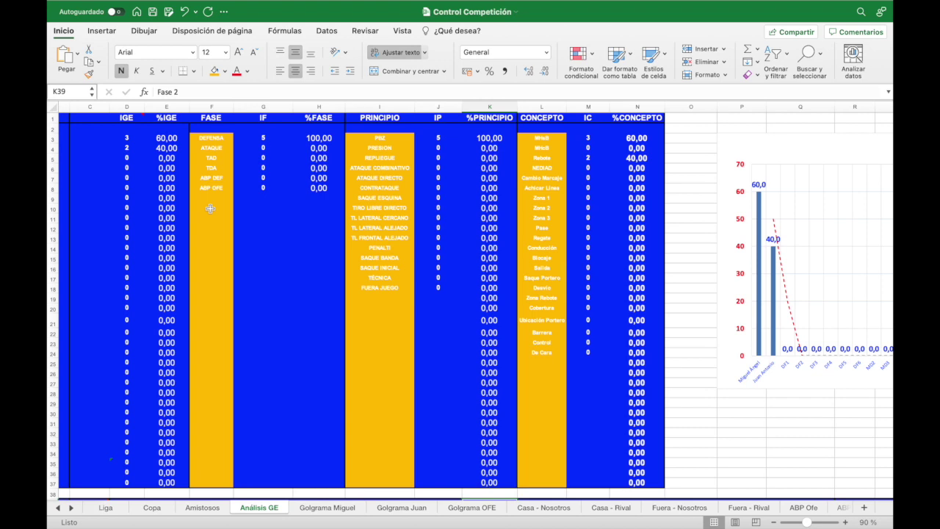
scroll(181, 209, "left", 3)
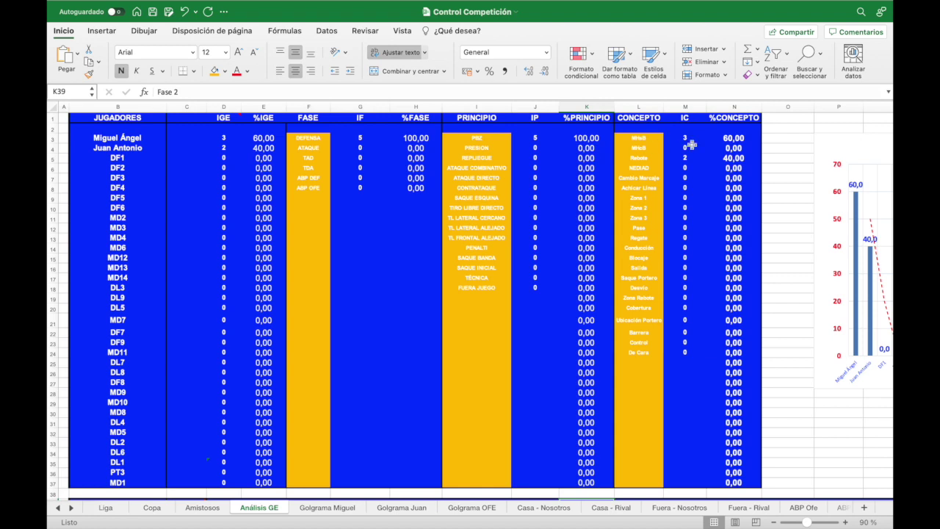
scroll(692, 145, "right", 2)
scroll(692, 144, "right", 1)
left_click(549, 139)
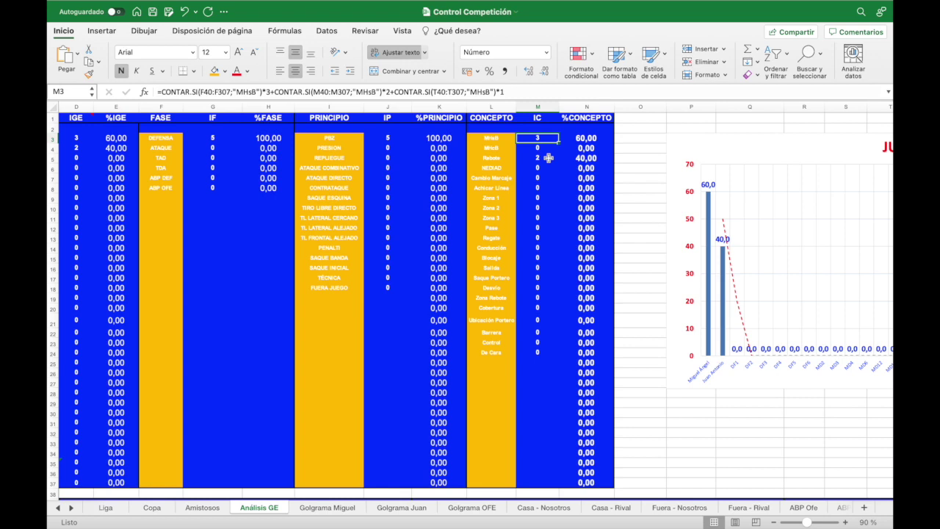
scroll(733, 235, "right", 8)
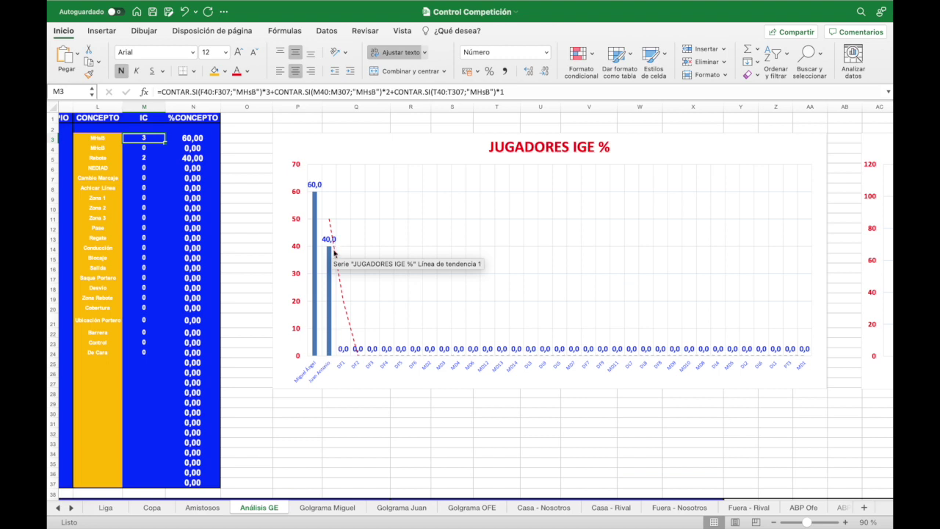
scroll(567, 258, "right", 10)
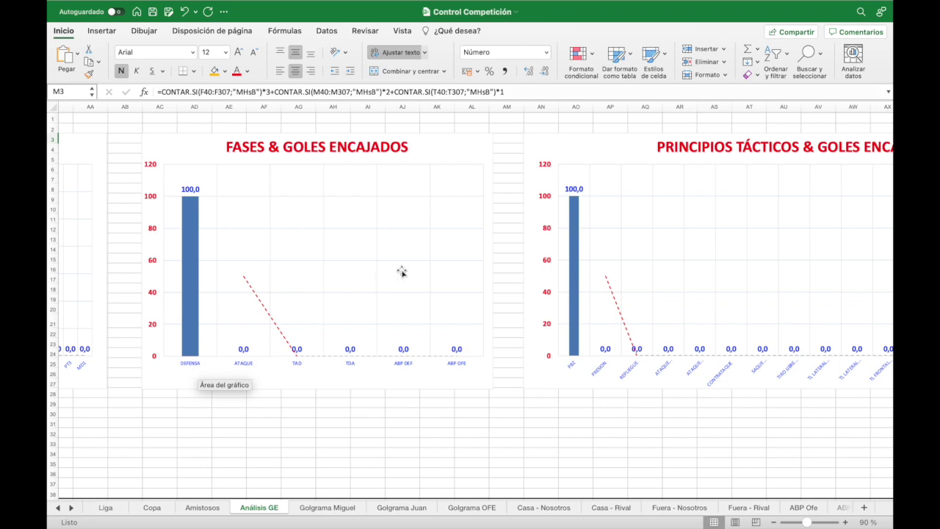
scroll(640, 267, "right", 10)
scroll(641, 268, "right", 3)
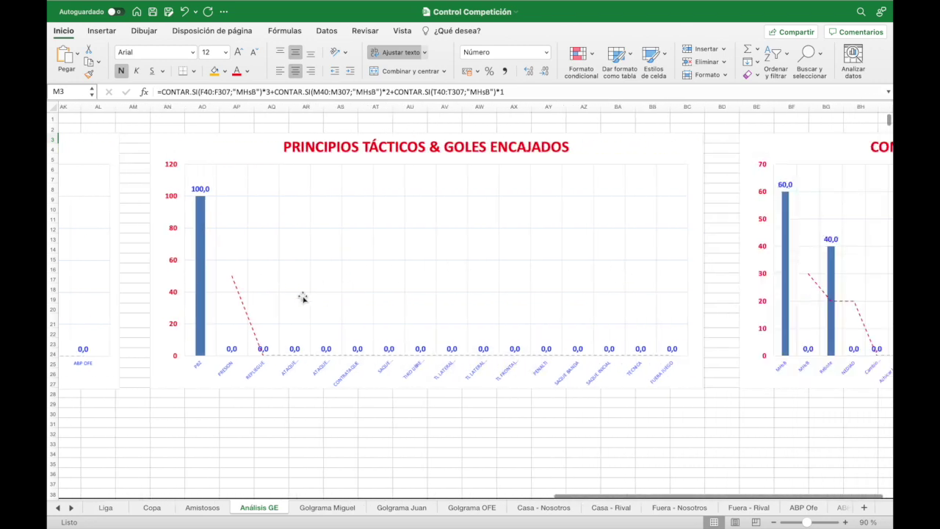
scroll(714, 260, "right", 3)
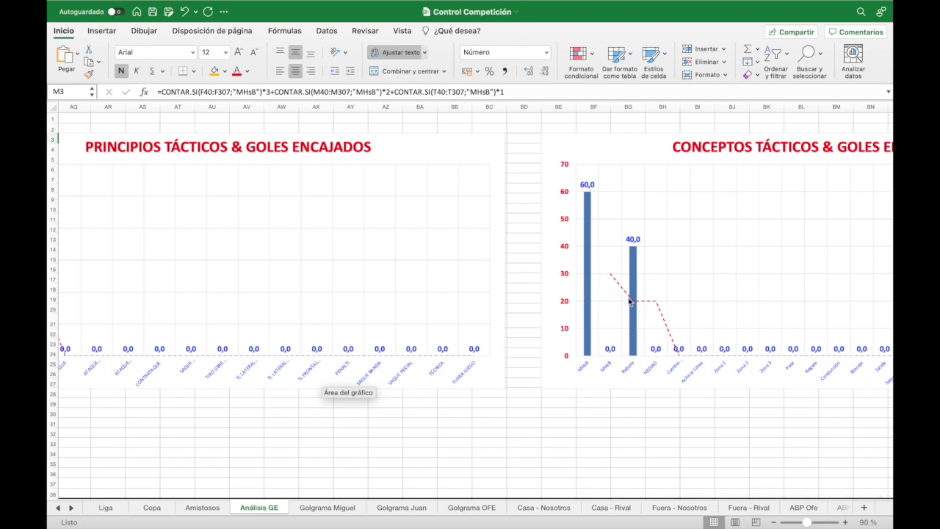
mouse_move(586, 307)
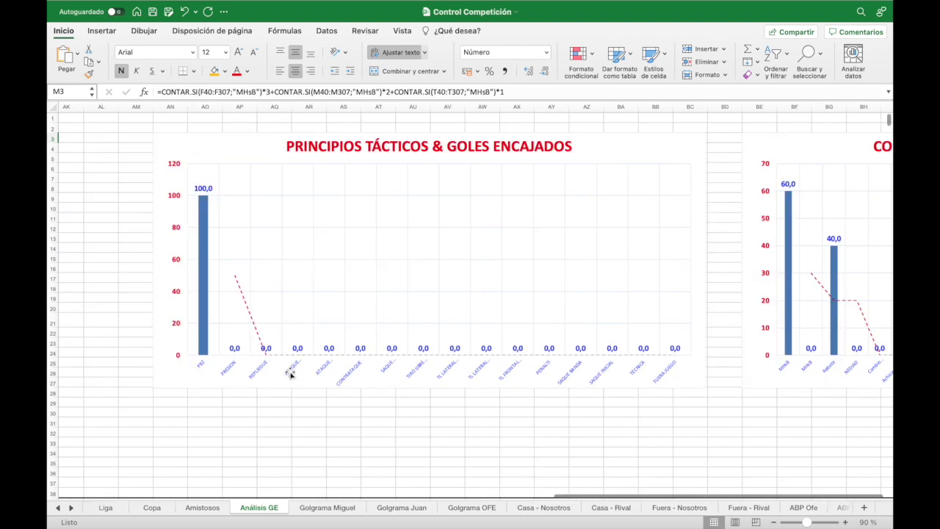
scroll(291, 375, "left", 10)
scroll(291, 374, "left", 10)
scroll(291, 375, "left", 10)
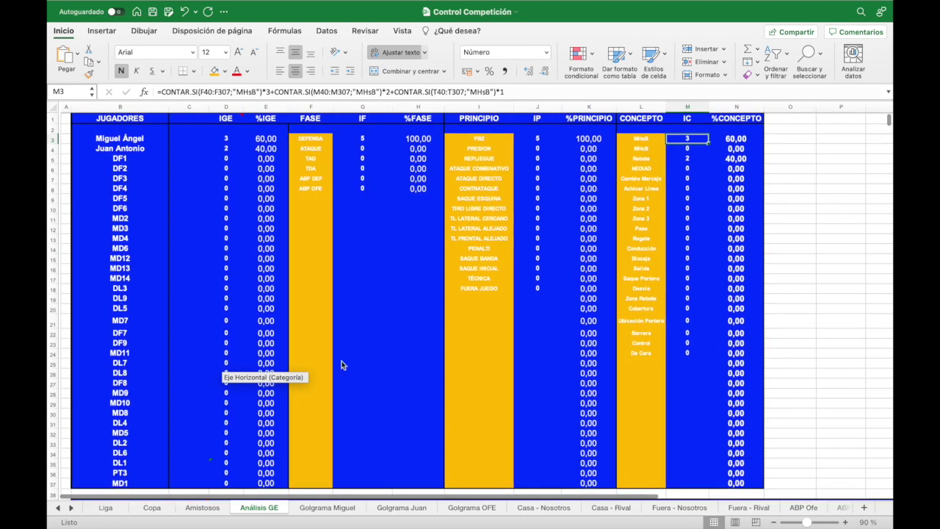
left_click(643, 353)
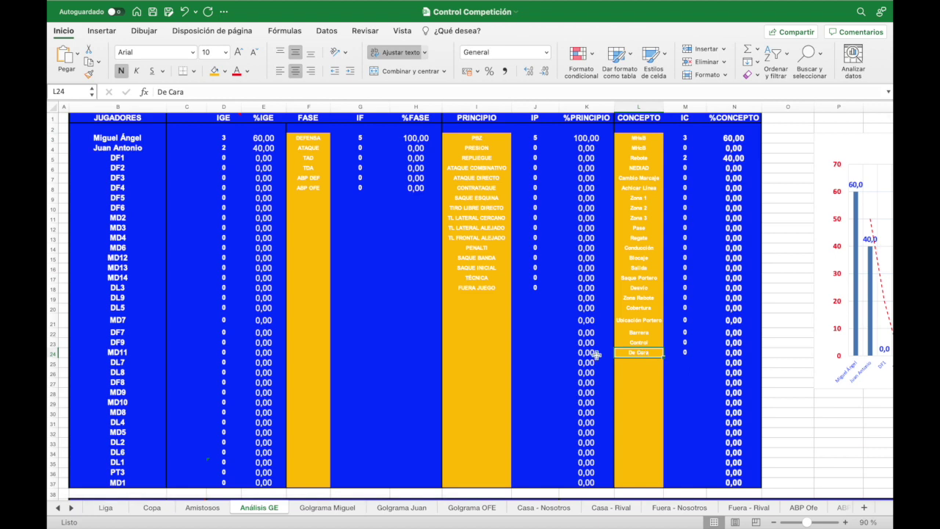
scroll(797, 364, "right", 5)
scroll(798, 365, "right", 5)
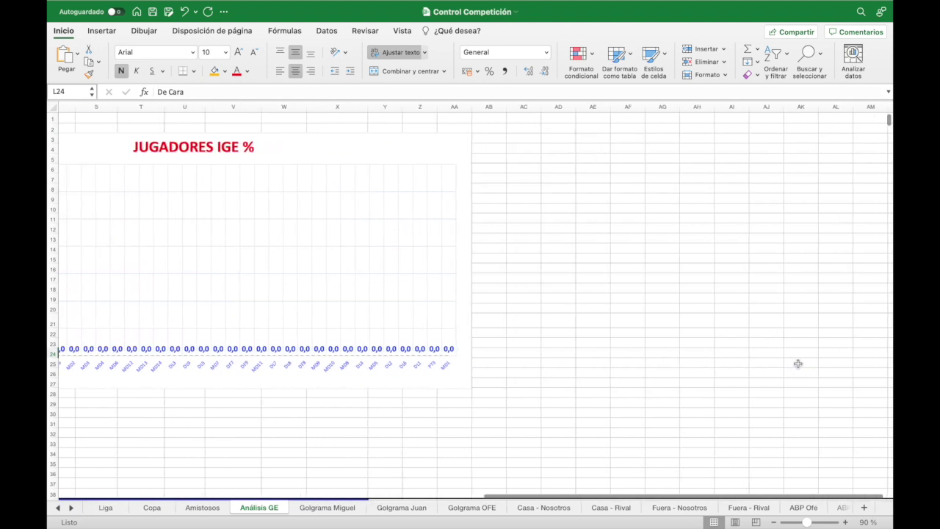
scroll(798, 364, "right", 5)
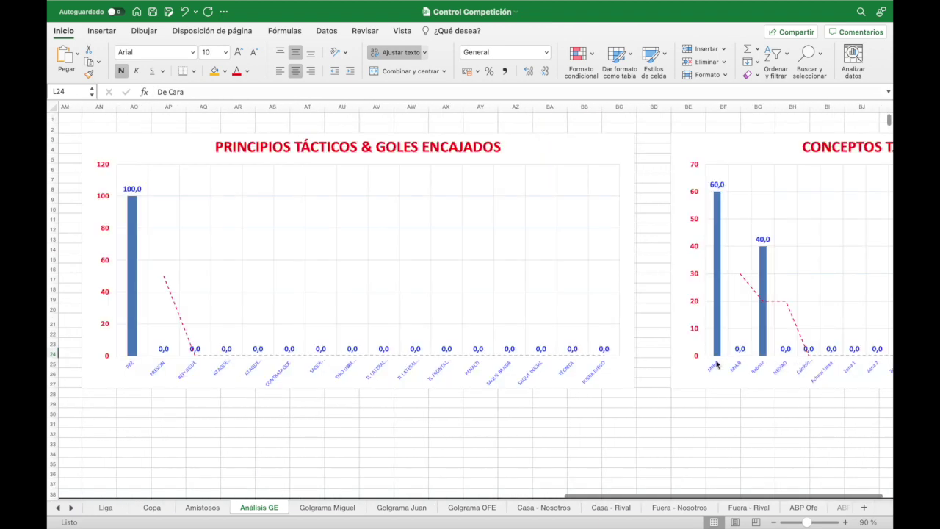
scroll(714, 365, "right", 3)
scroll(709, 365, "right", 4)
scroll(708, 364, "right", 1)
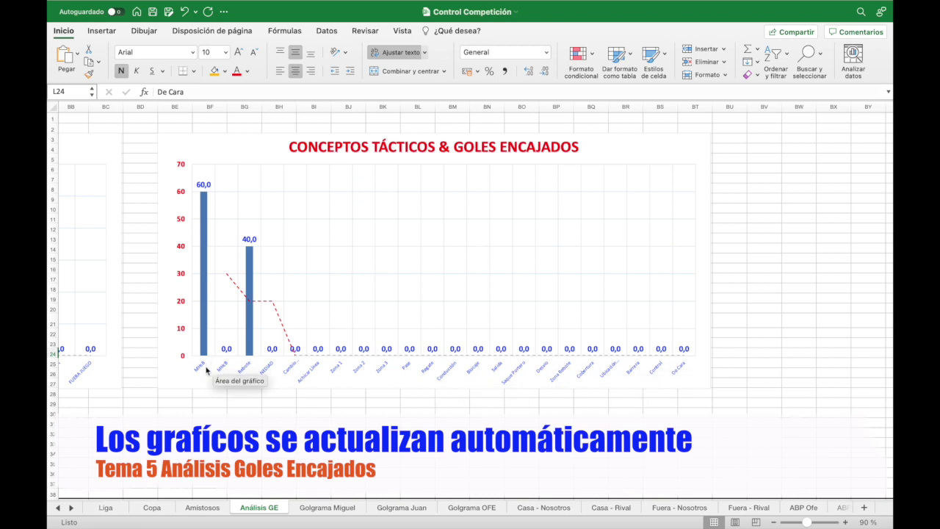
scroll(206, 369, "left", 5)
scroll(292, 370, "left", 1)
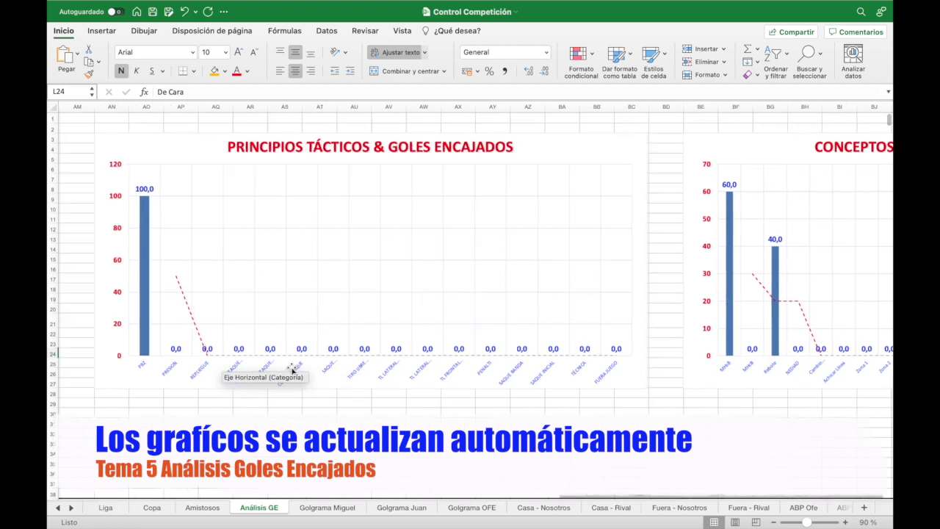
scroll(292, 369, "left", 9)
scroll(292, 370, "left", 6)
scroll(292, 370, "left", 3)
scroll(292, 369, "down", 5)
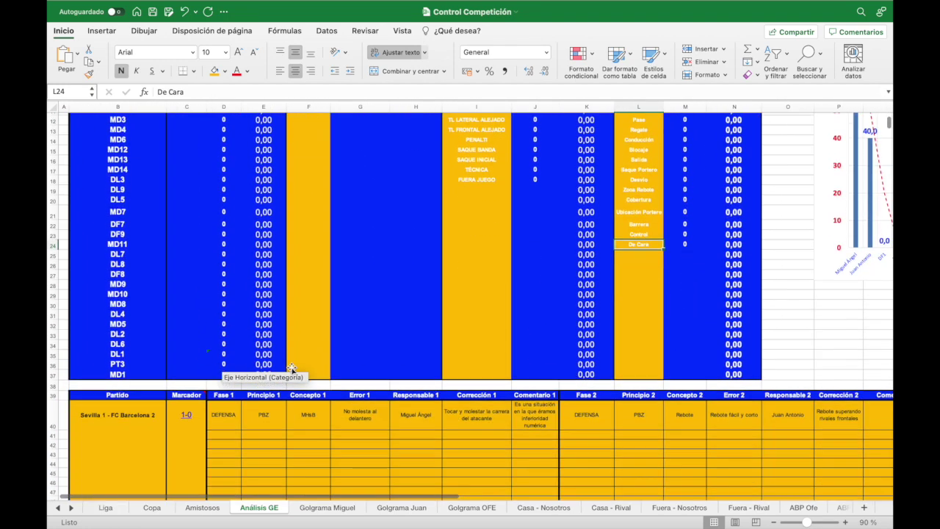
scroll(292, 370, "down", 2)
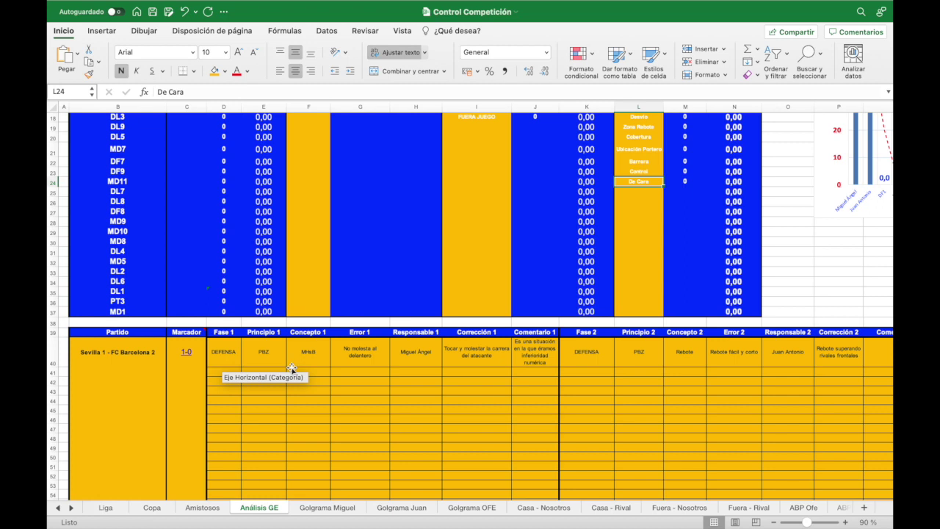
scroll(292, 369, "up", 1)
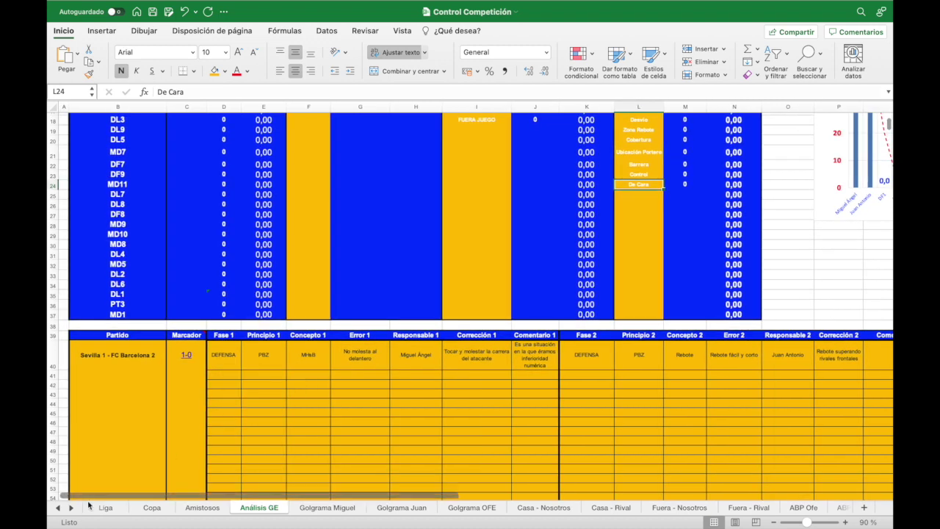
Show the Total sheet and confirm its IGE cell R11 reads ='Análisis GE'!D5.
left_click(58, 508)
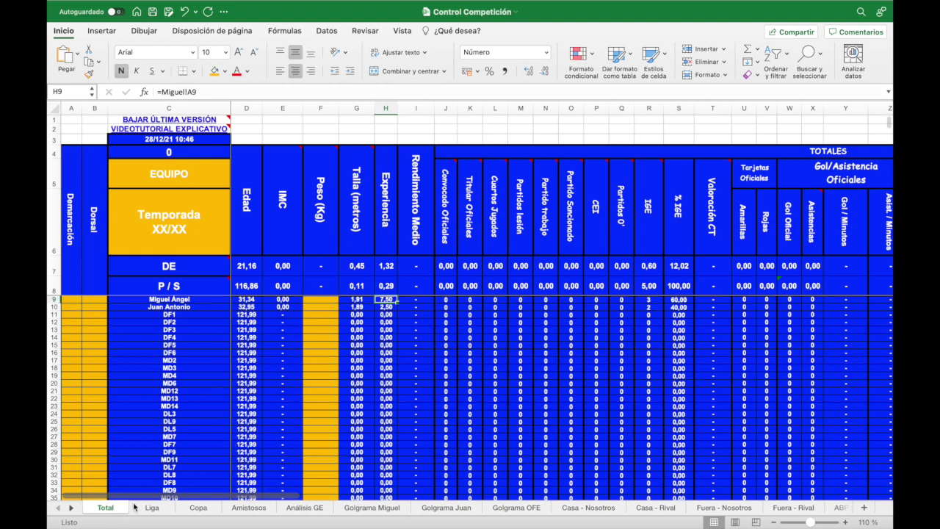
mouse_move(645, 203)
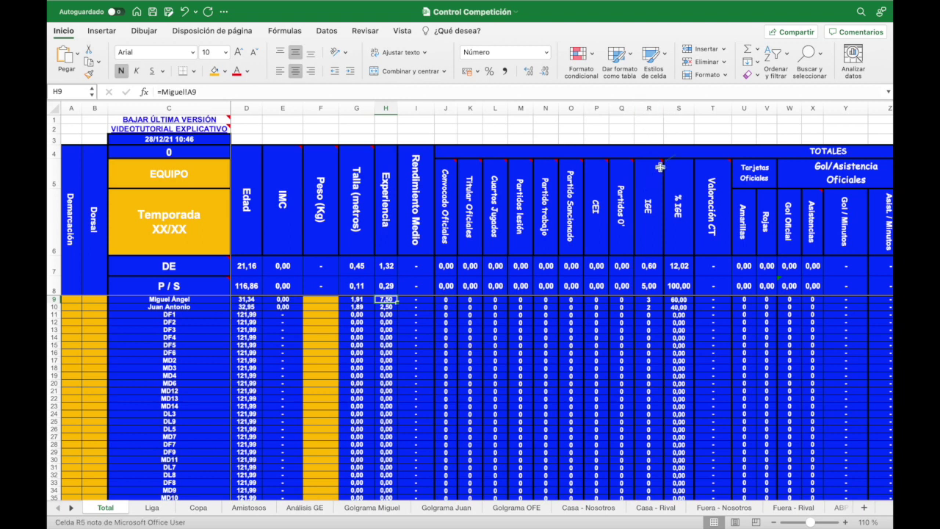
left_click_drag(649, 108, 671, 108)
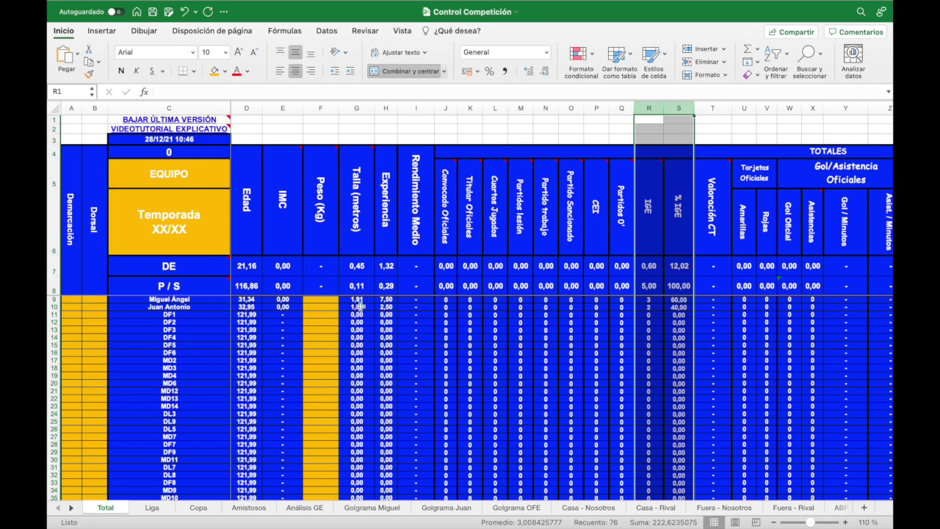
left_click(653, 315)
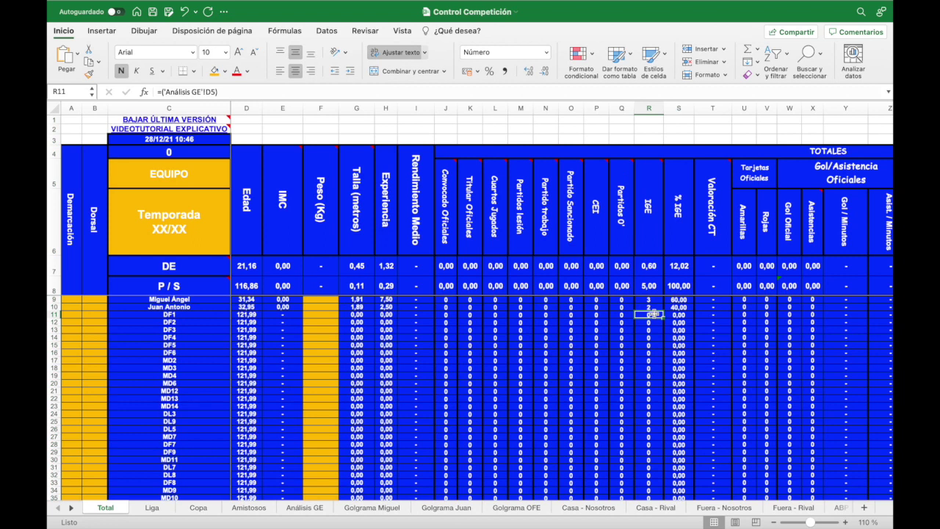
left_click(321, 508)
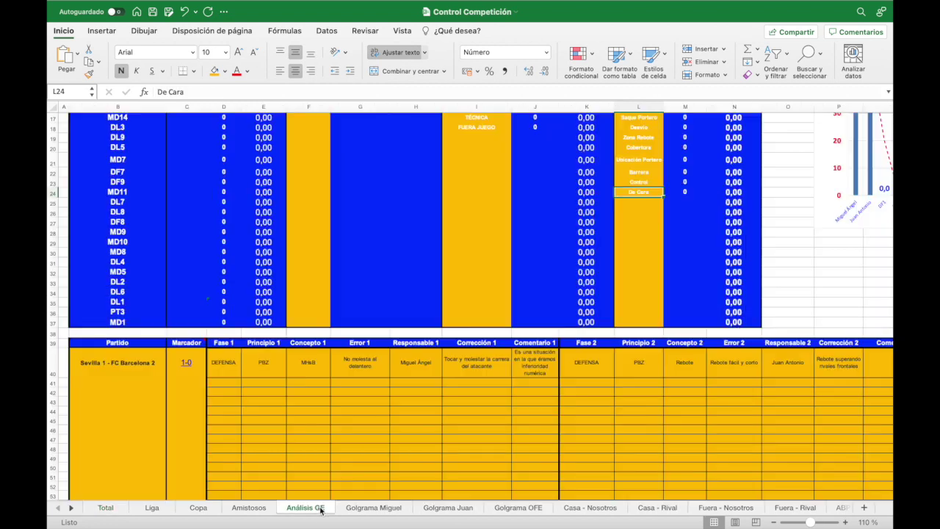
left_click(105, 507)
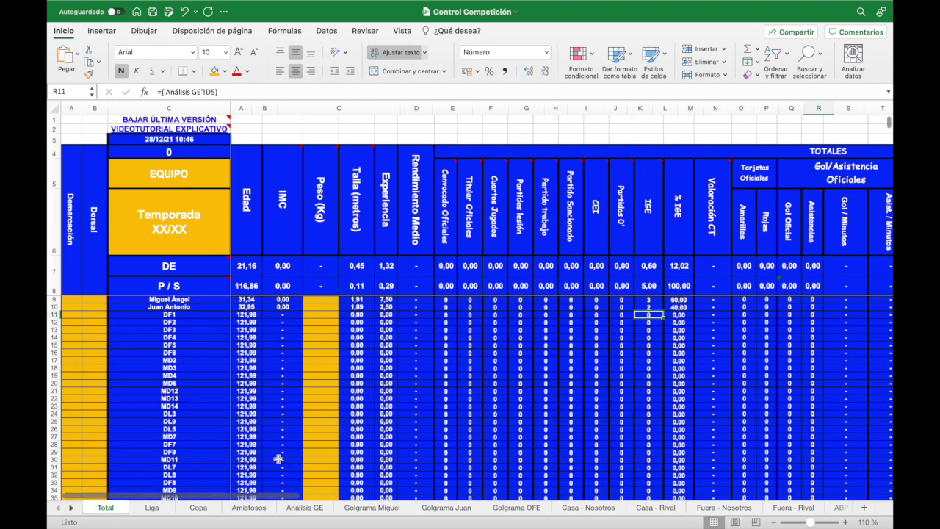
Open Control Competición Ver 5.5 from the desktop without updating its external links.
mouse_move(137, 4)
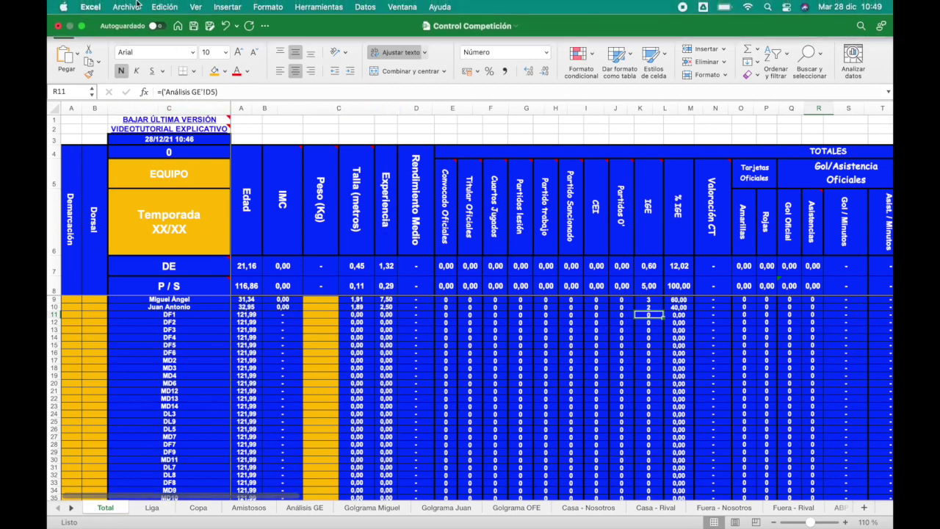
left_click(83, 25)
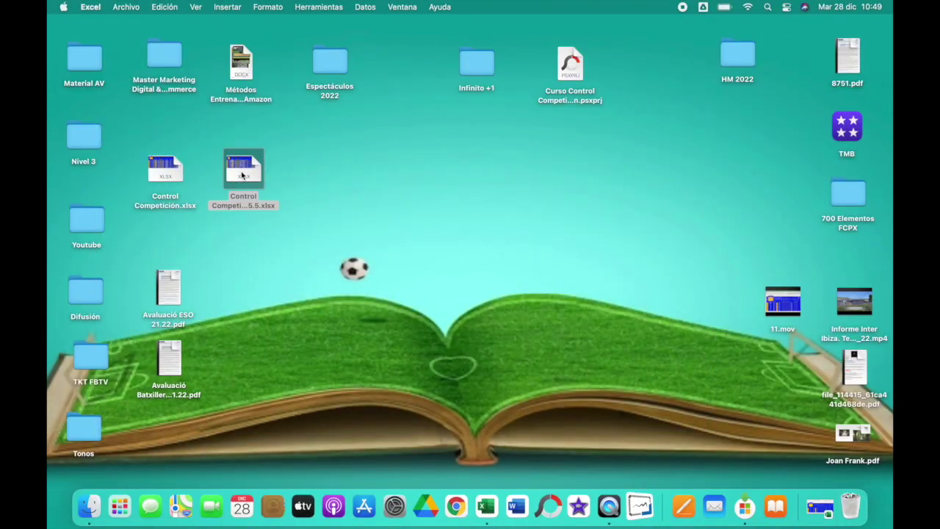
double_click(242, 175)
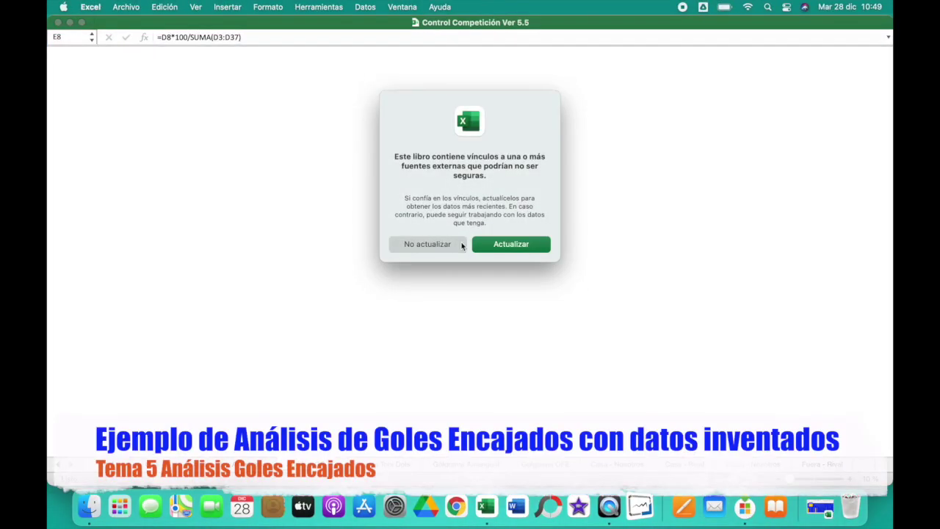
left_click(450, 245)
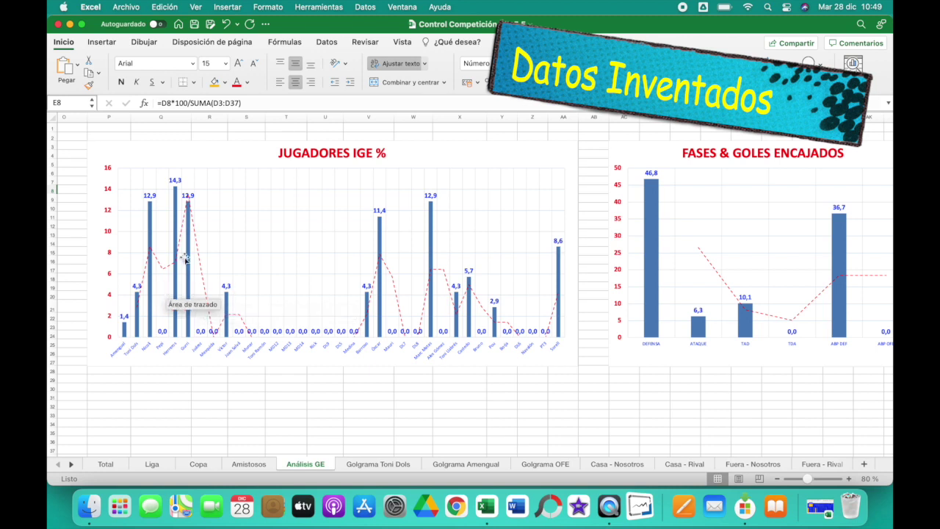
Scroll through the Análisis GE player, phase and tactical charts, then back to the goal log.
mouse_move(174, 190)
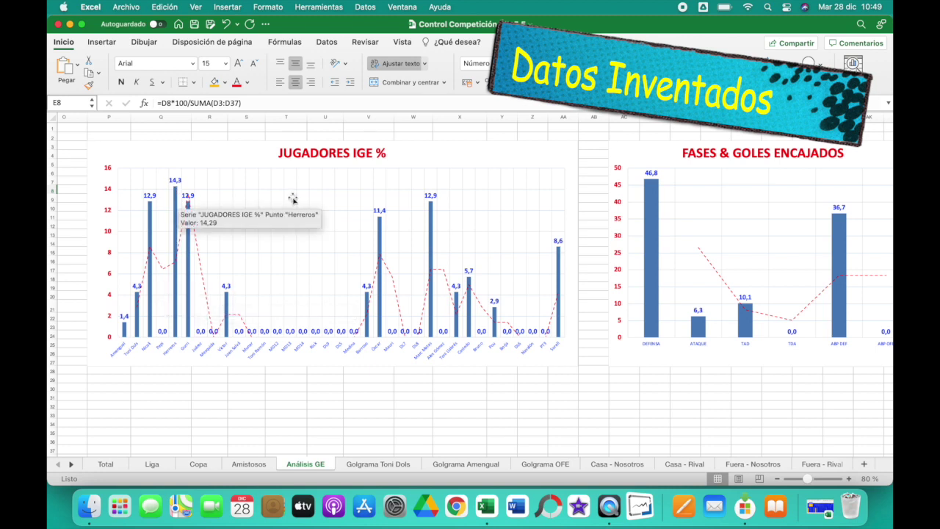
scroll(308, 220, "right", 10)
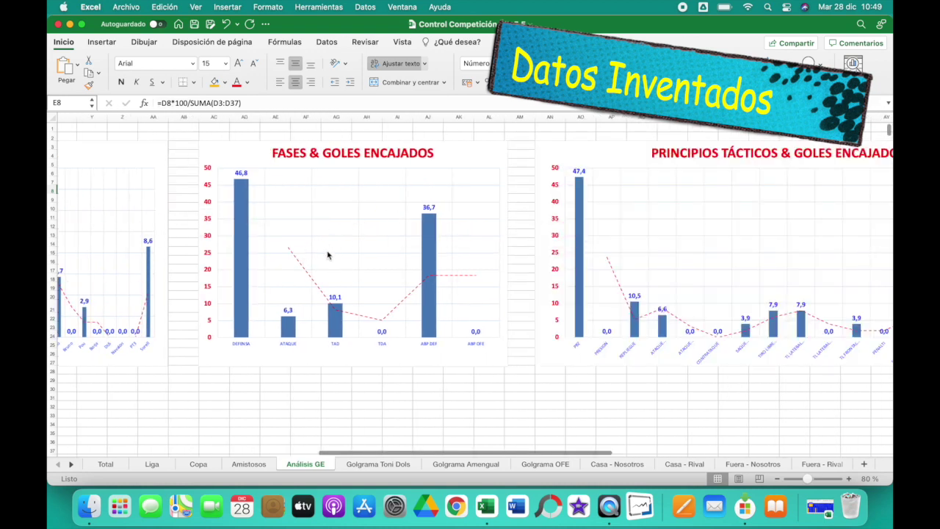
scroll(595, 258, "right", 10)
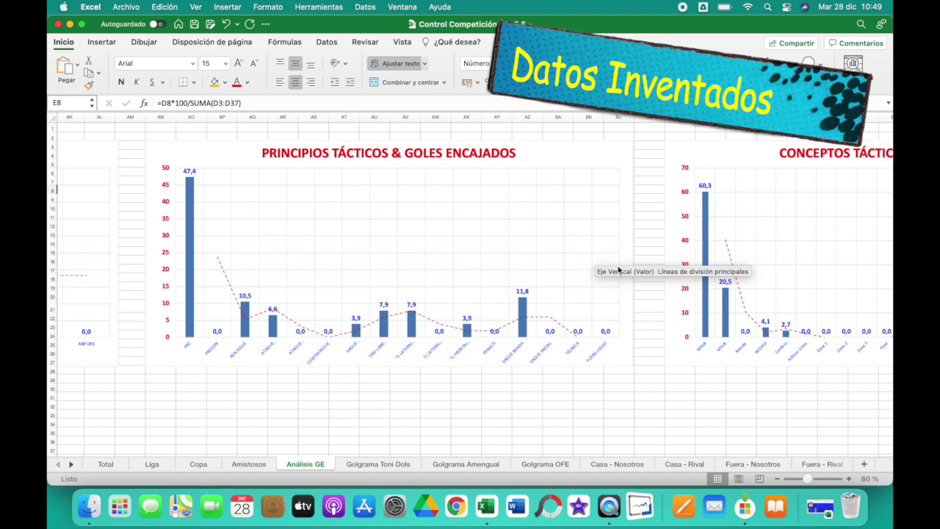
scroll(462, 390, "left", 5)
scroll(443, 404, "left", 15)
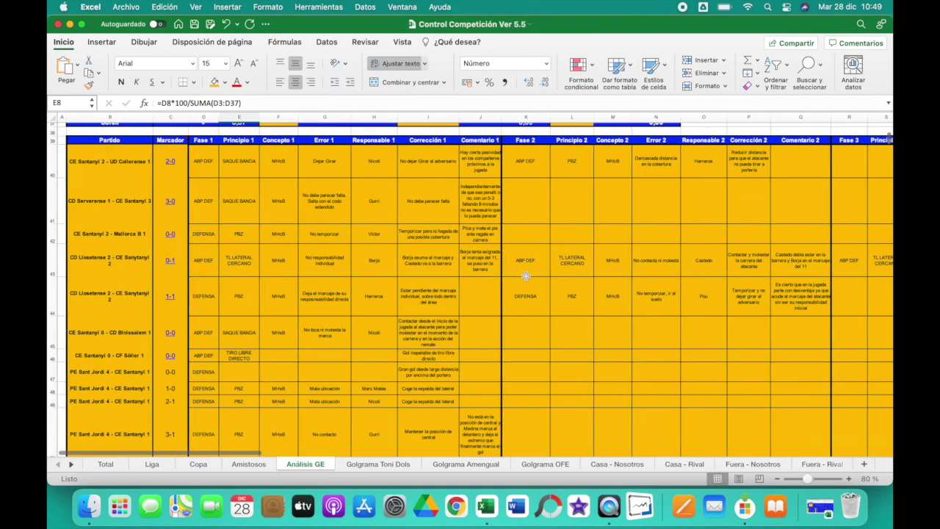
Follow the 2-0 hyperlink in C40 to its YouTube goal video.
scroll(701, 265, "down", 1)
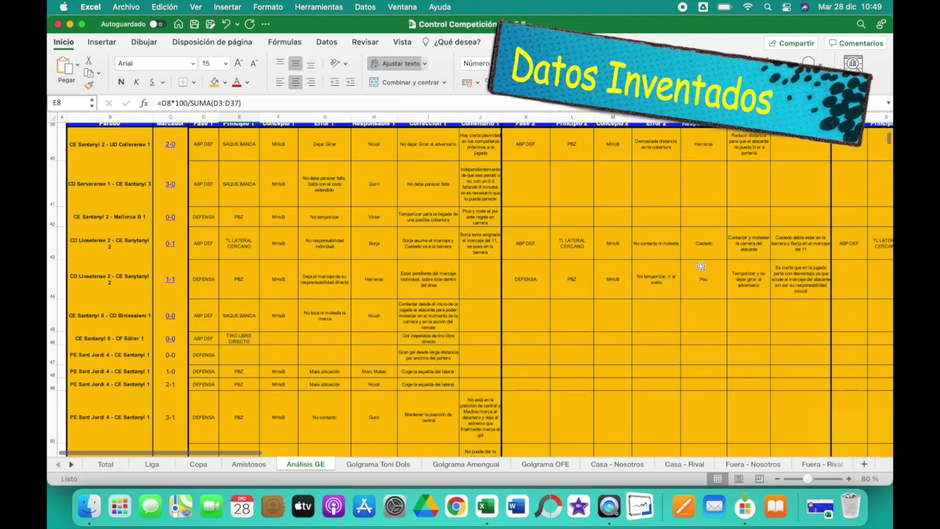
scroll(700, 266, "up", 1)
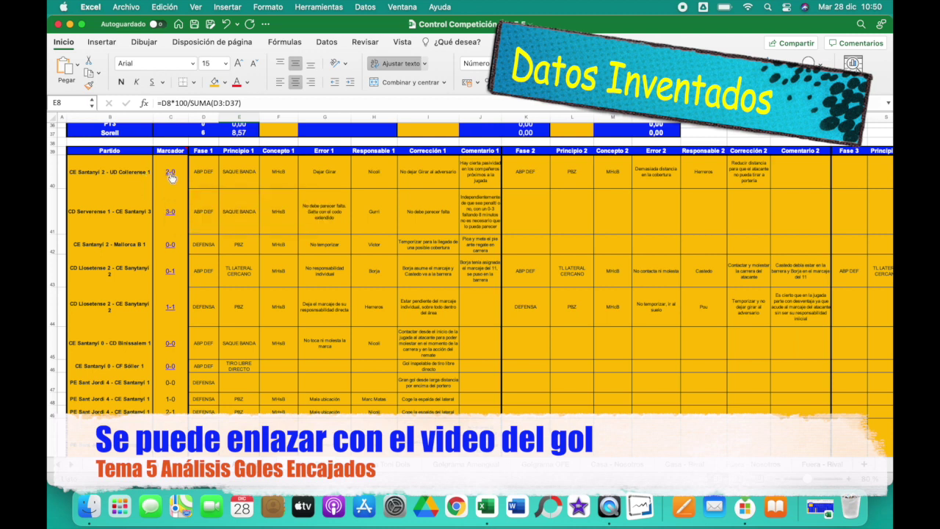
left_click(171, 175)
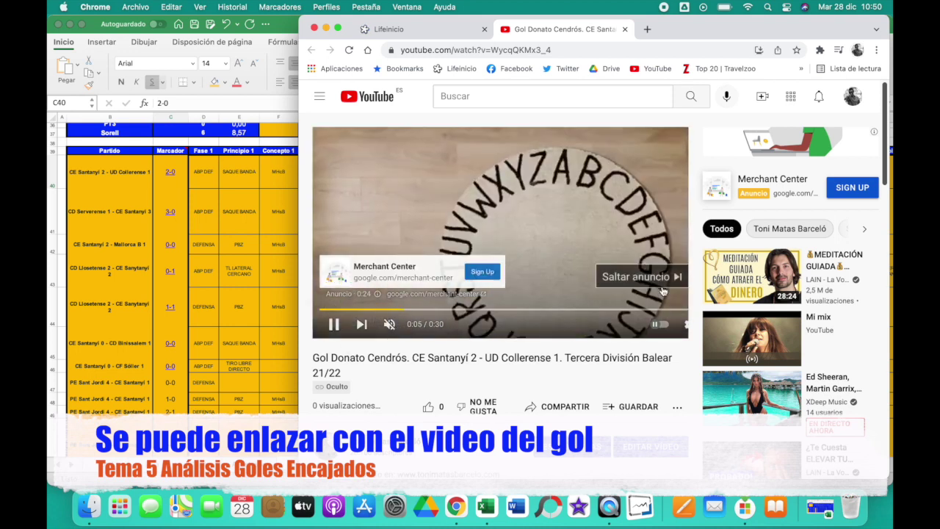
Skip the YouTube ad and seek back and forth through the conceded goal footage.
left_click(661, 280)
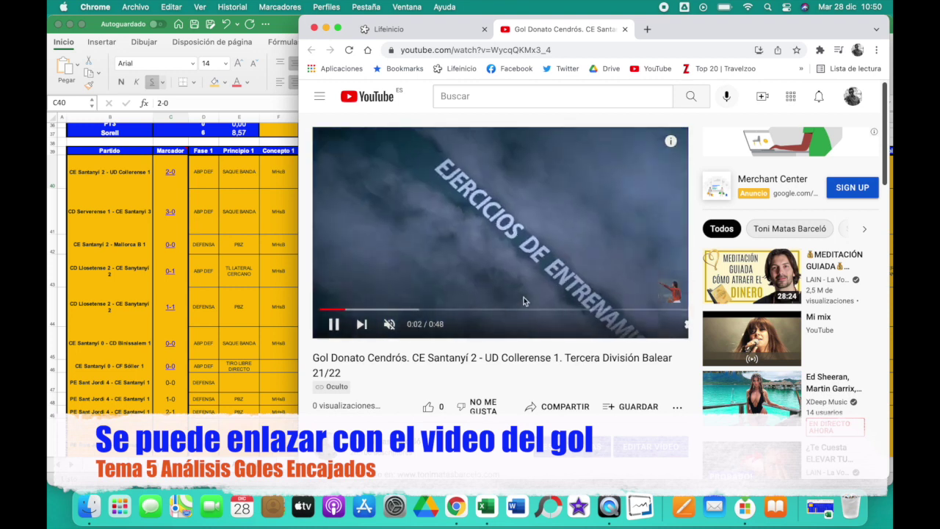
left_click(446, 308)
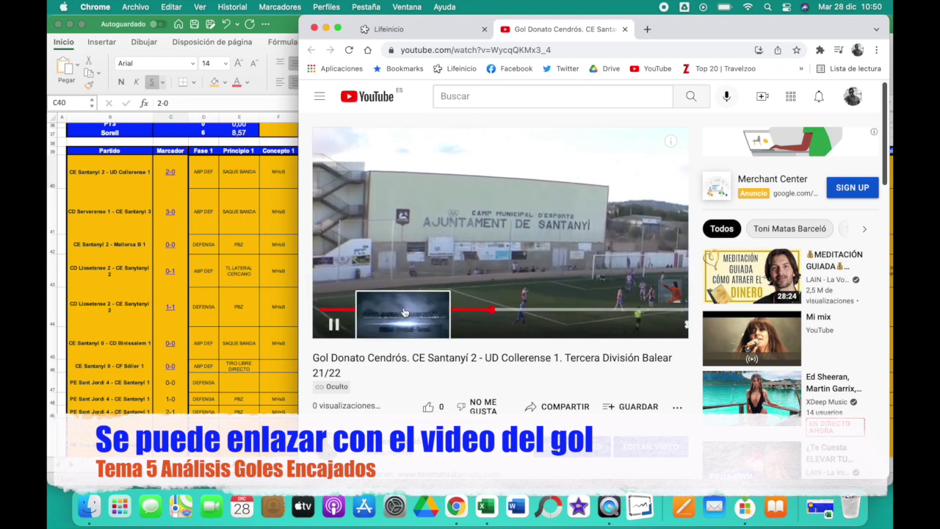
left_click(404, 310)
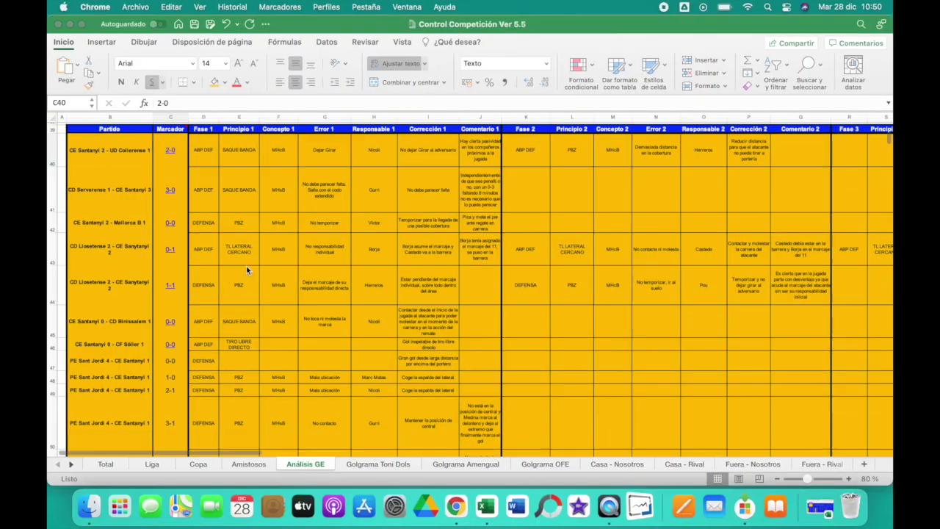
scroll(221, 278, "down", 2)
double_click(172, 286)
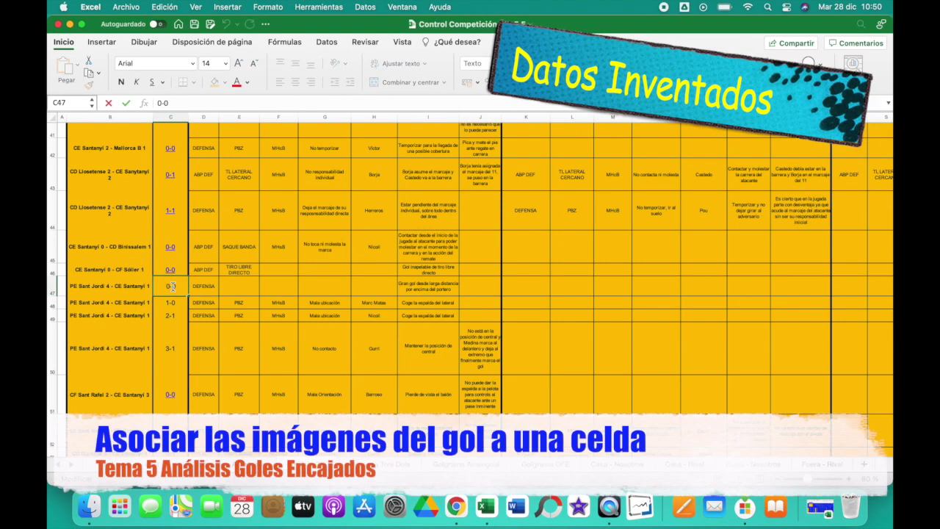
right_click(173, 288)
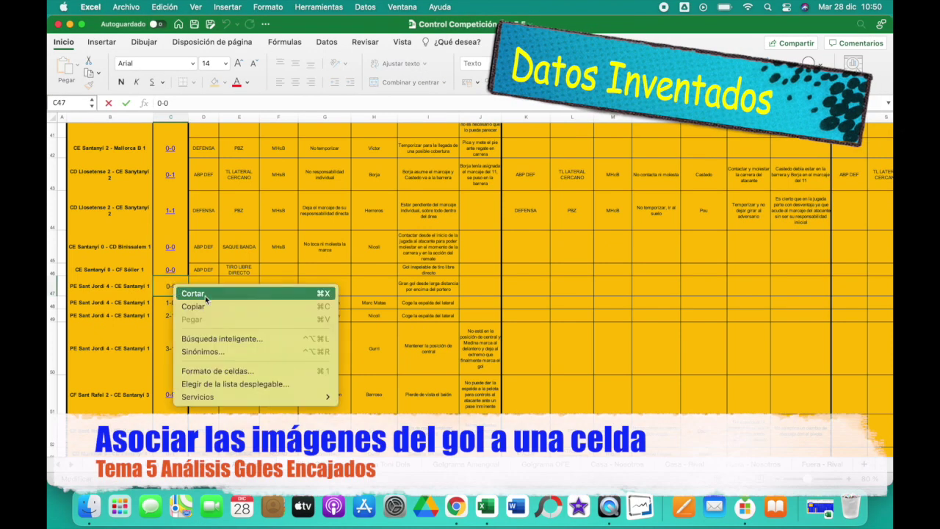
left_click(170, 292)
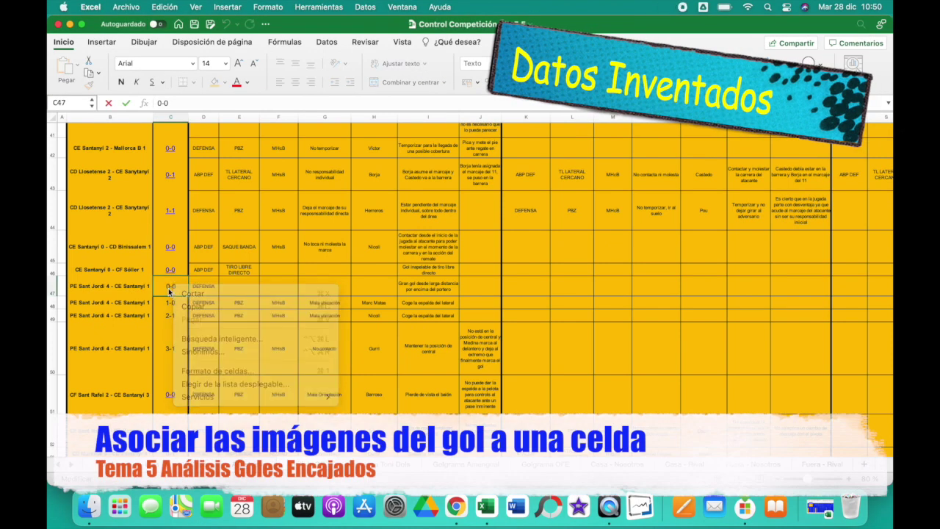
left_click(243, 293)
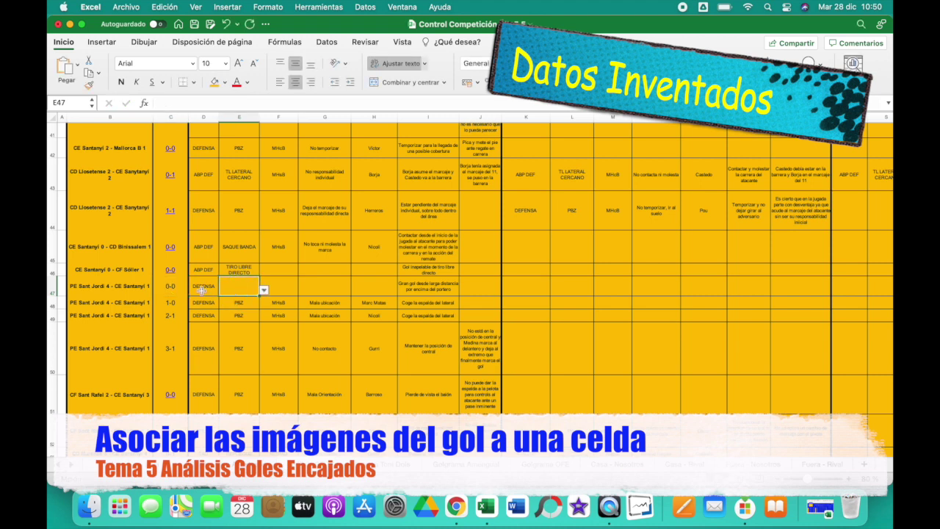
left_click(170, 288)
right_click(170, 288)
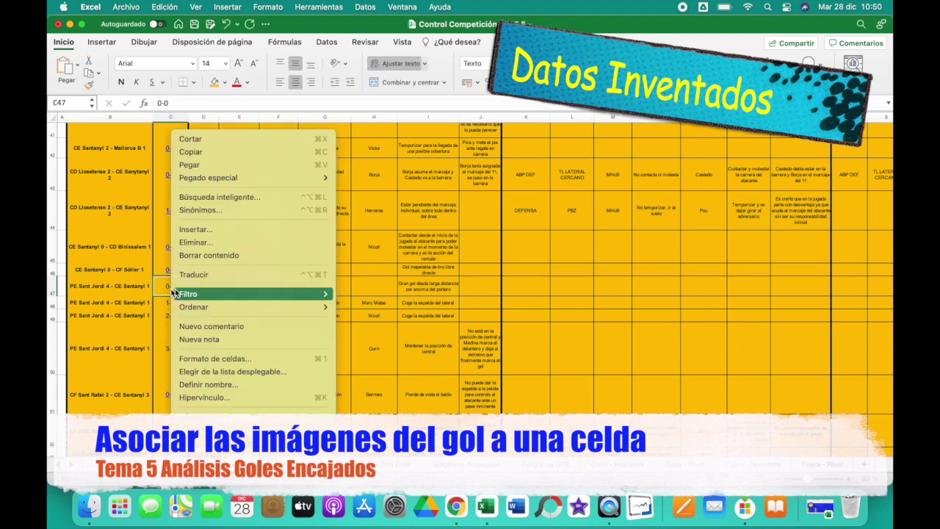
left_click(225, 398)
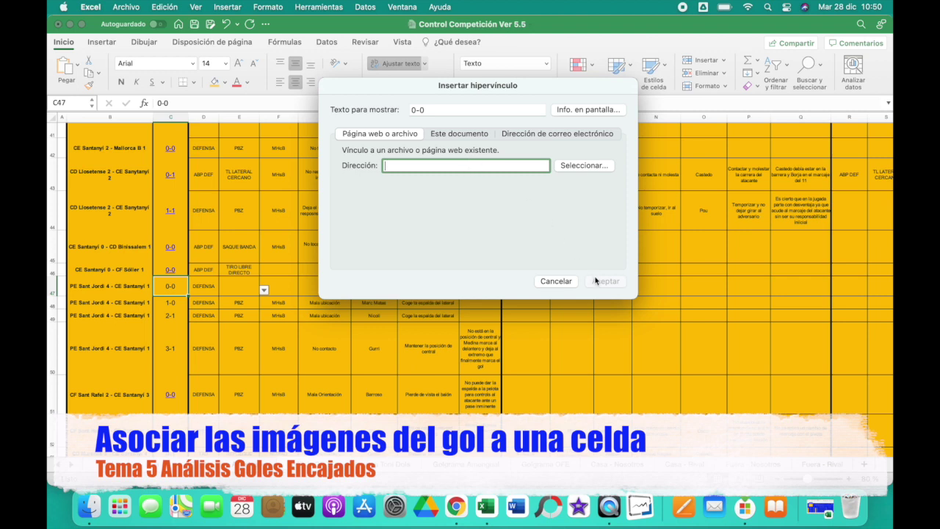
left_click(490, 167)
type("www.youtube.com")
left_click(605, 283)
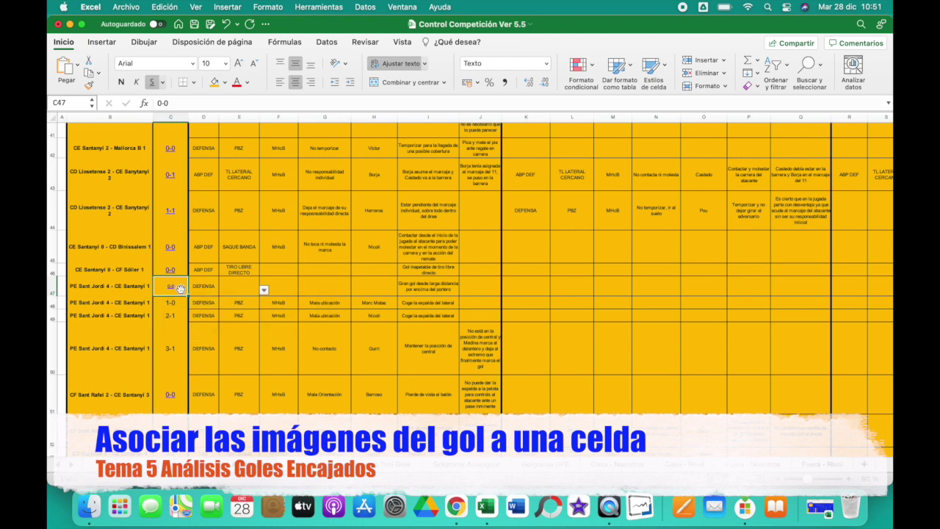
Test the new 0-0 link in C47, then scroll right into the Análisis GE charts.
left_click(172, 286)
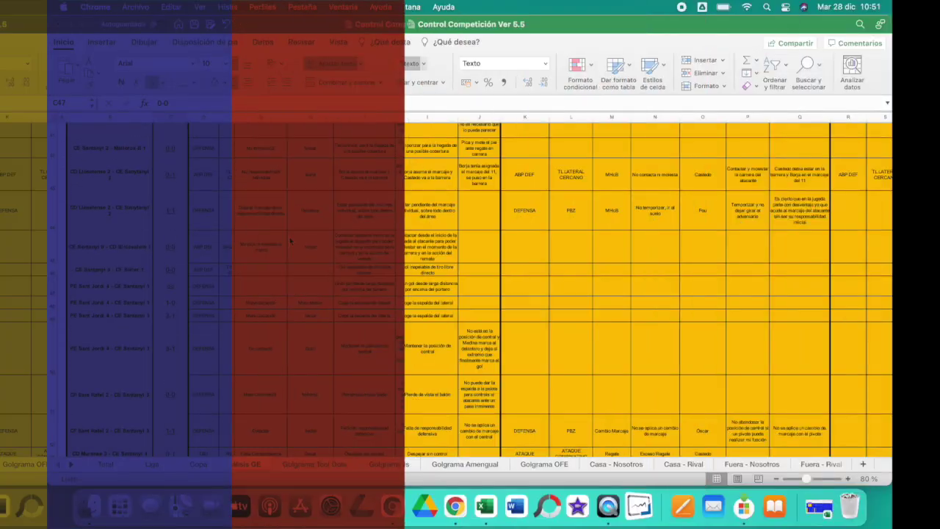
scroll(353, 241, "right", 10)
scroll(353, 241, "right", 3)
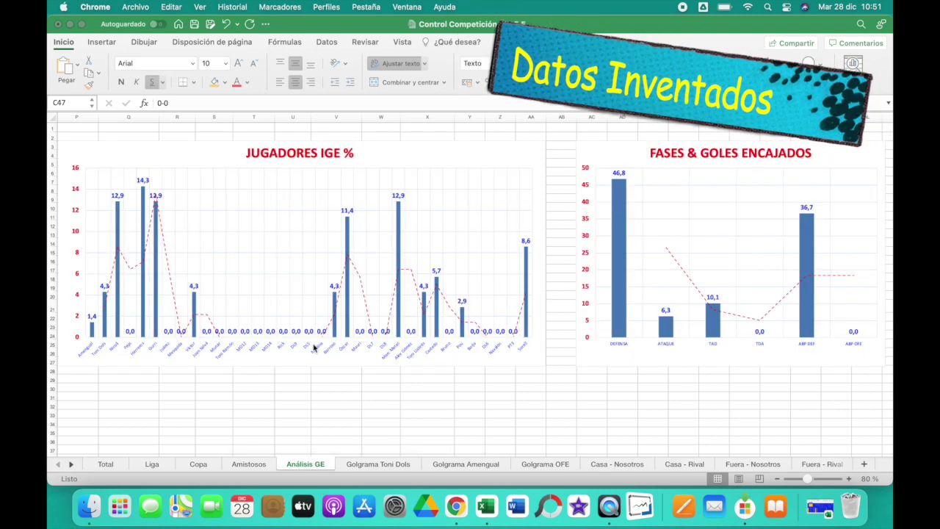
scroll(432, 314, "right", 3)
scroll(432, 314, "right", 10)
Scroll across to the CONCEPTOS TÁCTICOS & GOLES ENCAJADOS chart peaking at 60,3.
scroll(432, 314, "left", 5)
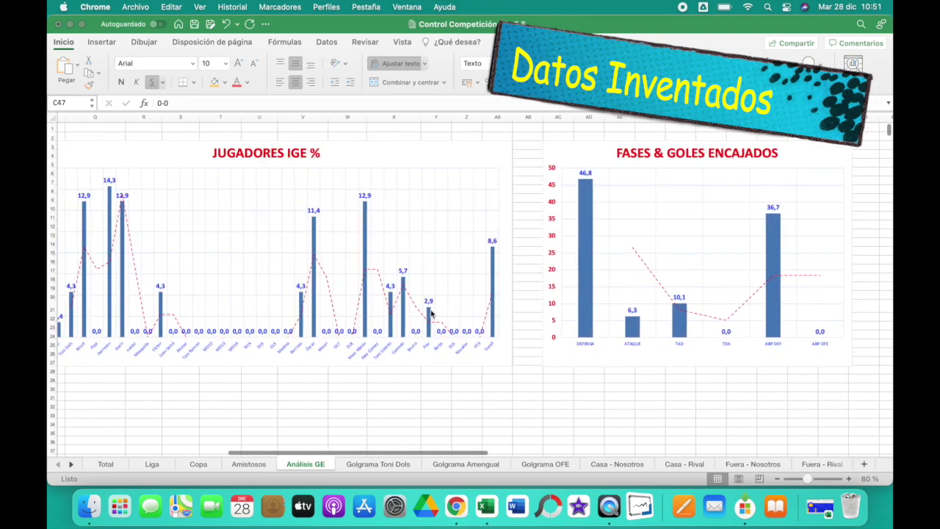
scroll(432, 315, "left", 3)
scroll(431, 314, "right", 4)
scroll(431, 314, "right", 3)
scroll(431, 314, "right", 1)
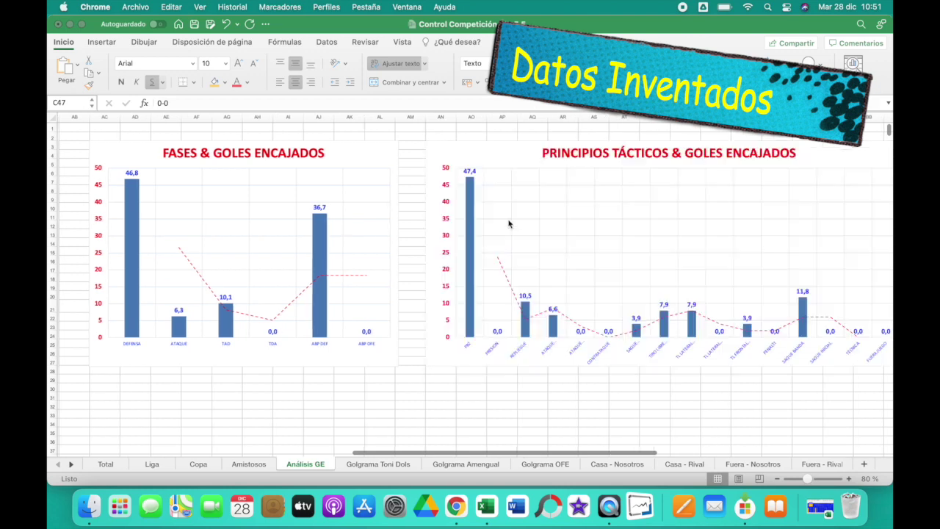
scroll(561, 245, "right", 10)
scroll(560, 244, "right", 5)
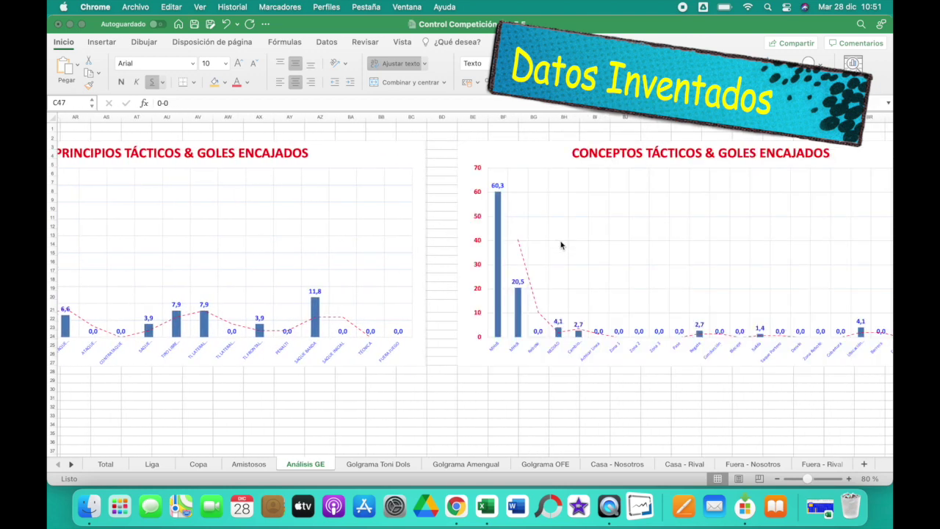
scroll(561, 244, "right", 9)
scroll(561, 244, "right", 1)
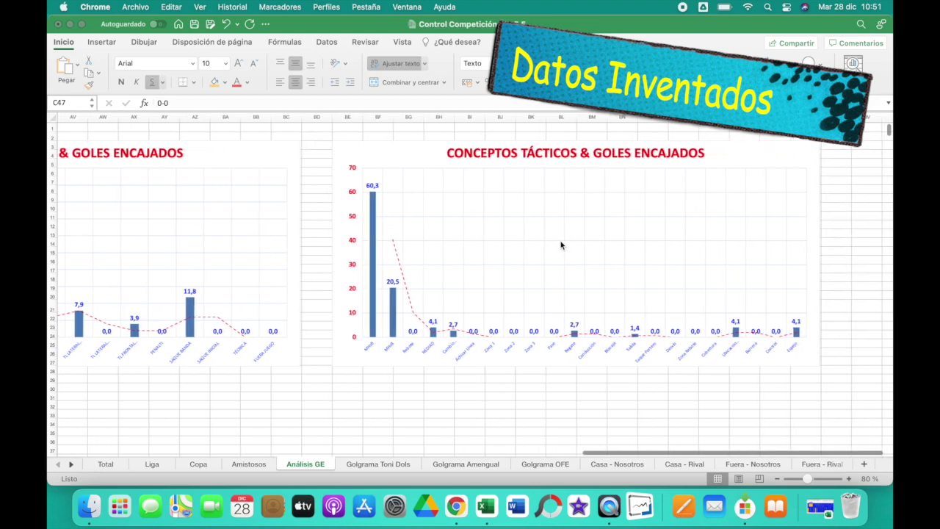